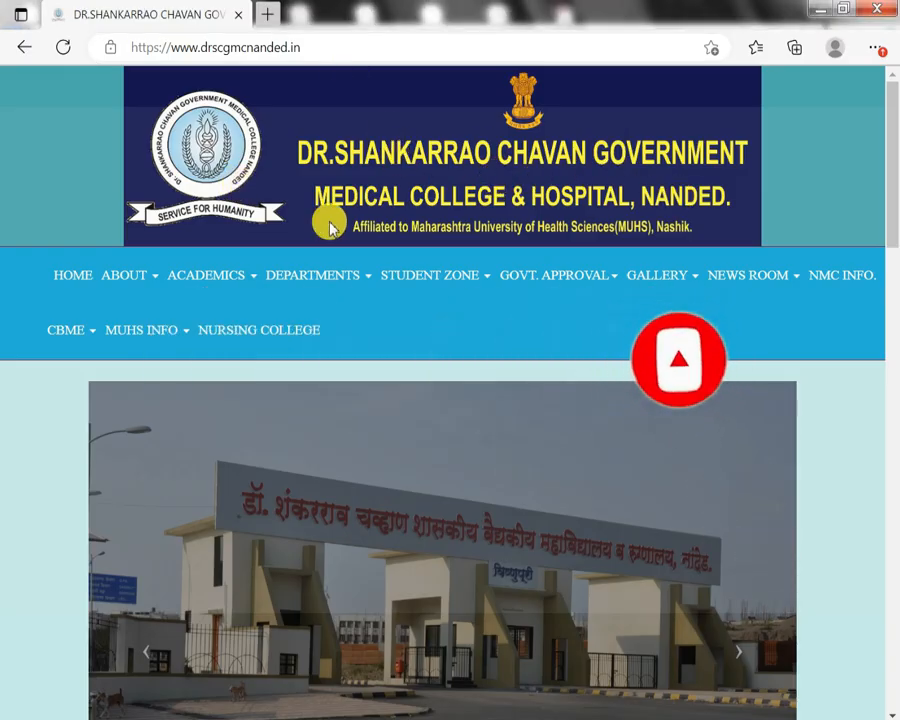
# Open the 'Click here for Online Application Form' link in the homepage notices.
pyautogui.scroll(-6, 290, 127)
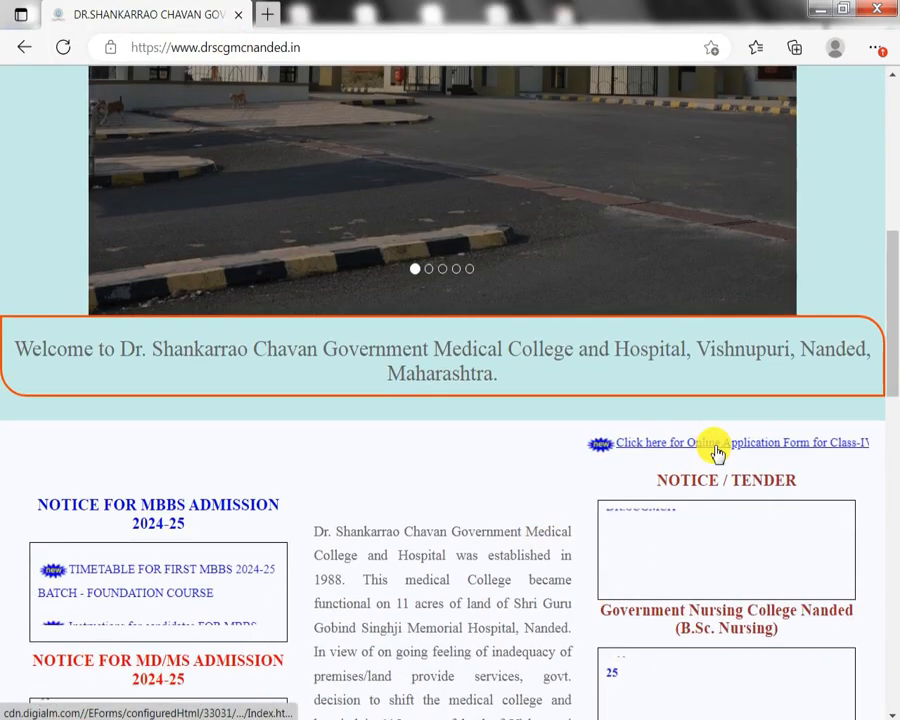
pyautogui.click(716, 452)
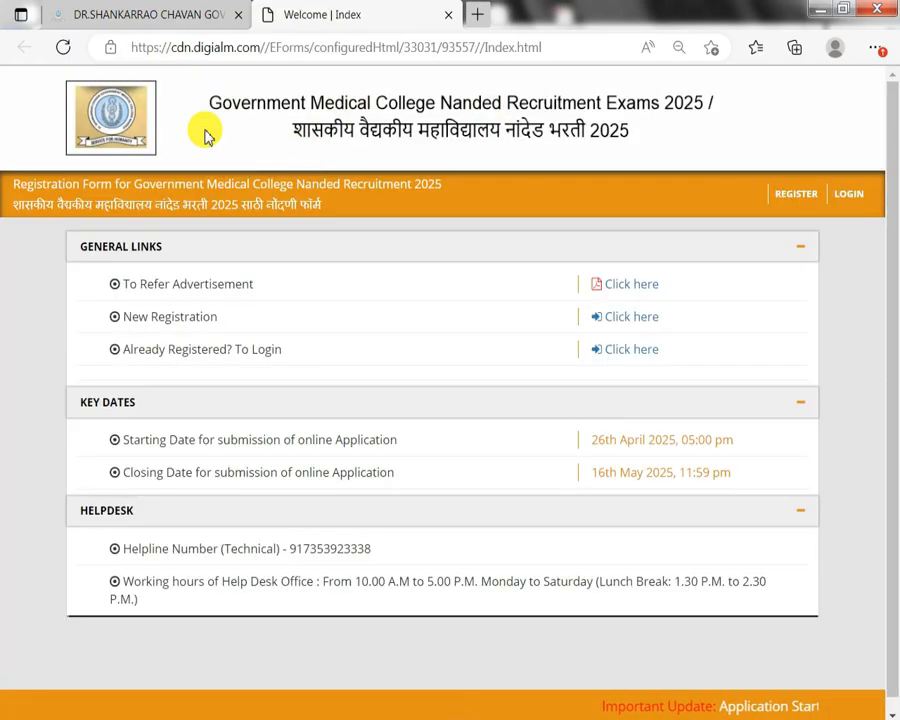
# Start a new registration with REGISTER in the portal's orange header bar.
pyautogui.click(793, 197)
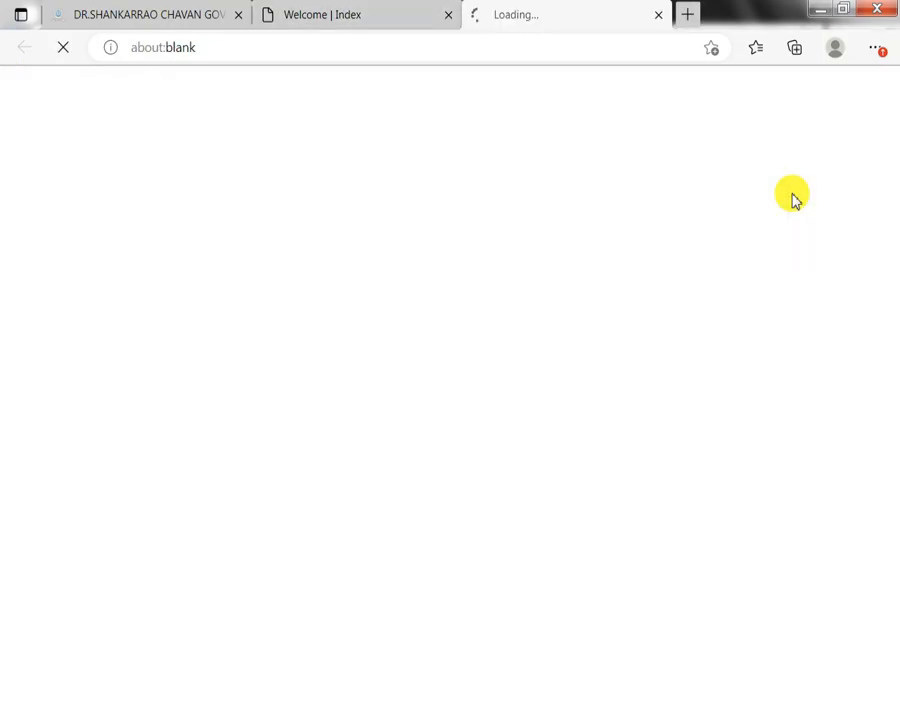
# Go through the first, middle, last, mother's and father's name fields.
pyautogui.scroll(-3, 604, 366)
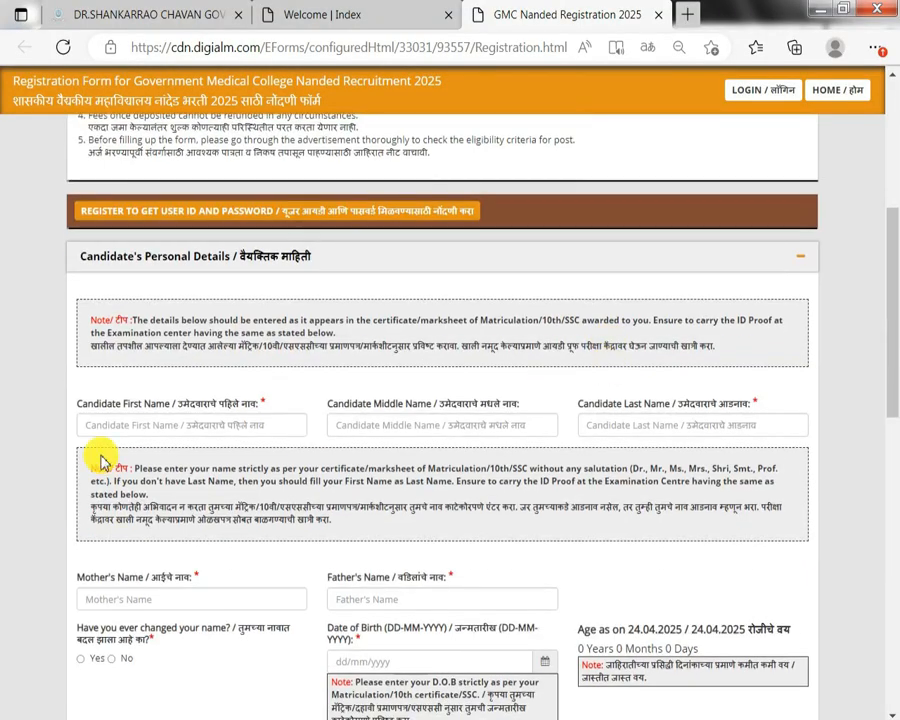
pyautogui.click(161, 421)
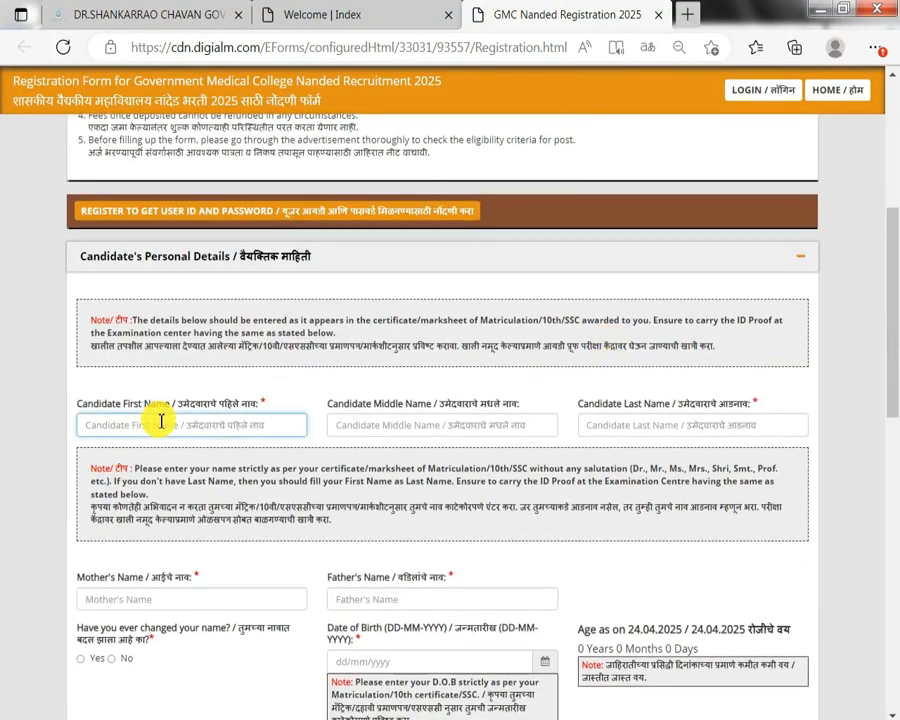
pyautogui.moveTo(232, 352); pyautogui.dragTo(344, 336)
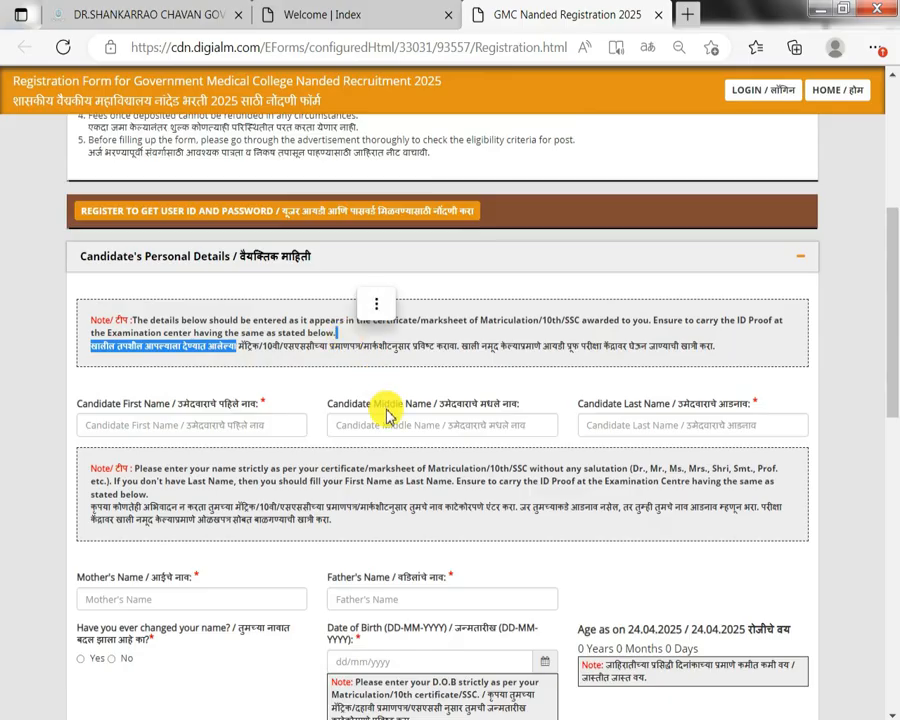
pyautogui.moveTo(421, 411); pyautogui.dragTo(480, 424)
pyautogui.click(480, 424)
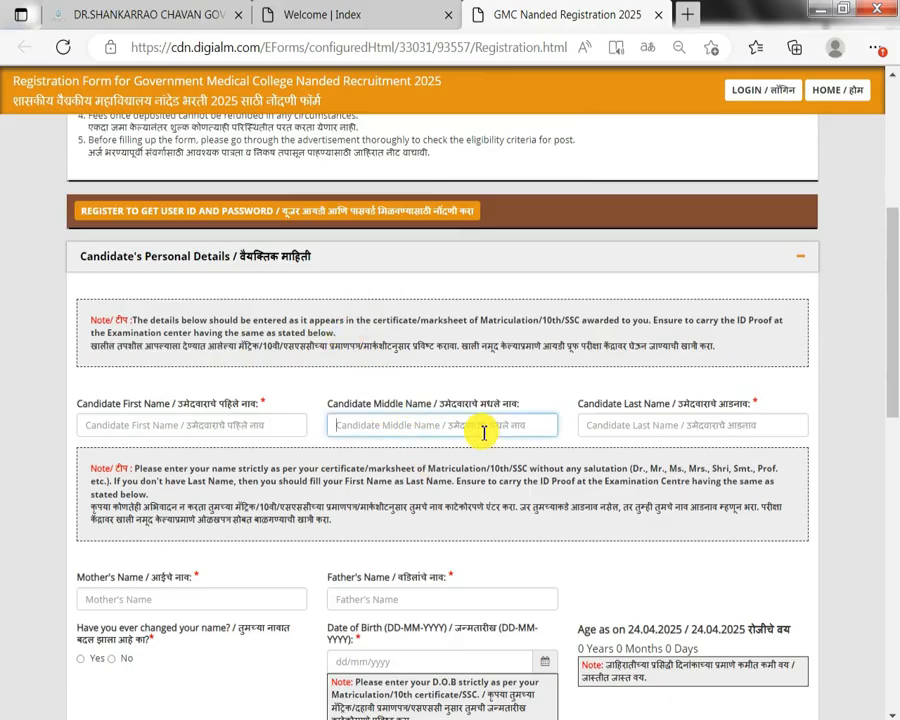
pyautogui.moveTo(663, 403); pyautogui.dragTo(714, 407)
pyautogui.click(693, 418)
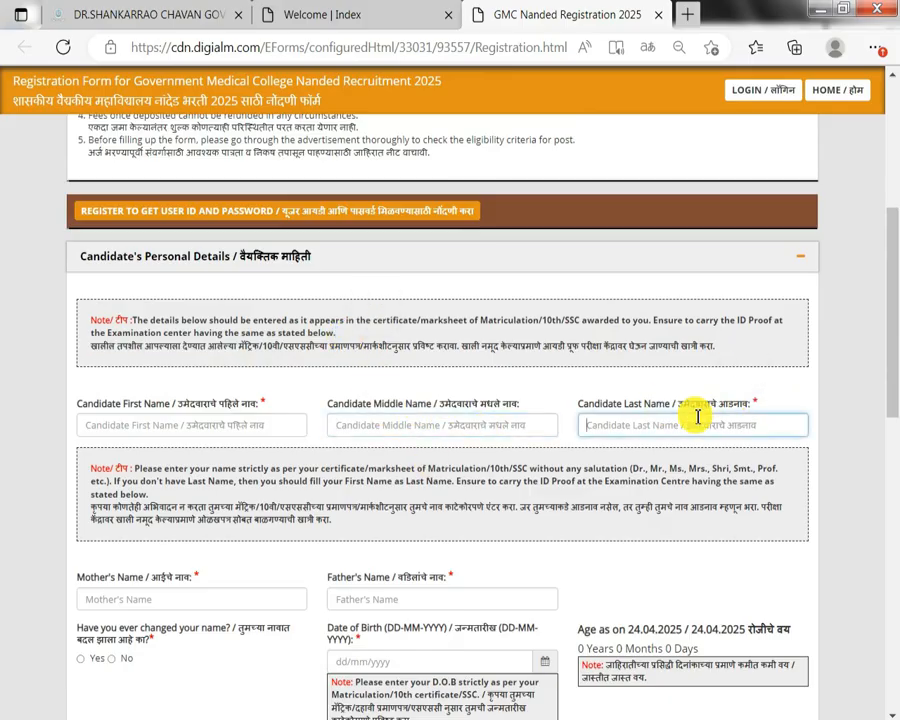
pyautogui.scroll(-1, 693, 414)
pyautogui.moveTo(95, 477); pyautogui.dragTo(143, 480)
pyautogui.click(145, 502)
pyautogui.moveTo(328, 478); pyautogui.dragTo(398, 478)
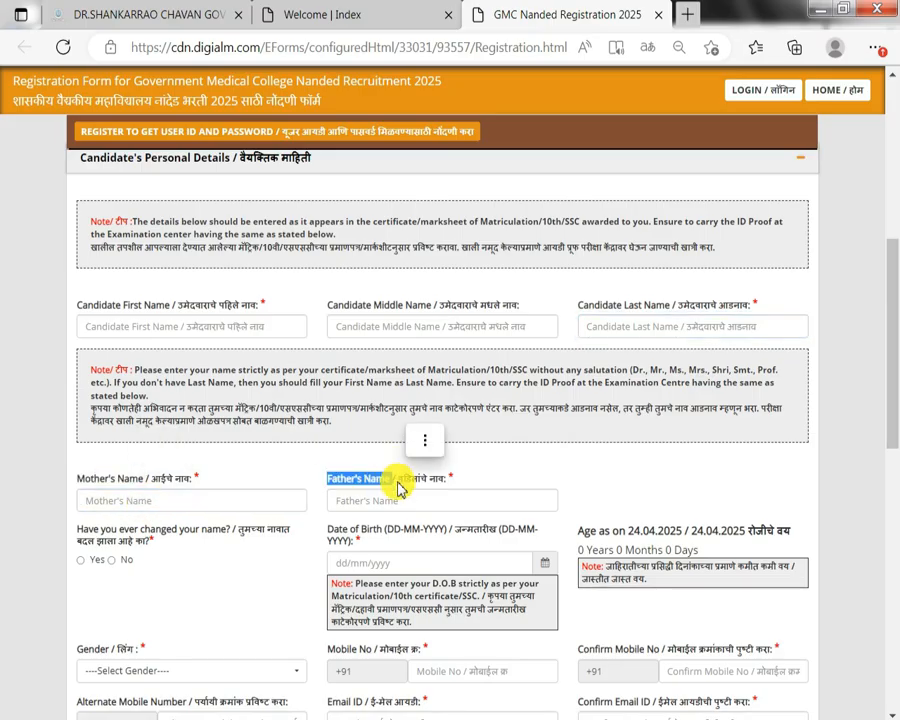
pyautogui.click(404, 492)
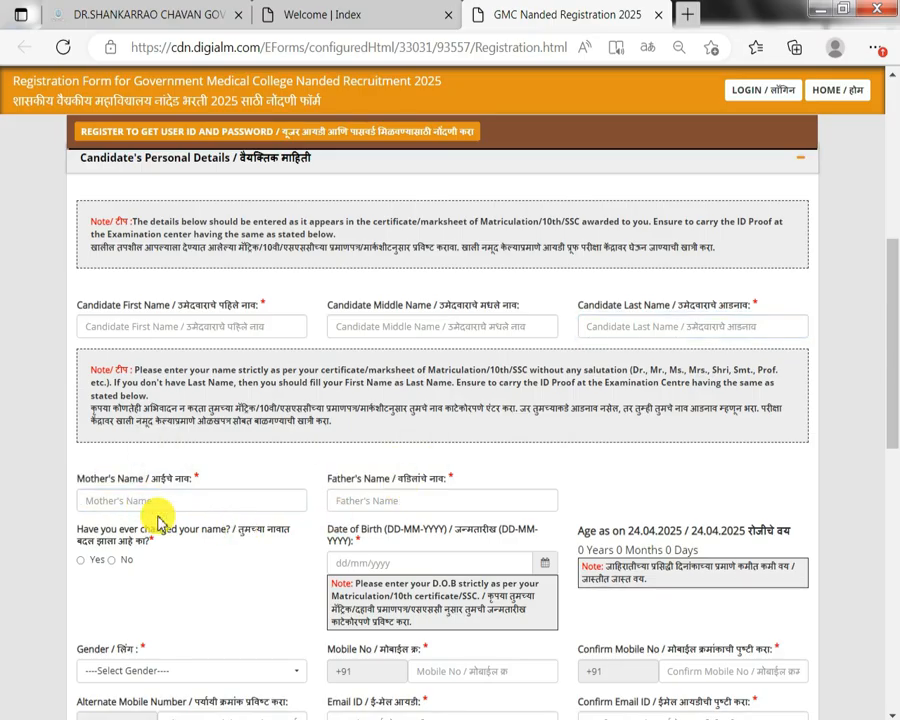
pyautogui.moveTo(124, 528); pyautogui.dragTo(143, 528)
pyautogui.scroll(-1, 80, 475)
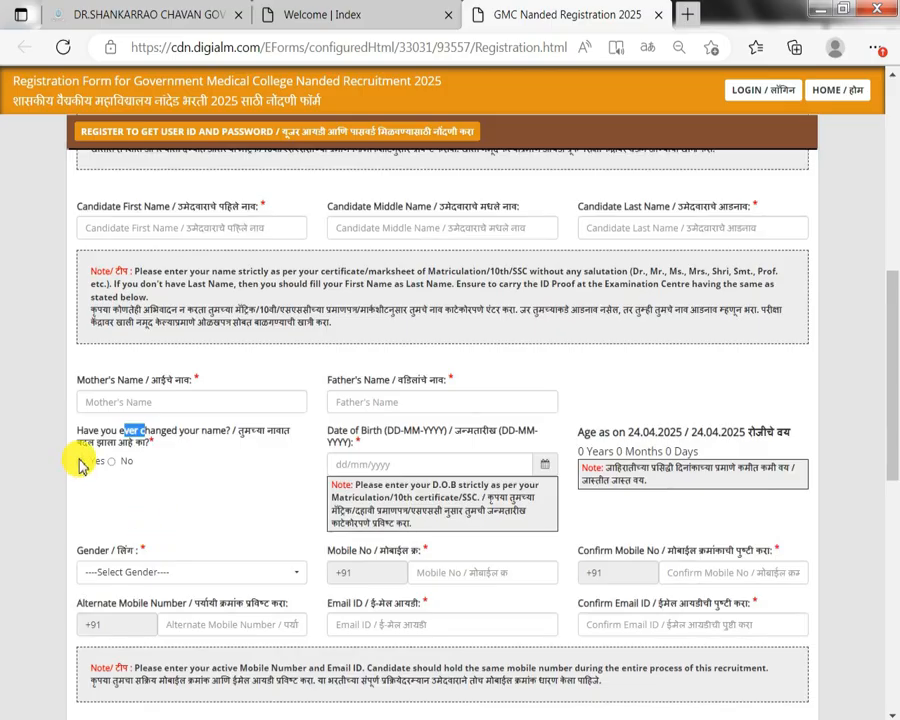
# Answer Yes to name changed and browse the date-of-birth calendar to the 1990s.
pyautogui.click(80, 462)
pyautogui.moveTo(347, 431); pyautogui.dragTo(400, 432)
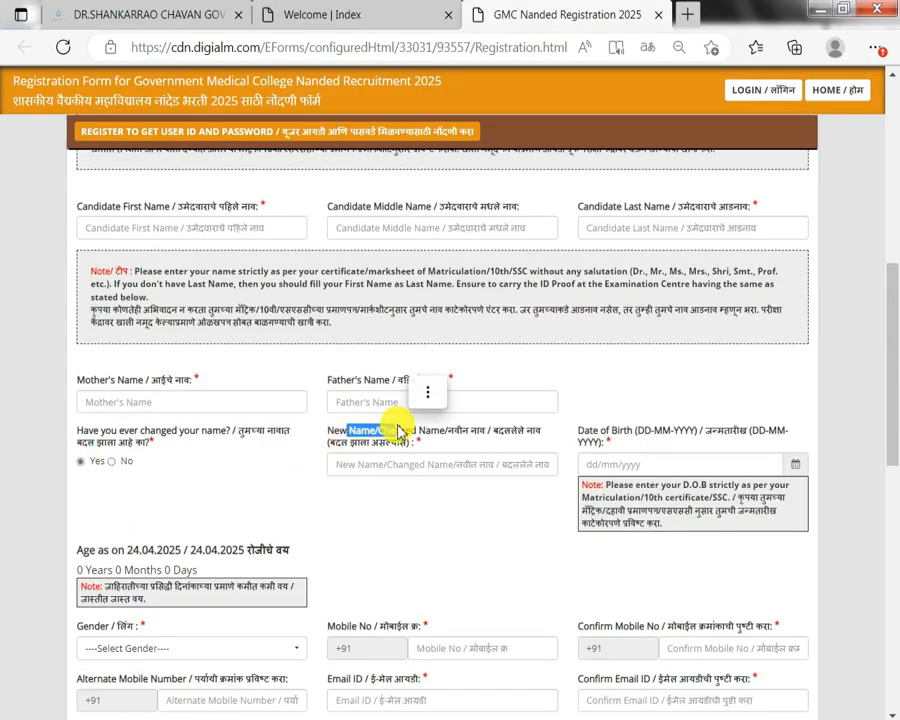
pyautogui.click(402, 458)
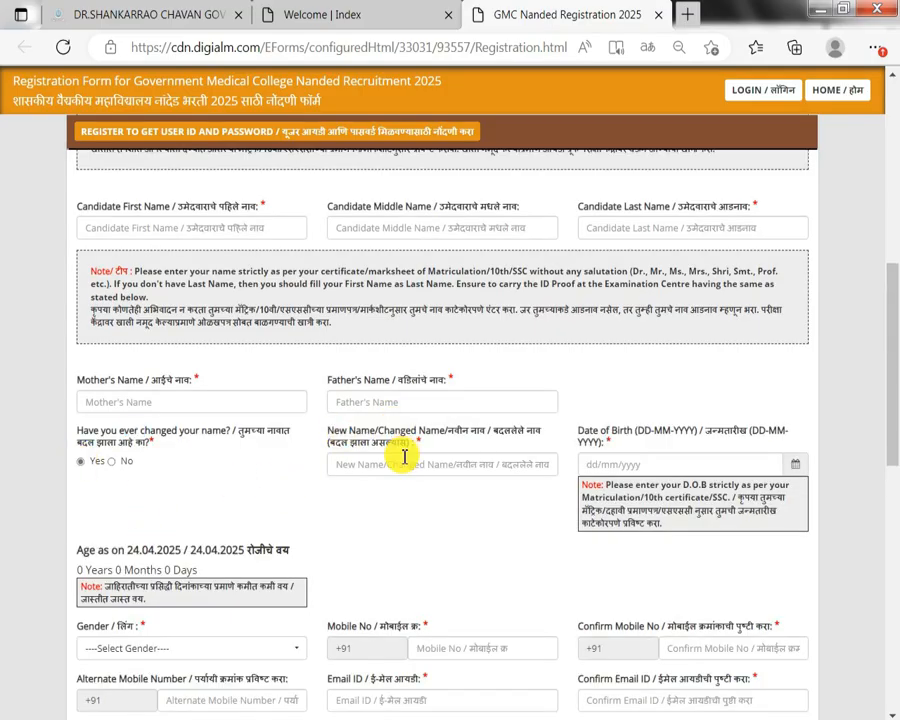
pyautogui.click(790, 464)
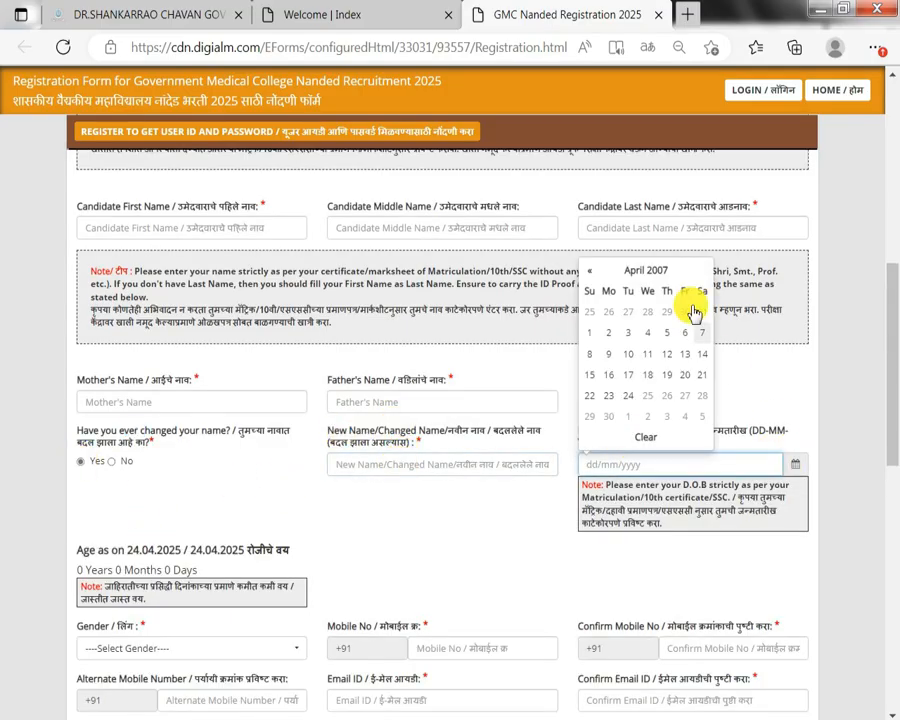
pyautogui.click(652, 272)
pyautogui.click(643, 288)
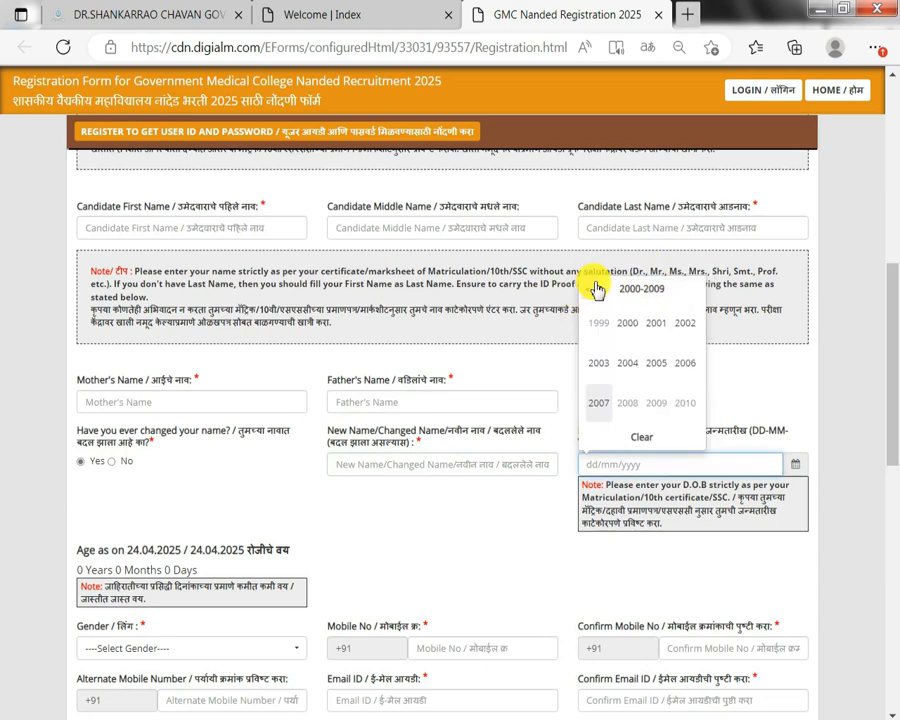
pyautogui.click(590, 287)
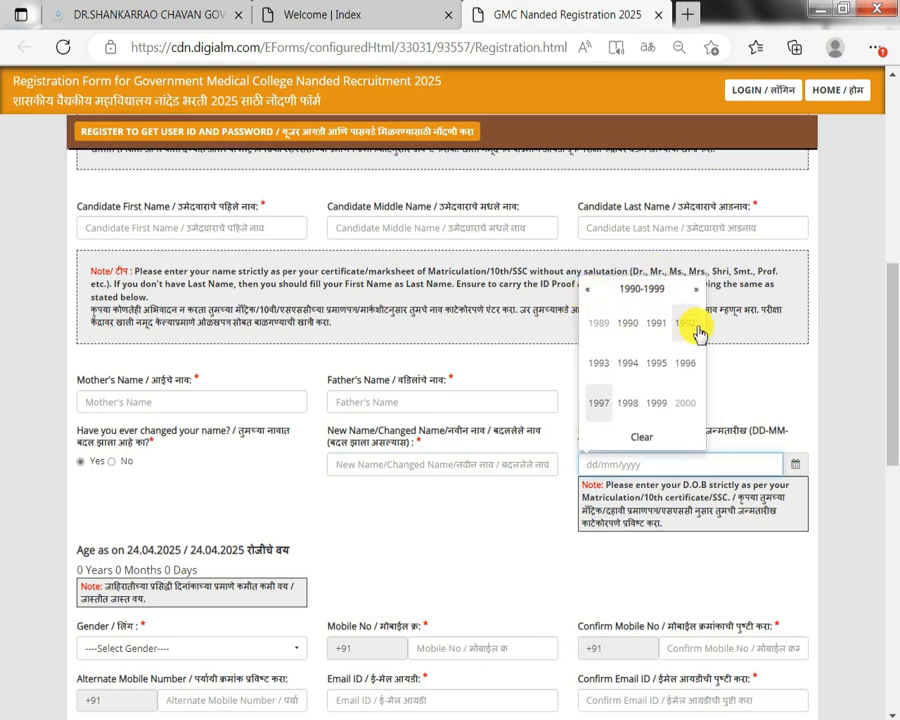
pyautogui.click(488, 527)
# Choose Male in the Gender dropdown.
pyautogui.scroll(-2, 420, 515)
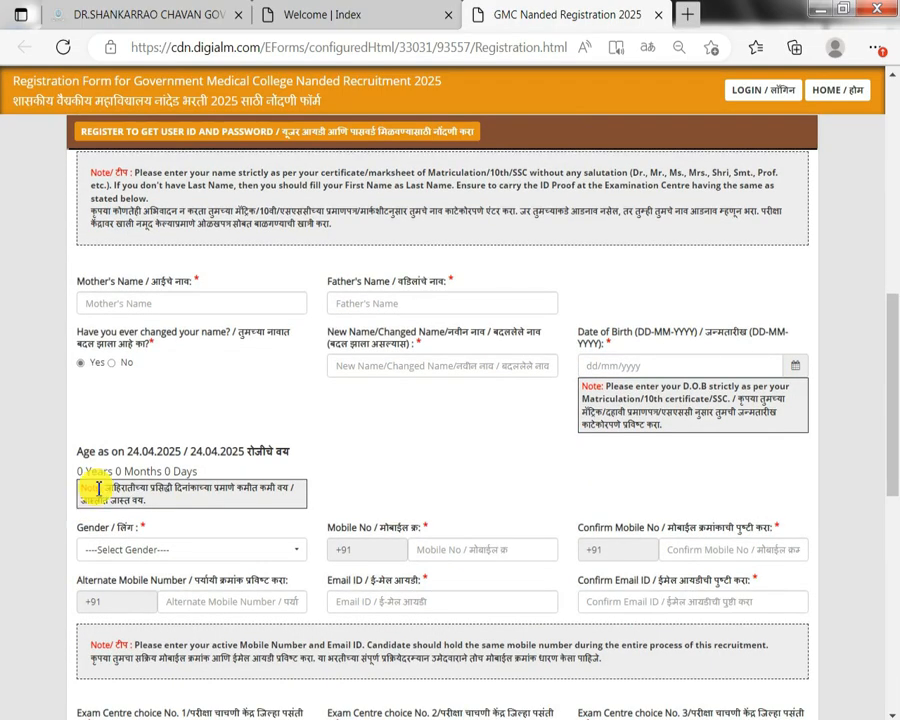
pyautogui.moveTo(84, 471); pyautogui.dragTo(172, 472)
pyautogui.scroll(-1, 173, 471)
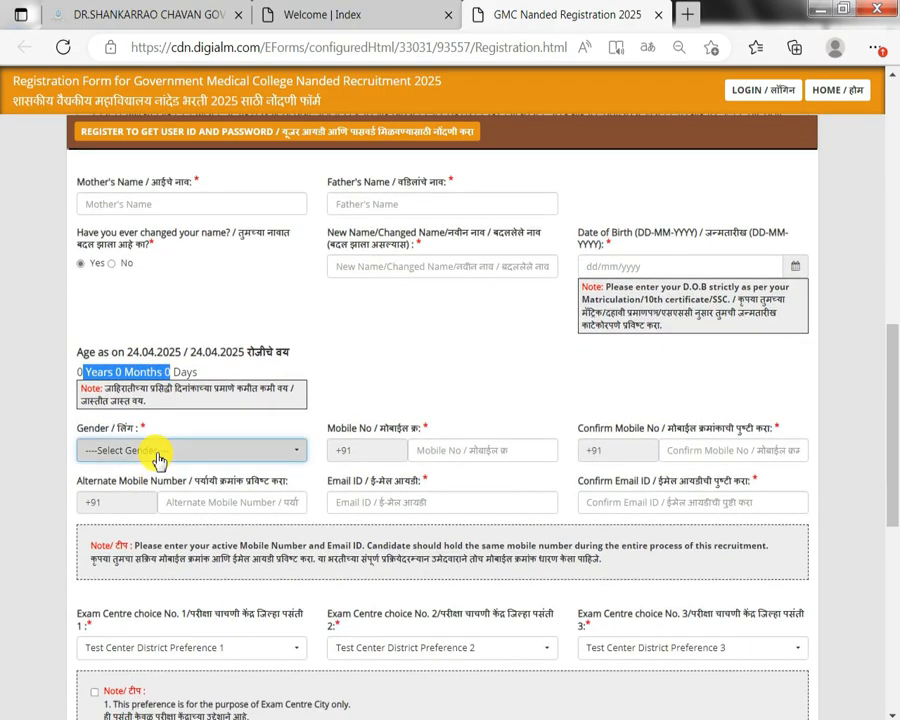
pyautogui.click(158, 455)
pyautogui.click(147, 524)
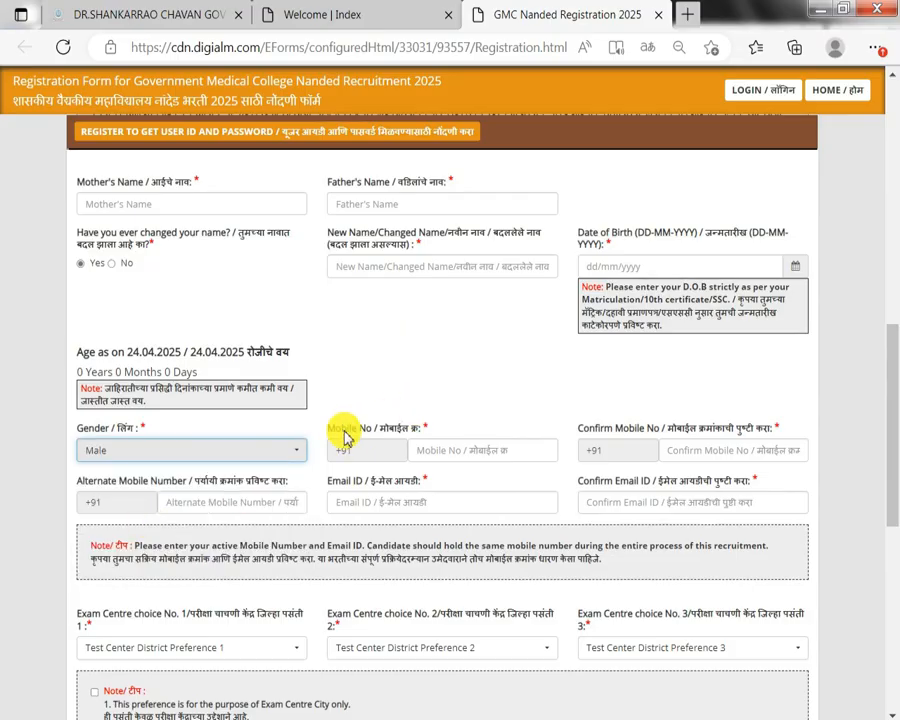
# Go through the mobile number and email confirmation fields.
pyautogui.moveTo(346, 428); pyautogui.dragTo(380, 425)
pyautogui.click(458, 450)
pyautogui.moveTo(578, 428); pyautogui.dragTo(695, 428)
pyautogui.click(696, 450)
pyautogui.scroll(-2, 640, 440)
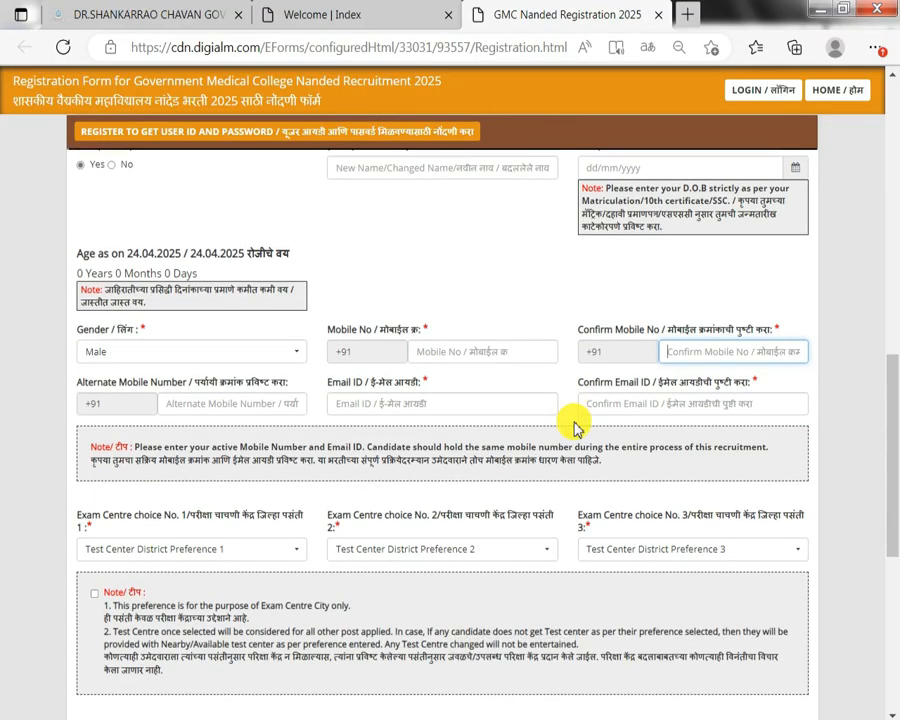
pyautogui.moveTo(326, 402); pyautogui.dragTo(420, 407)
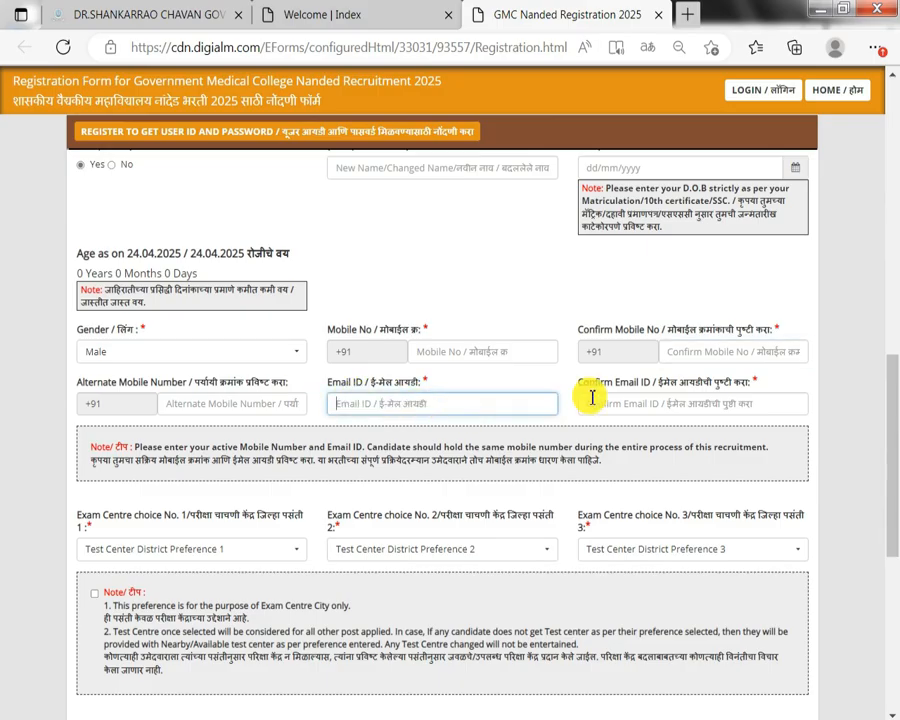
pyautogui.moveTo(629, 382); pyautogui.dragTo(647, 408)
pyautogui.click(652, 406)
pyautogui.scroll(-2, 650, 405)
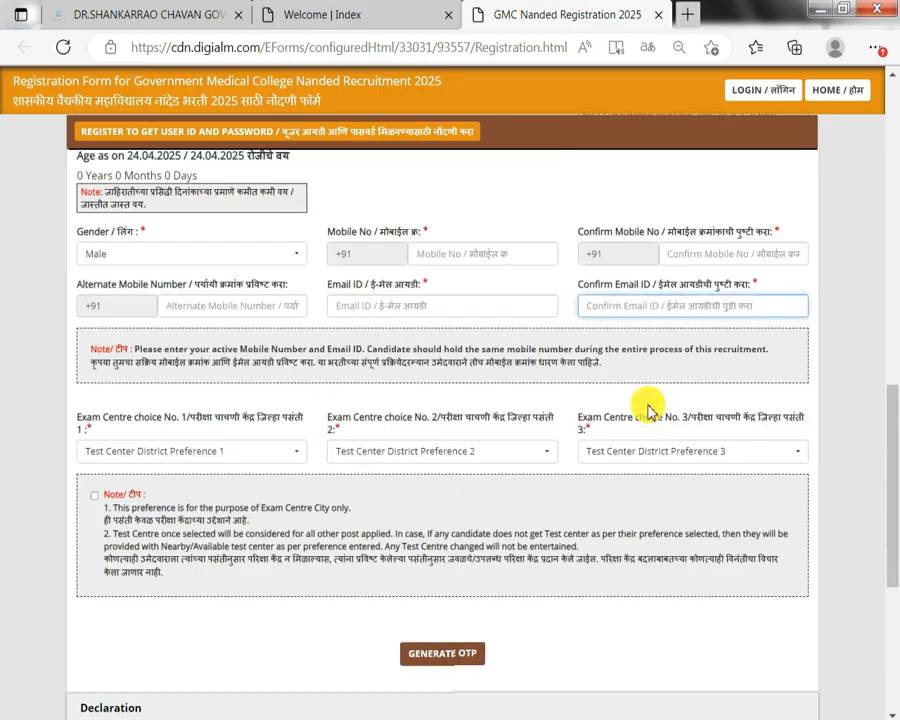
pyautogui.moveTo(108, 418); pyautogui.dragTo(190, 404)
# Pick Kolhapur, Pune and Mumbai City as exam centre choices 1-3 and tick the Note.
pyautogui.click(215, 452)
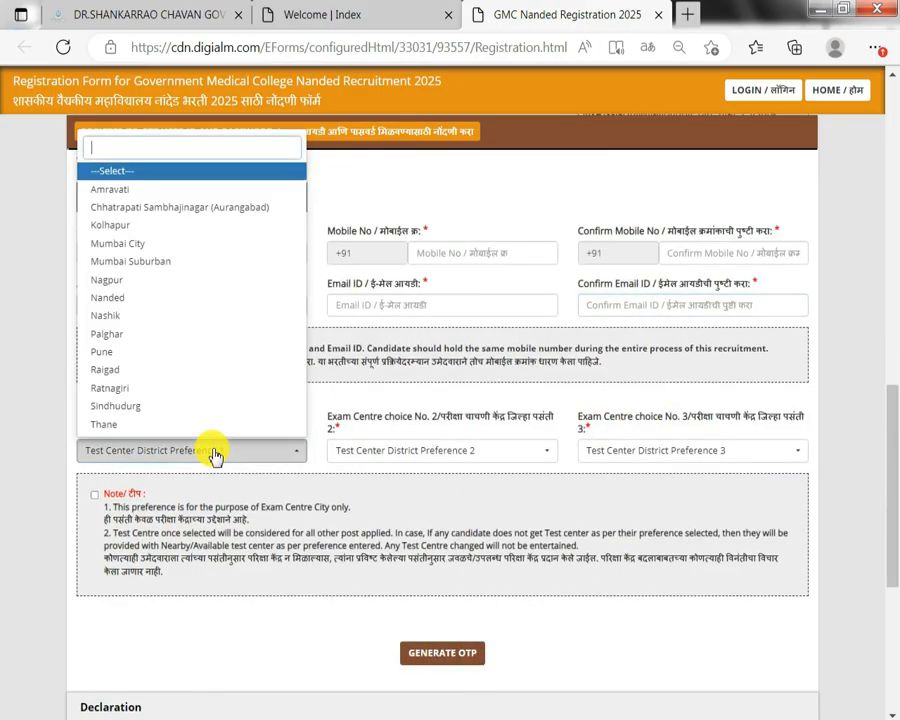
pyautogui.scroll(-8, 152, 327)
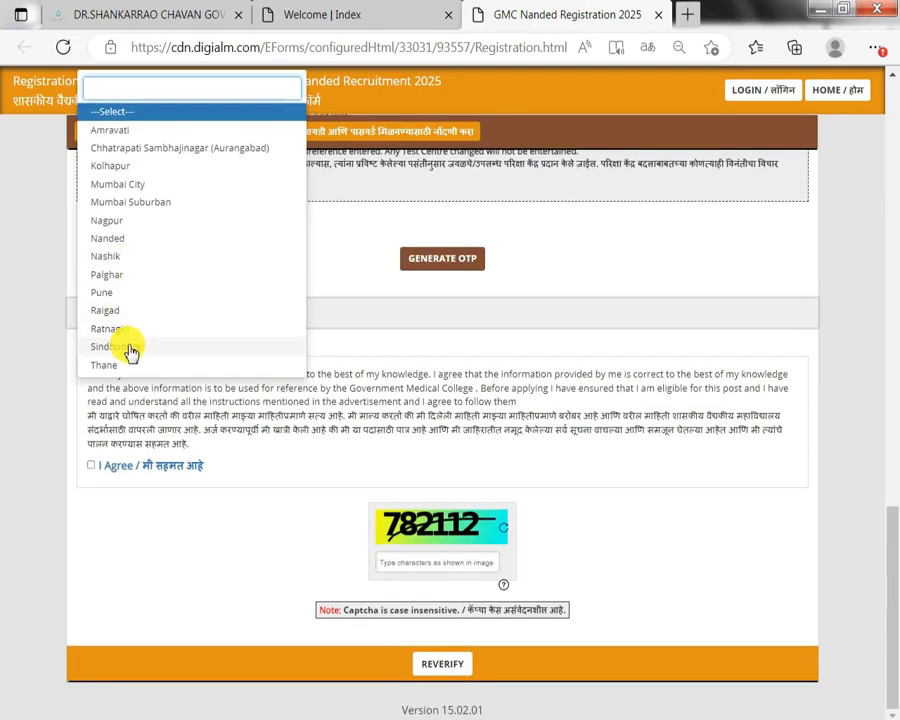
pyautogui.click(150, 166)
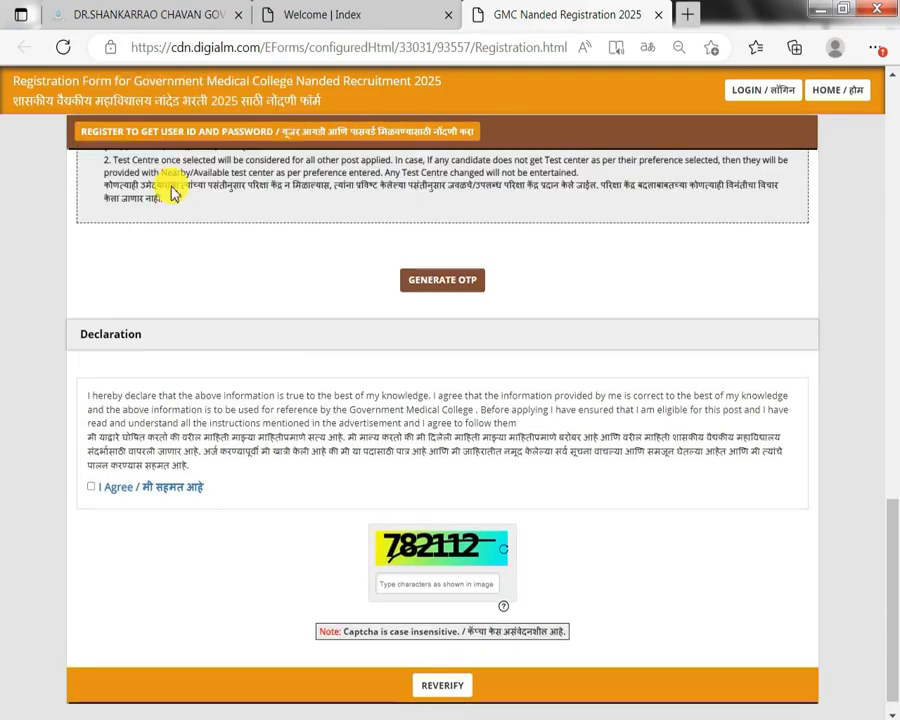
pyautogui.scroll(3, 272, 314)
pyautogui.click(355, 386)
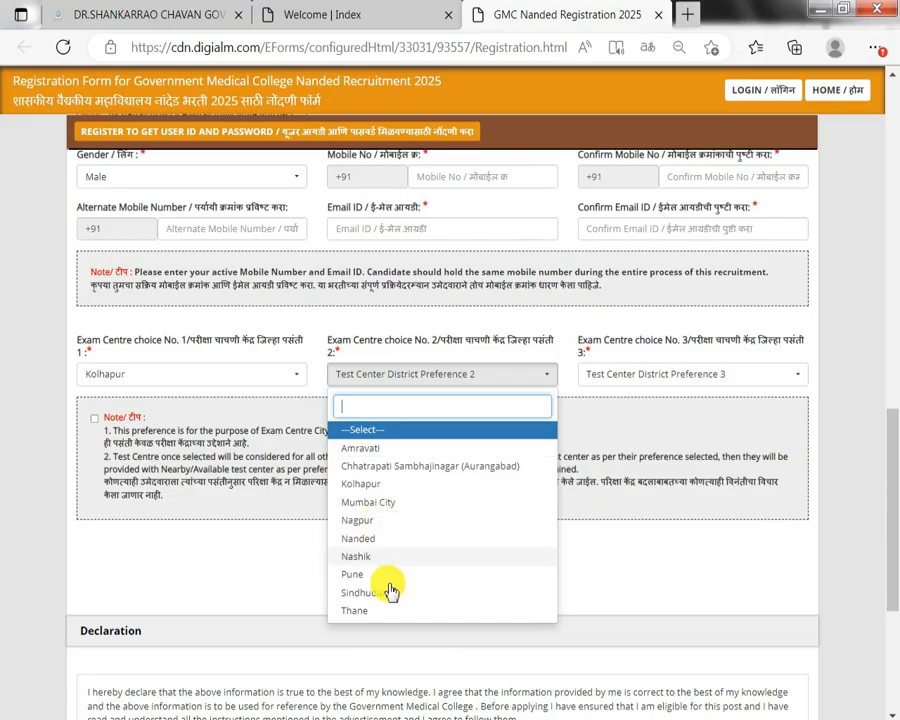
pyautogui.click(368, 577)
pyautogui.click(601, 377)
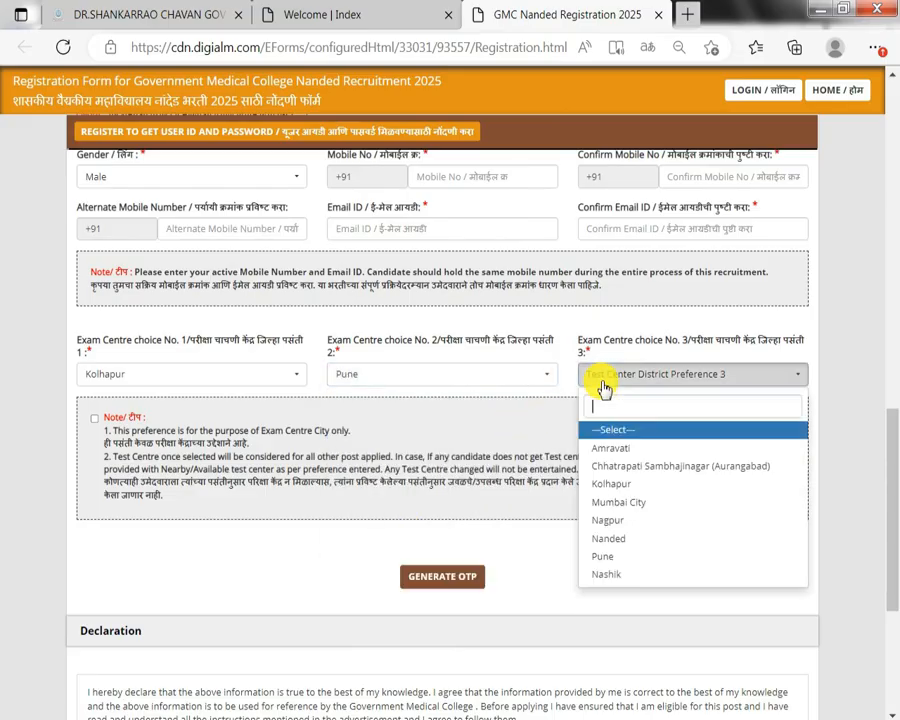
pyautogui.click(619, 505)
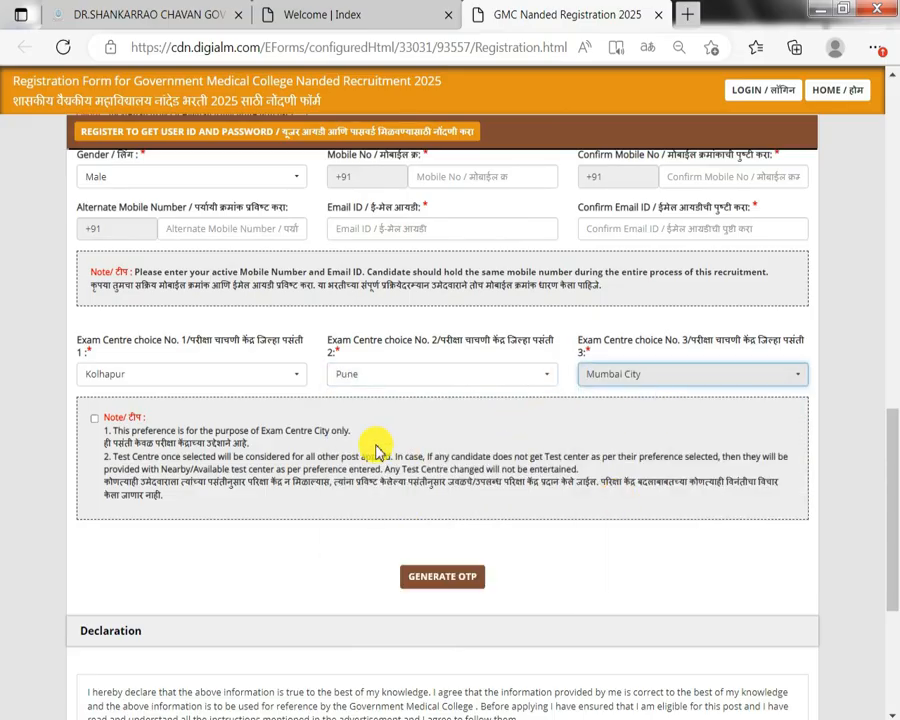
pyautogui.click(95, 420)
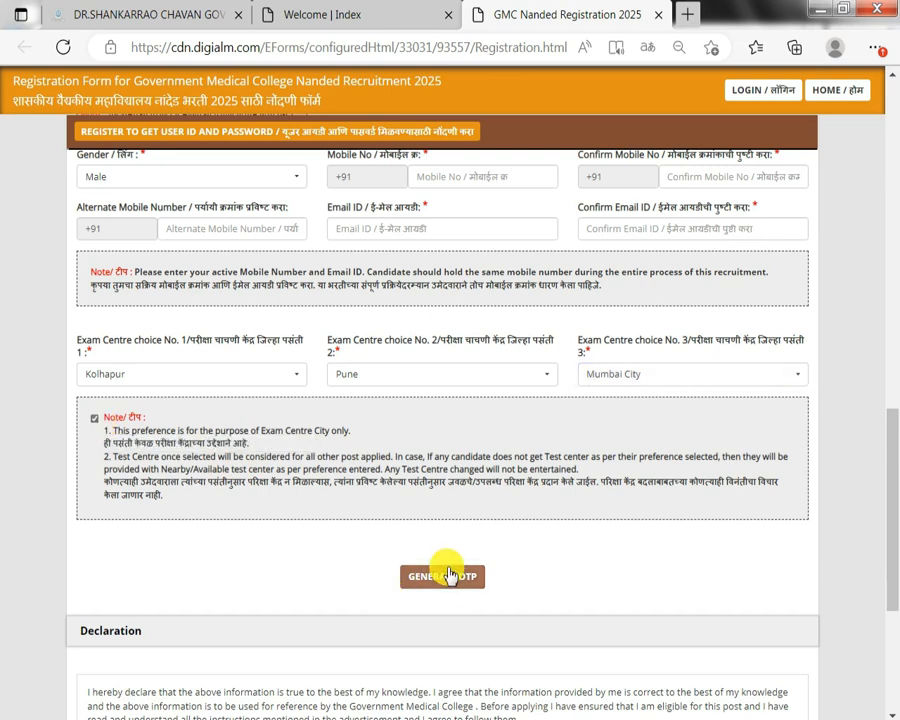
# Request an OTP and answer the captcha verification.
pyautogui.scroll(-2, 447, 575)
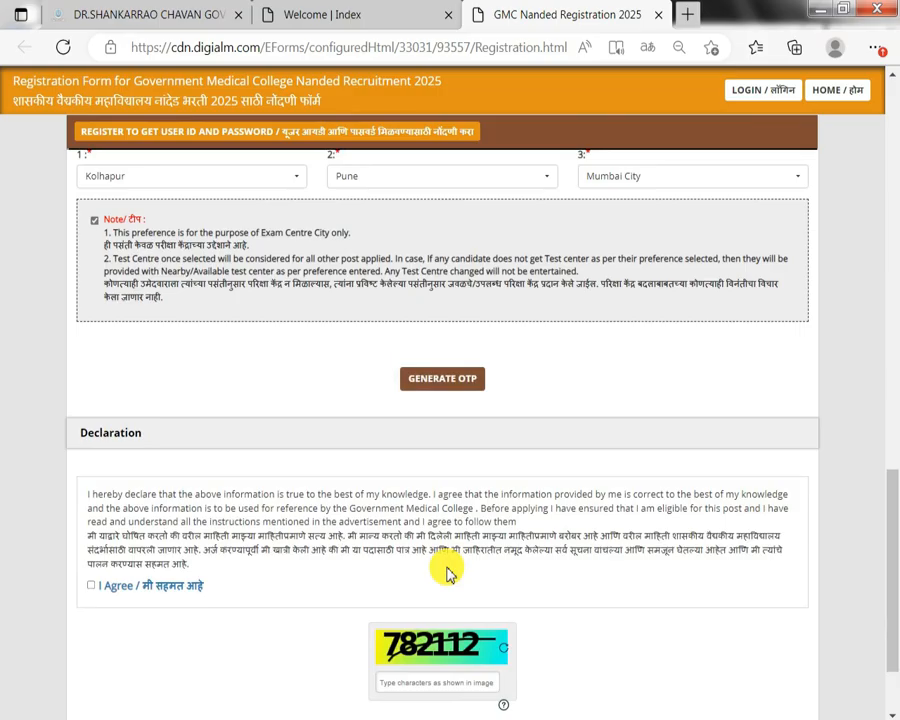
pyautogui.click(442, 378)
pyautogui.click(423, 205)
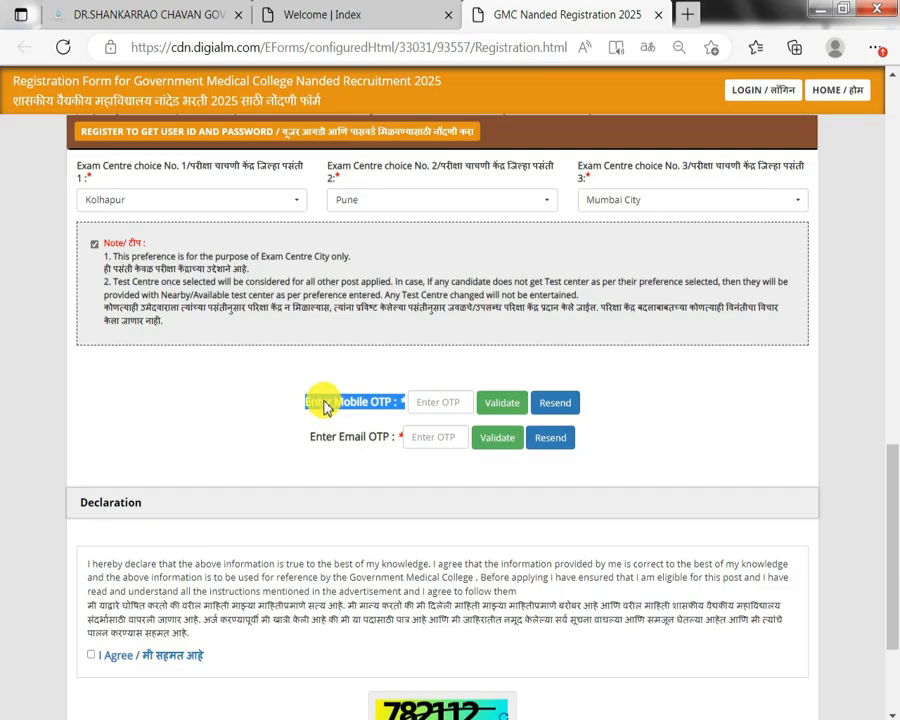
# Enter the code received by e-mail in the Email OTP field.
pyautogui.moveTo(321, 440); pyautogui.dragTo(410, 442)
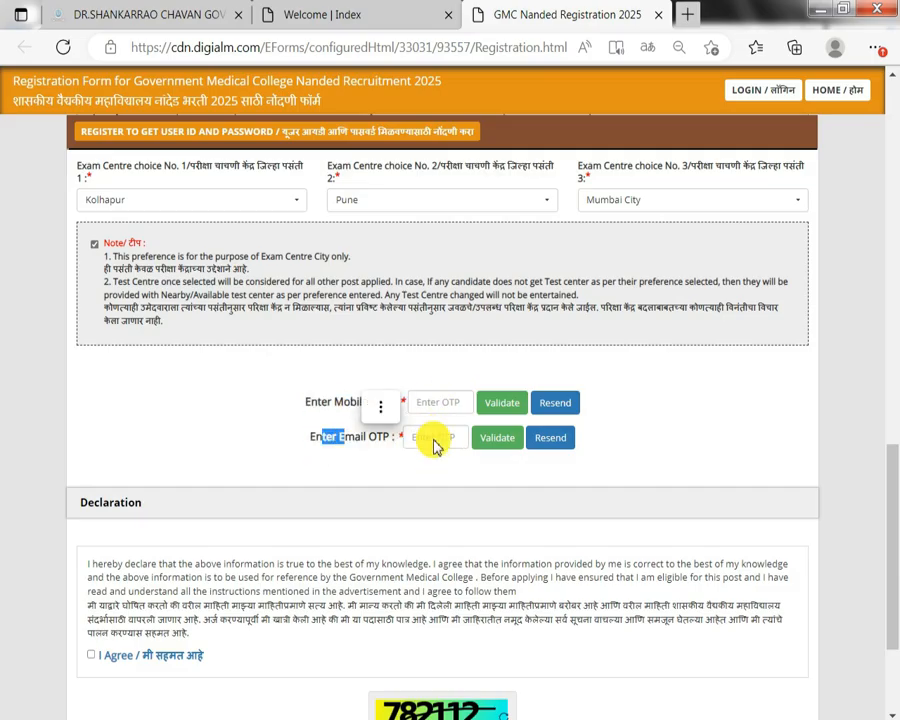
pyautogui.click(436, 440)
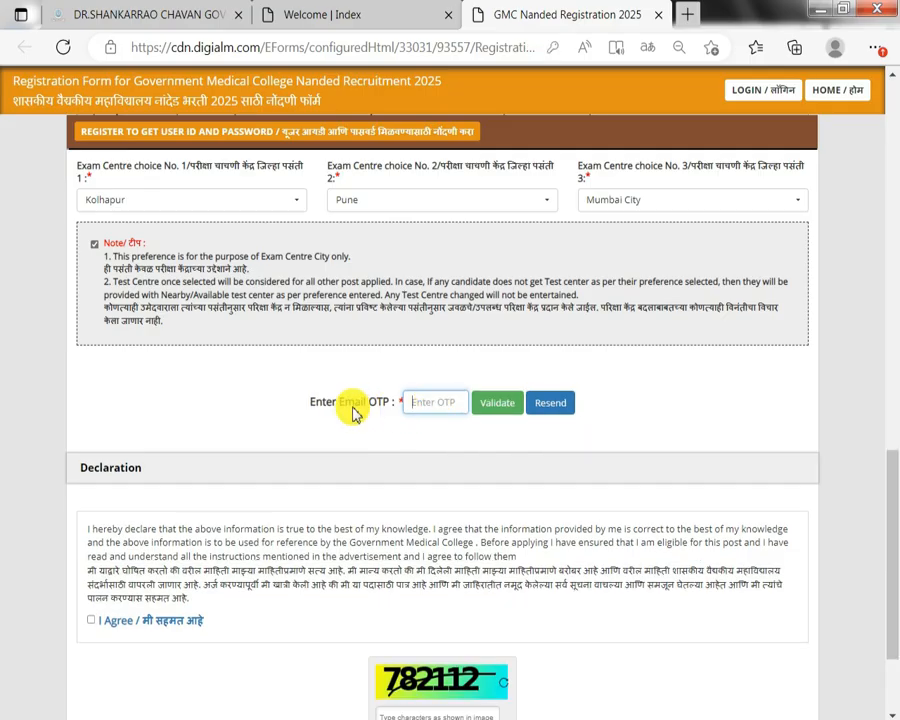
pyautogui.moveTo(345, 407); pyautogui.dragTo(393, 406)
pyautogui.click(447, 401)
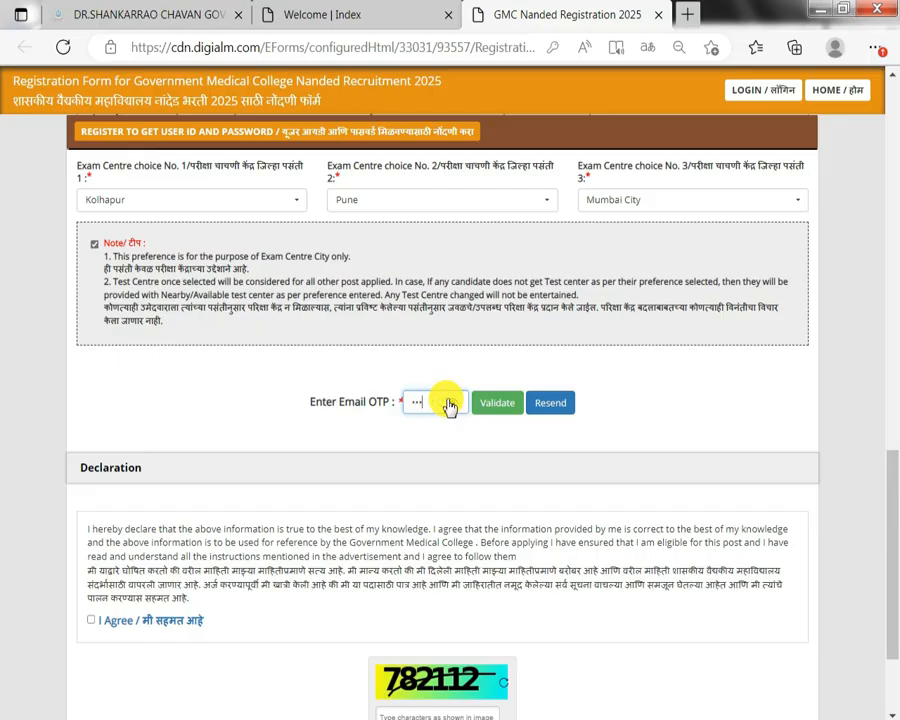
# Validate the email OTP, tick I Agree, enter the captcha and REVERIFY.
pyautogui.click(495, 403)
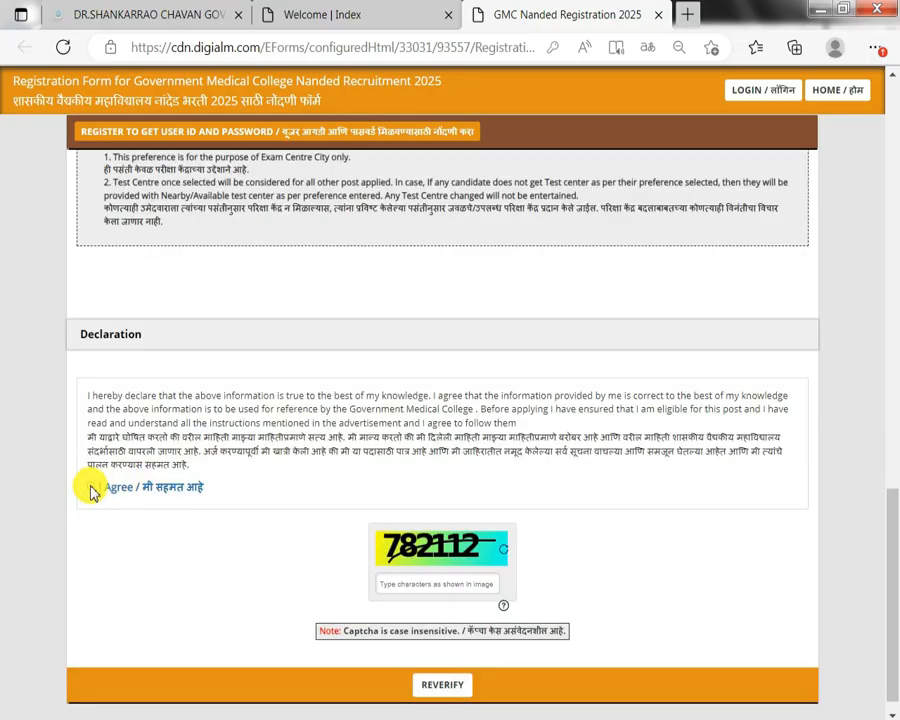
pyautogui.click(91, 488)
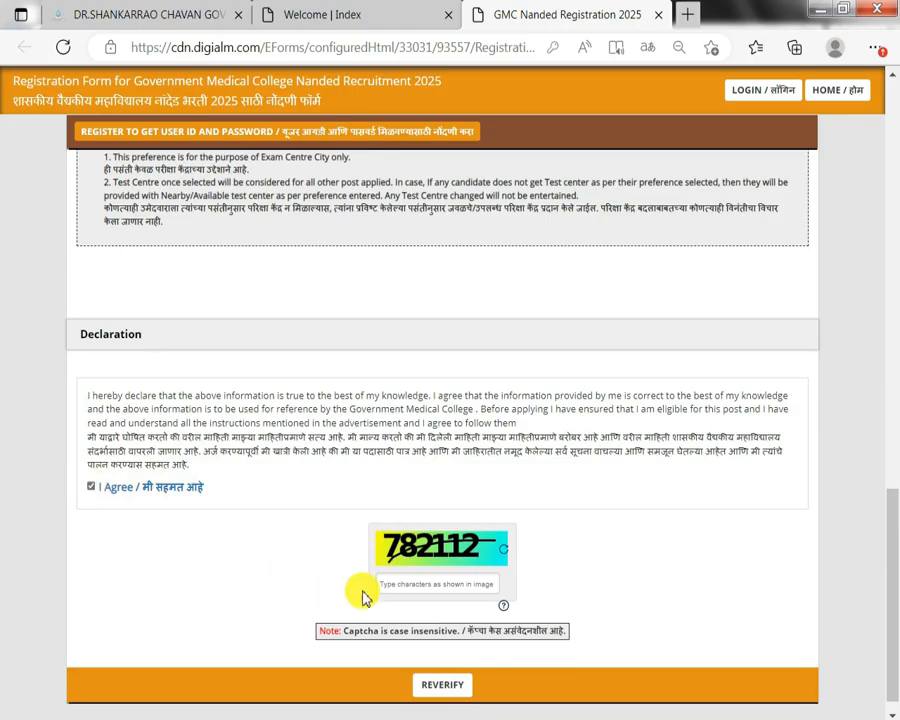
pyautogui.click(437, 576)
pyautogui.scroll(-1, 428, 630)
pyautogui.click(436, 668)
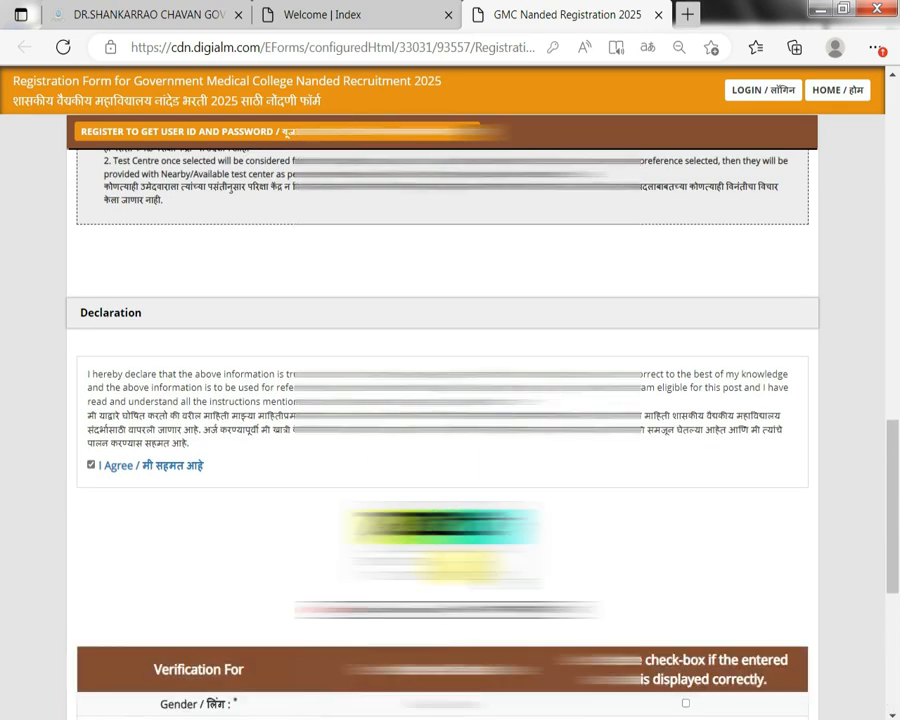
# Tick the Gender and exam centre checks in the verification table, then submit and confirm.
pyautogui.scroll(-4, 480, 470)
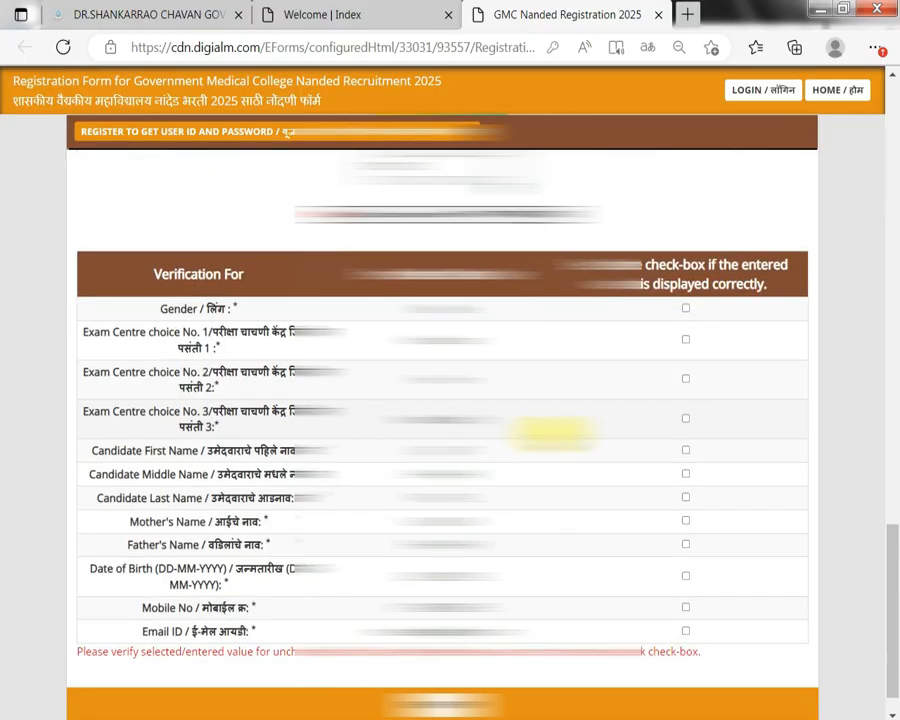
pyautogui.click(685, 310)
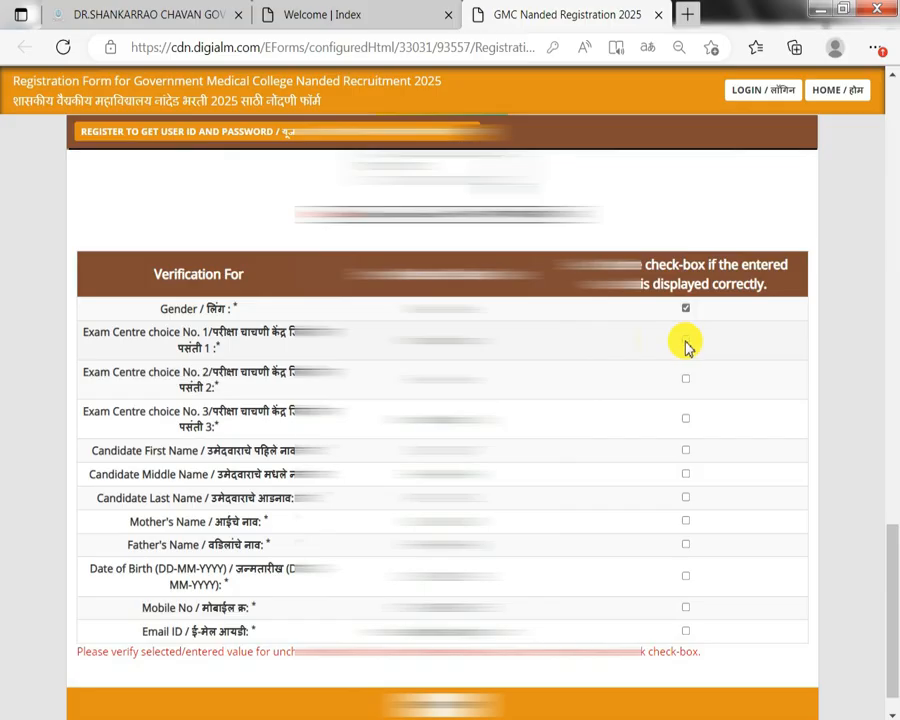
pyautogui.click(686, 342)
pyautogui.click(688, 380)
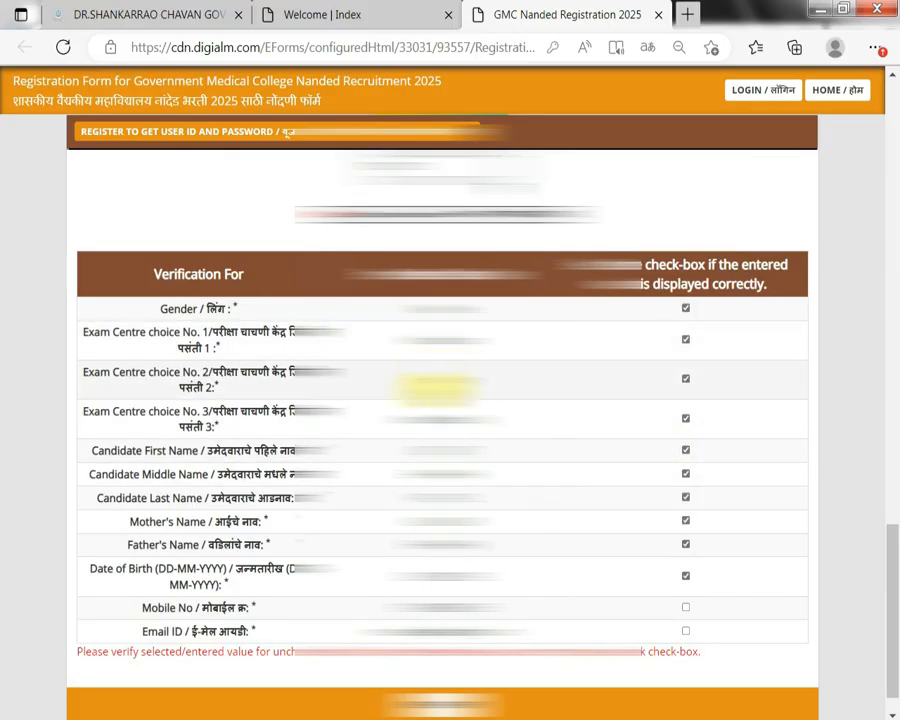
pyautogui.scroll(3, 425, 382)
pyautogui.scroll(-4, 480, 380)
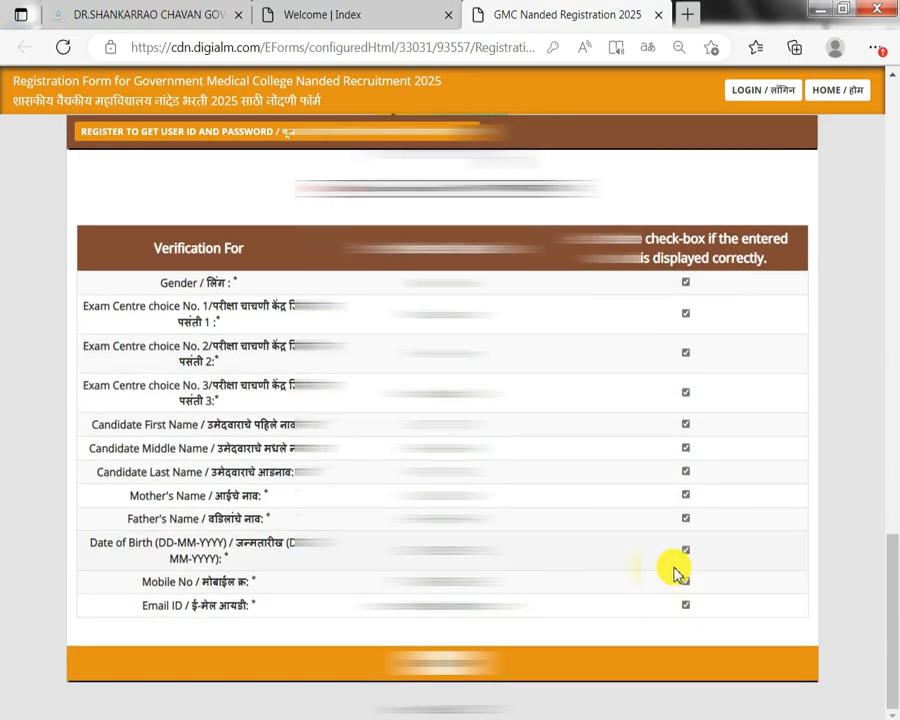
pyautogui.scroll(3, 675, 569)
pyautogui.scroll(-3, 675, 569)
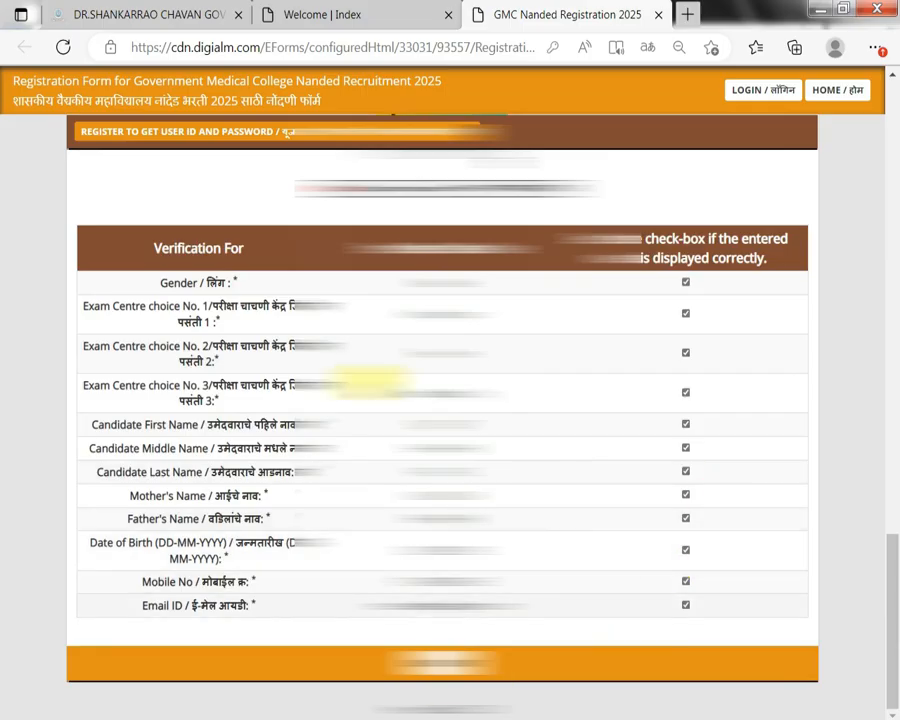
pyautogui.click(440, 668)
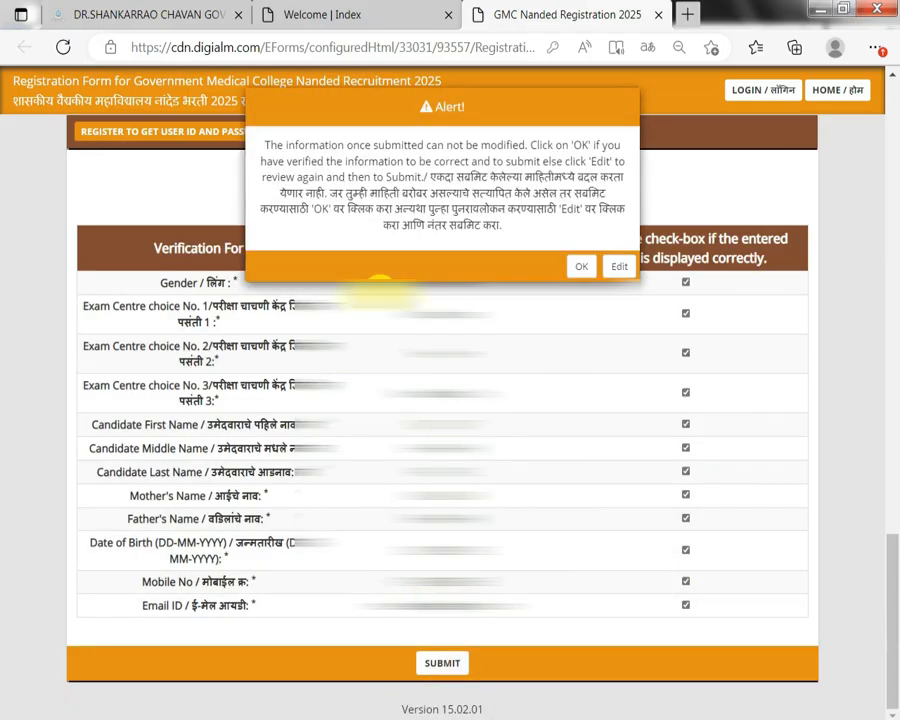
pyautogui.click(583, 268)
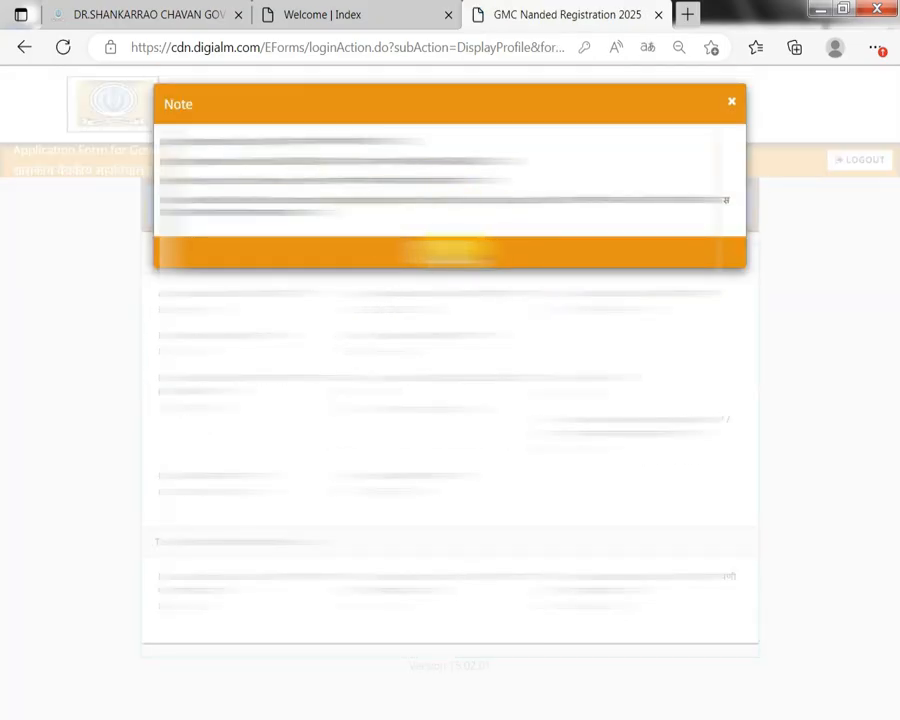
# Close the post-login note and go to Post selection to start a new application.
pyautogui.click(450, 252)
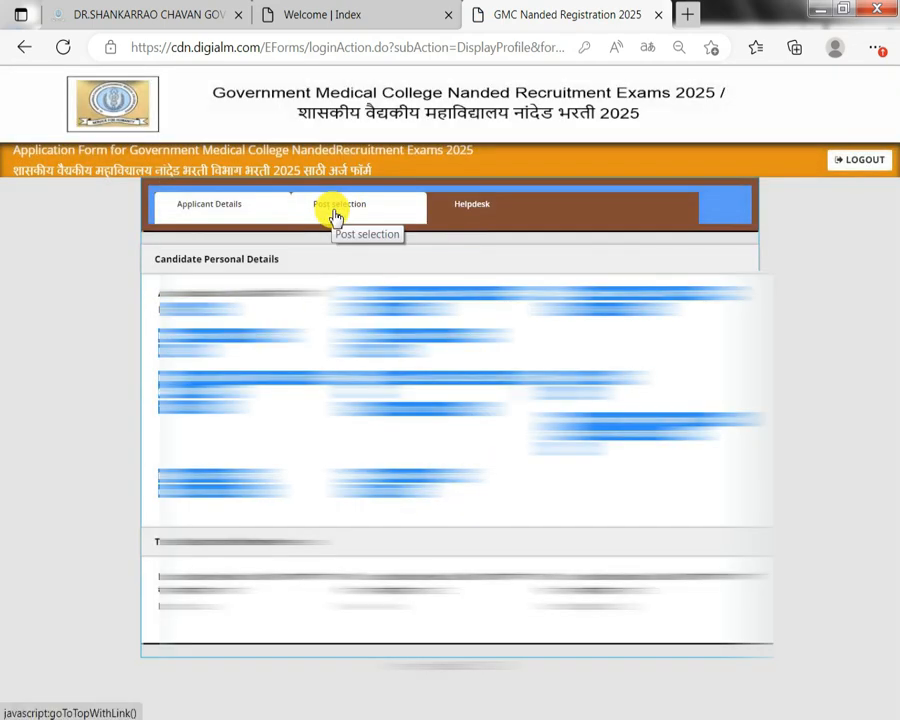
pyautogui.click(353, 252)
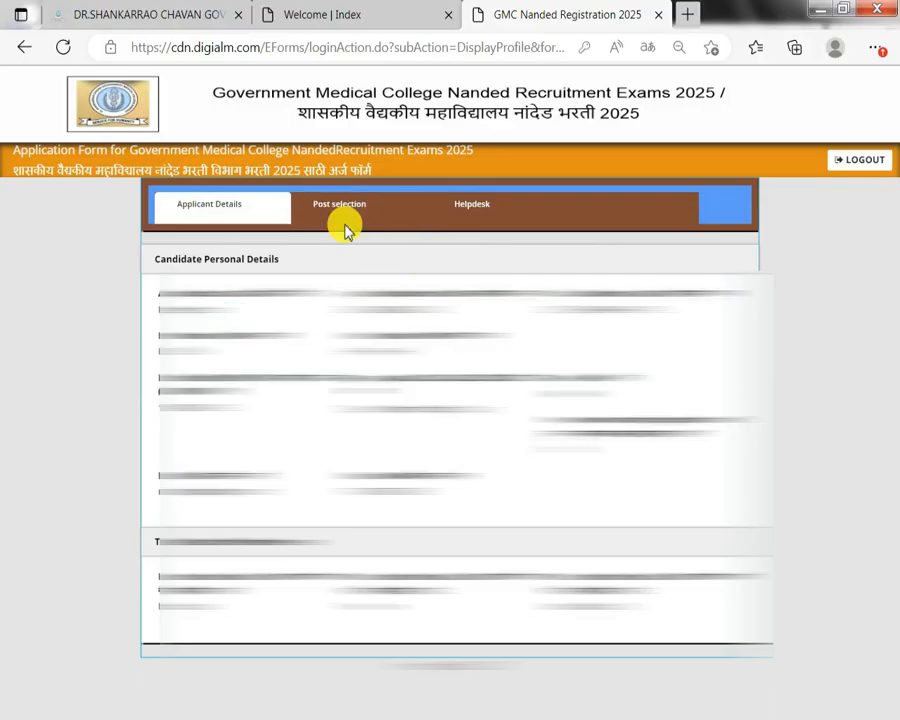
pyautogui.click(340, 215)
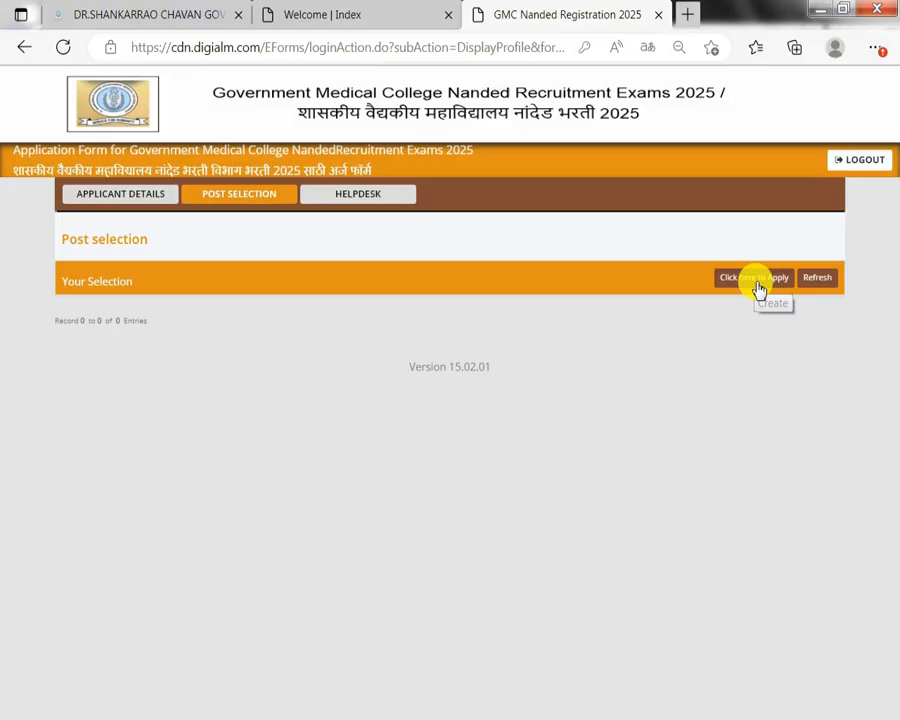
pyautogui.click(758, 285)
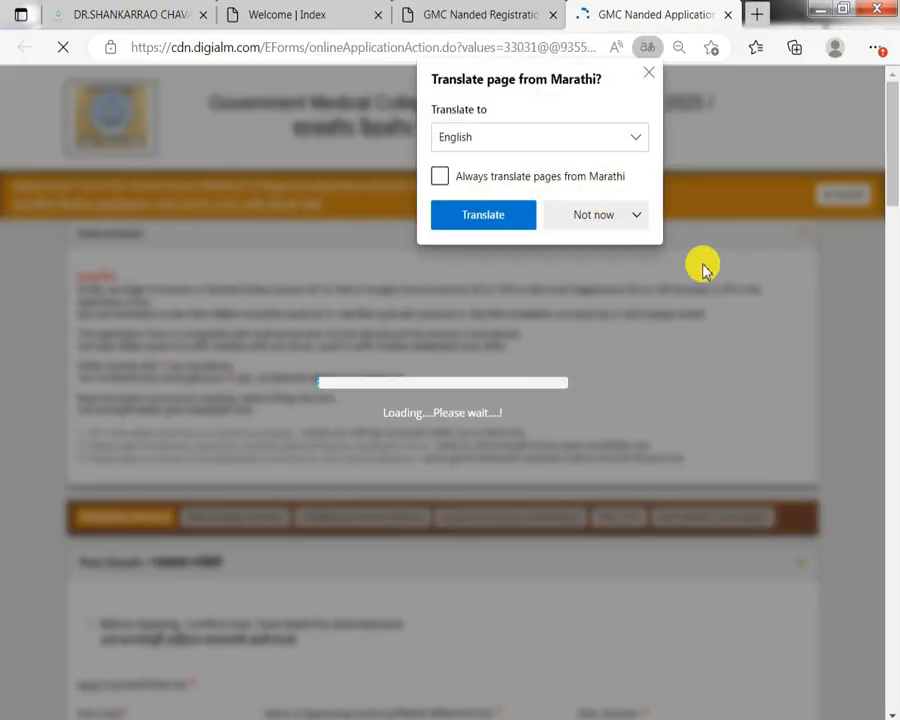
# Decline Edge's offer to translate the application form page.
pyautogui.click(591, 225)
pyautogui.click(603, 246)
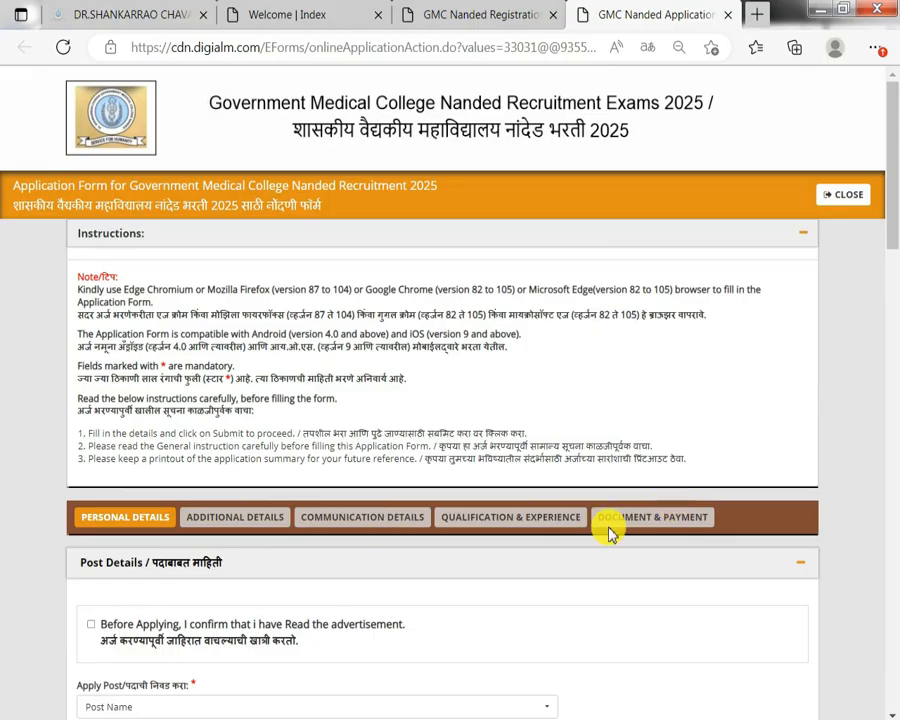
# Tick 'Before Applying, I confirm' and select Peon, which fills in post code GMCN12.
pyautogui.click(92, 626)
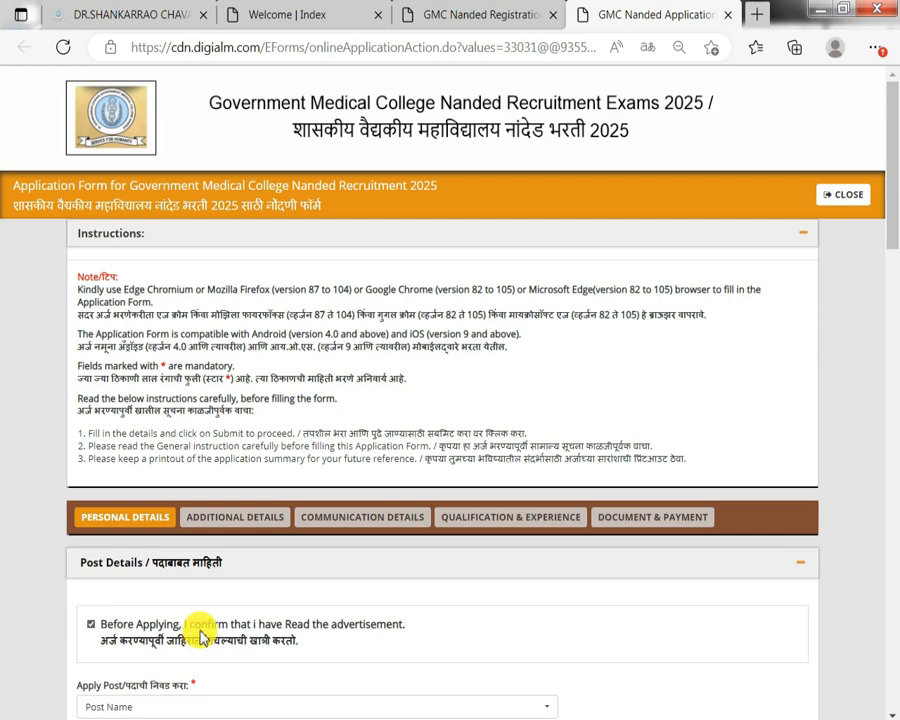
pyautogui.moveTo(192, 625); pyautogui.dragTo(224, 625)
pyautogui.scroll(-1, 217, 627)
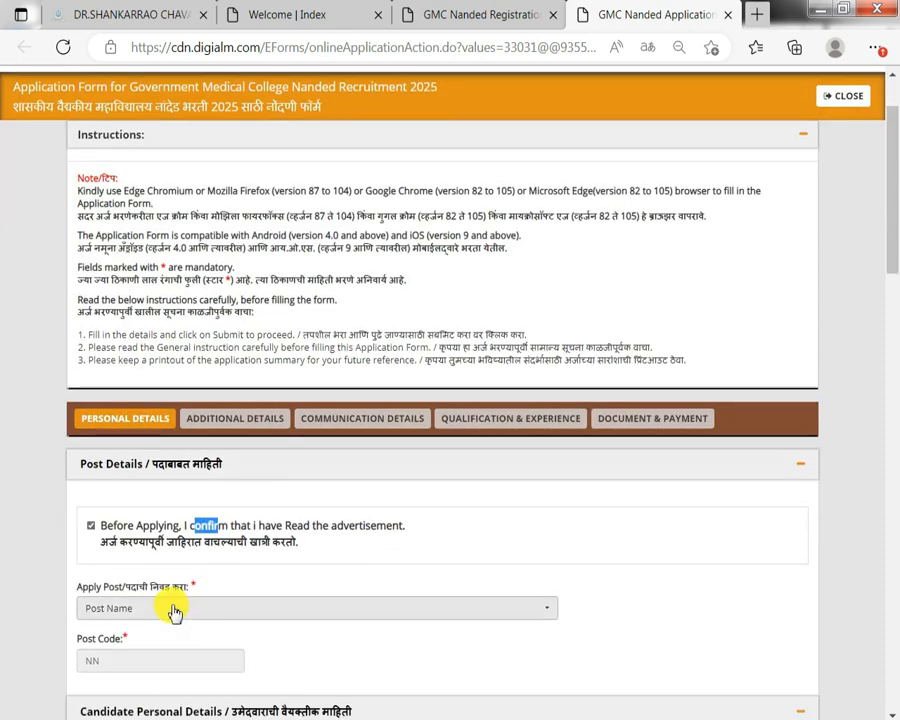
pyautogui.click(175, 610)
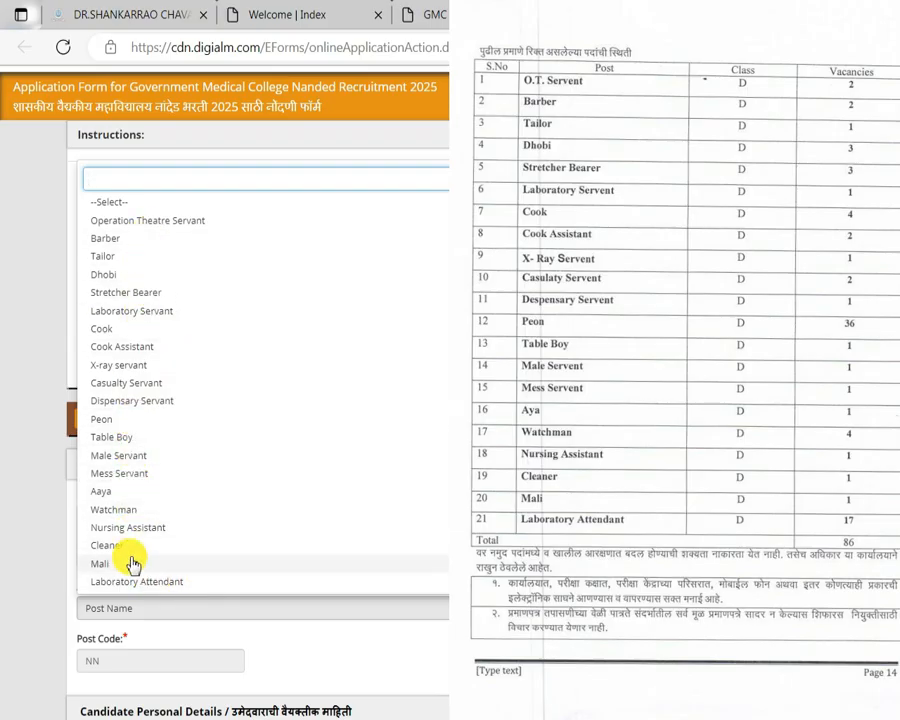
pyautogui.click(104, 422)
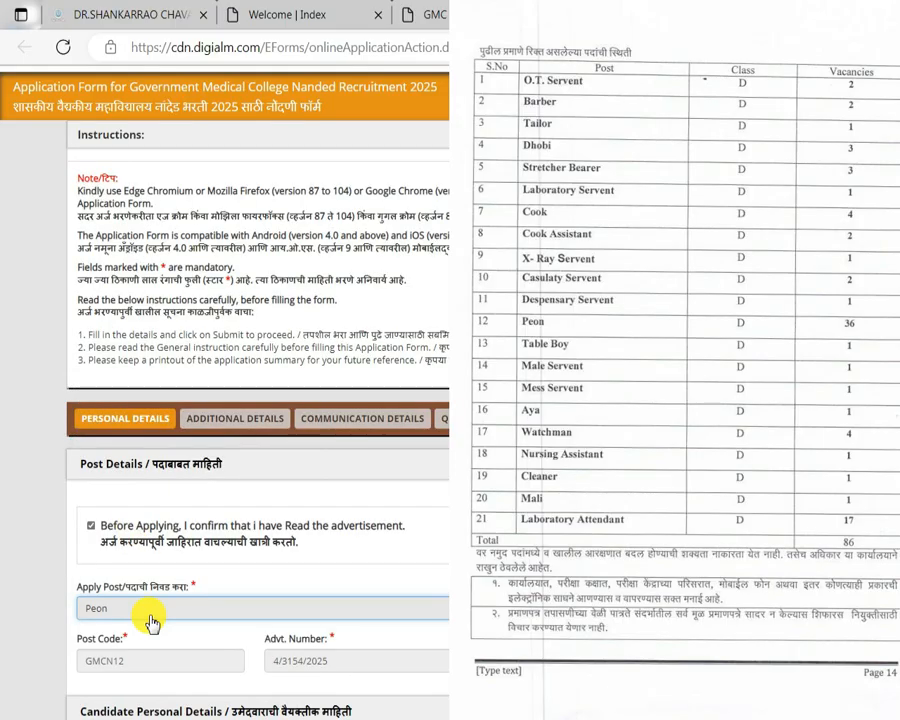
pyautogui.doubleClick(96, 667)
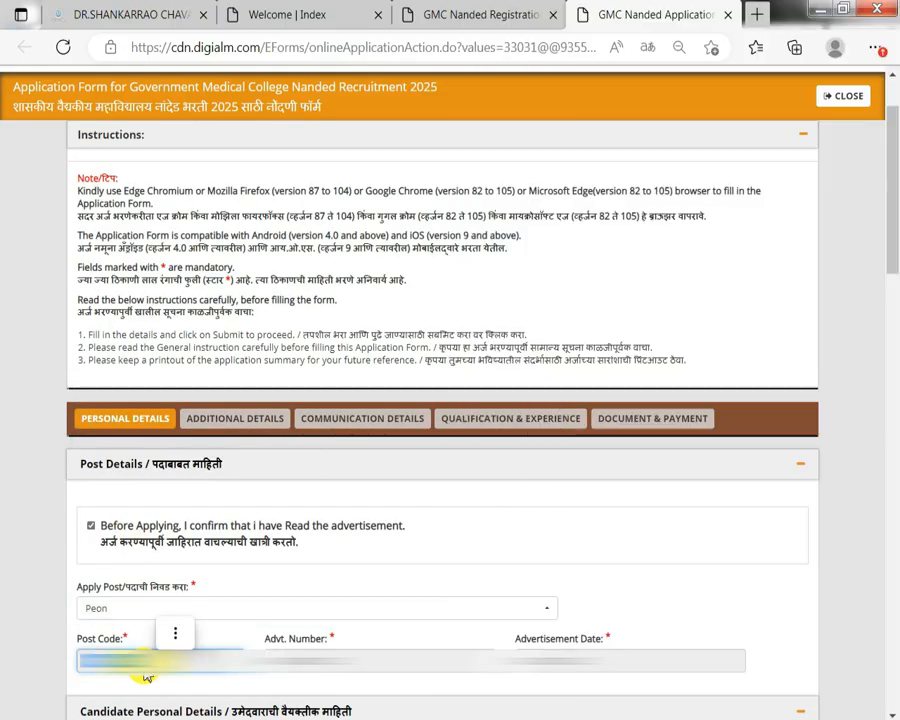
pyautogui.scroll(-10, 145, 160)
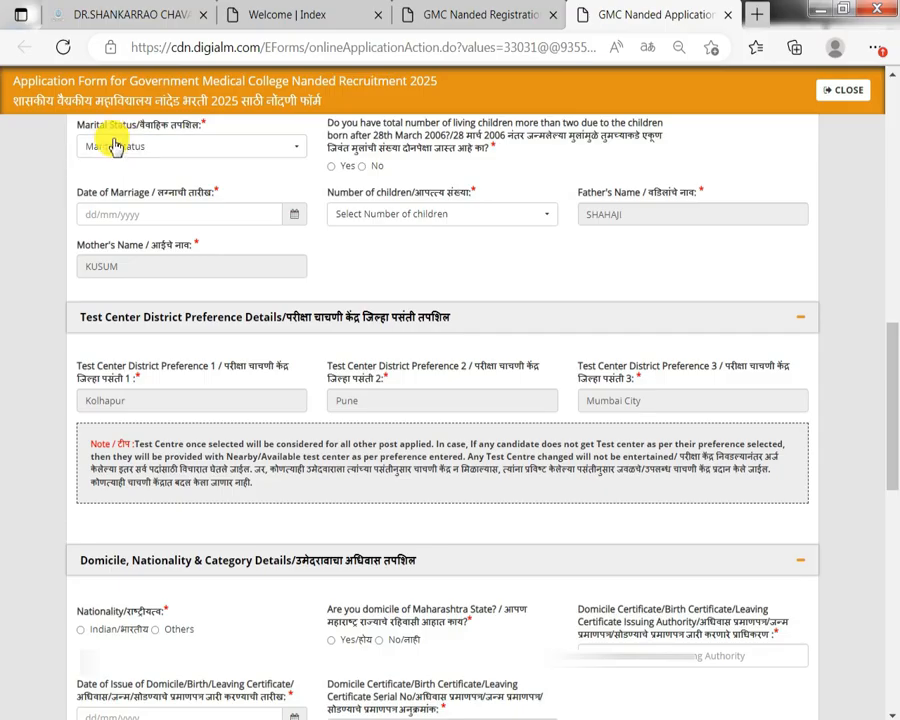
# Answer No on the more-than-two-children question after dismissing the not-eligible alert, and choose Unmarried.
pyautogui.click(125, 146)
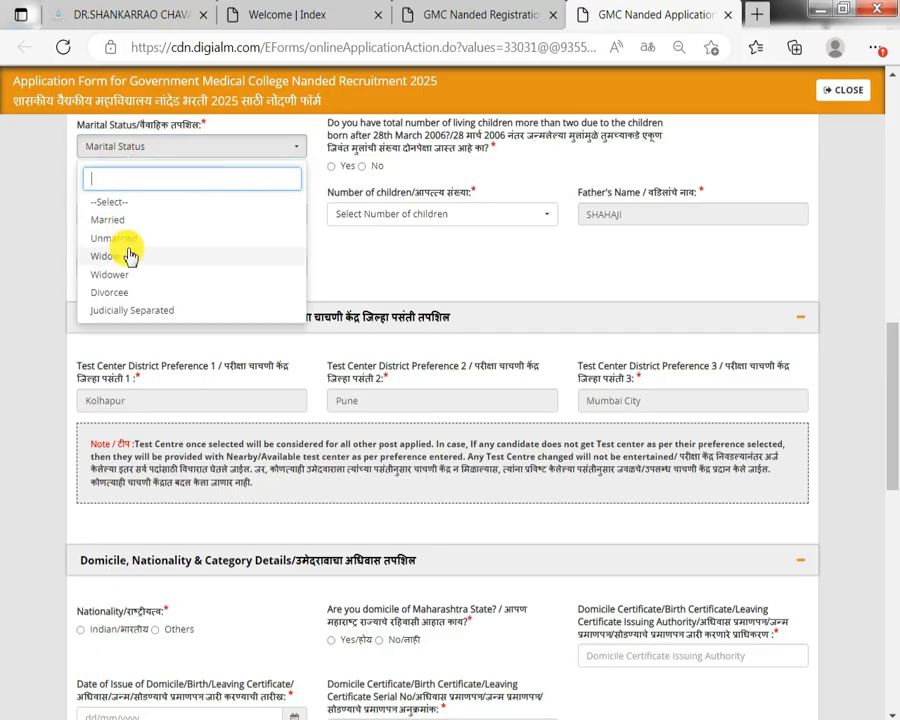
pyautogui.moveTo(412, 152); pyautogui.dragTo(432, 137)
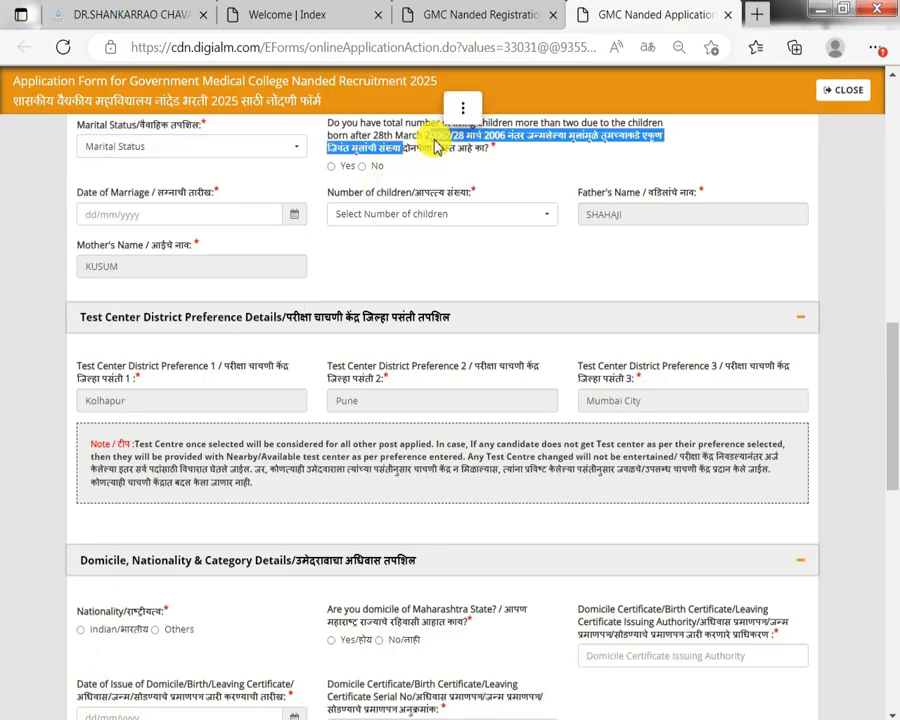
pyautogui.click(331, 167)
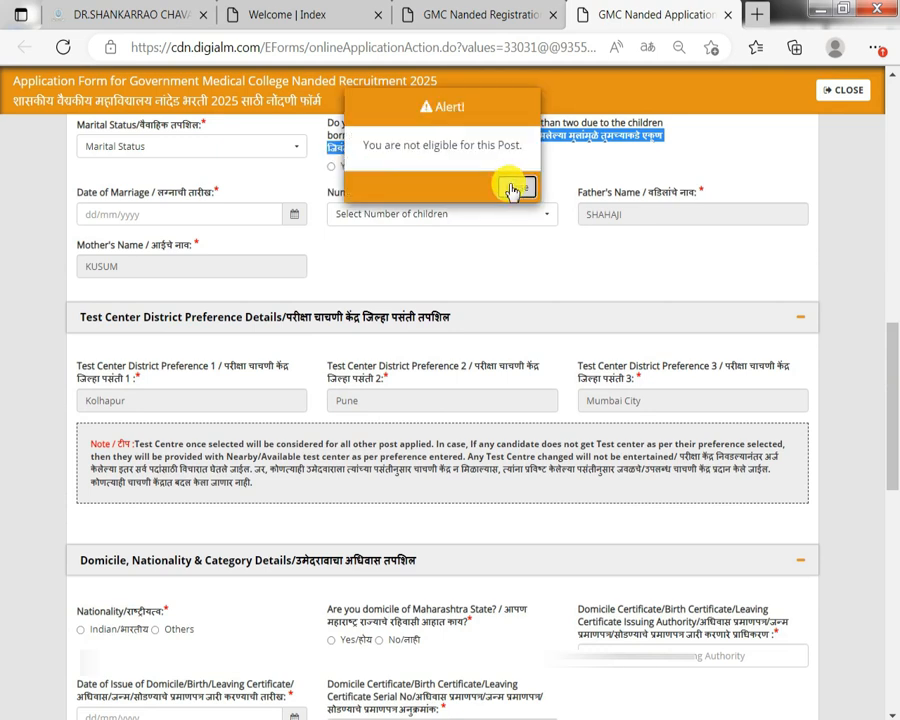
pyautogui.click(513, 190)
pyautogui.click(364, 166)
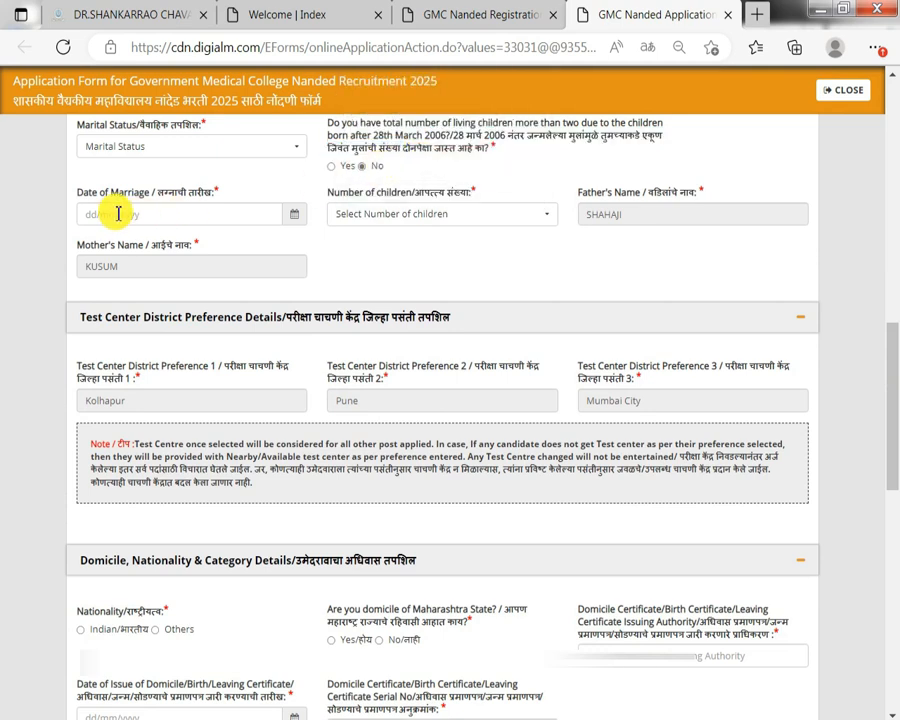
pyautogui.moveTo(220, 193); pyautogui.dragTo(132, 195)
pyautogui.click(225, 150)
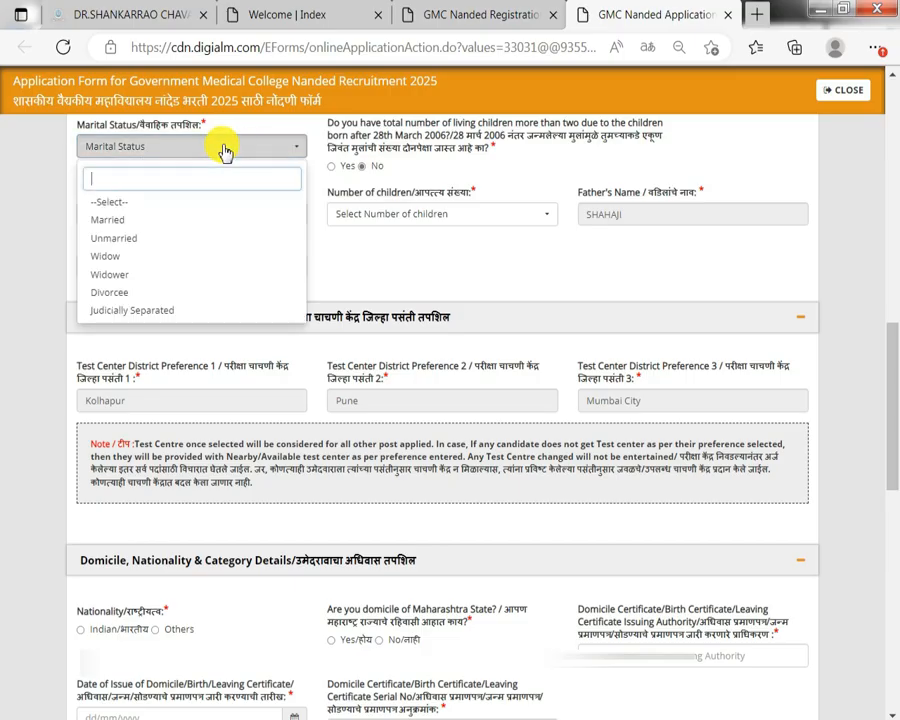
pyautogui.click(116, 238)
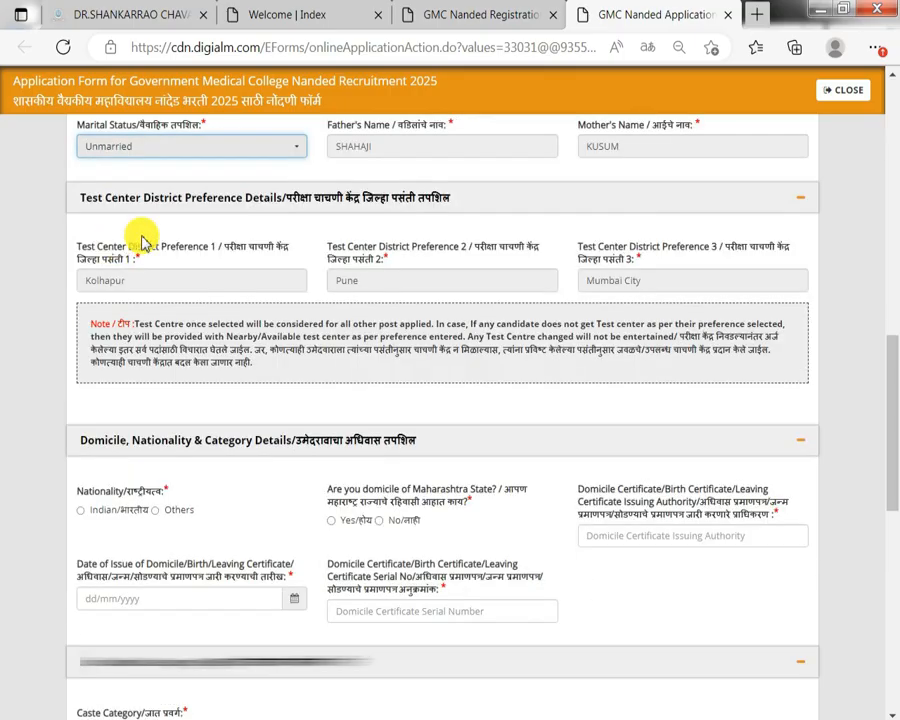
# Set nationality to Indian and enter 'tehsildar' as the domicile issuing authority.
pyautogui.scroll(-1, 258, 258)
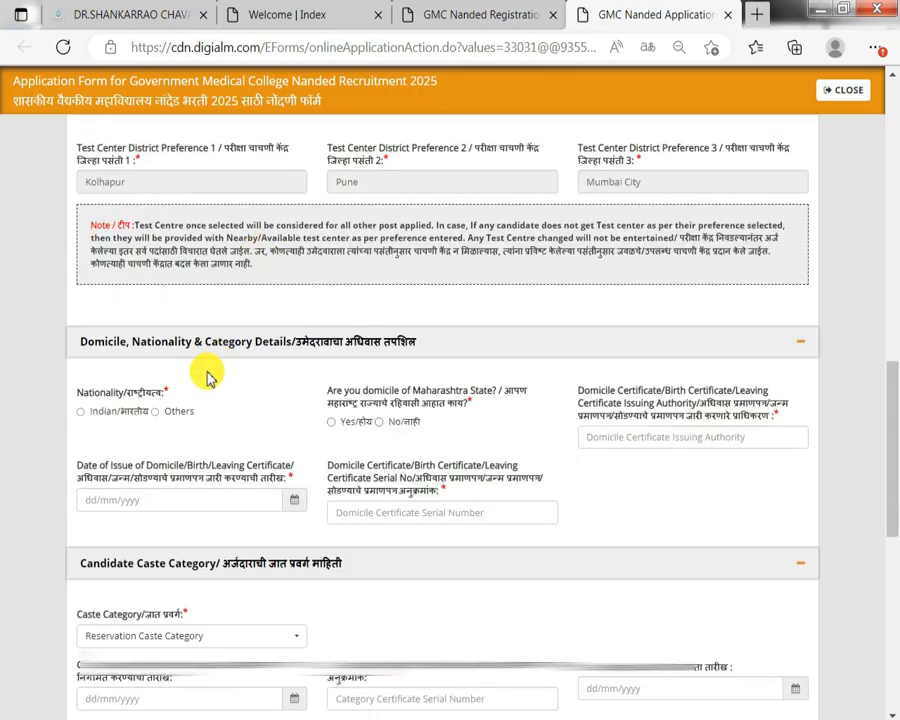
pyautogui.click(81, 412)
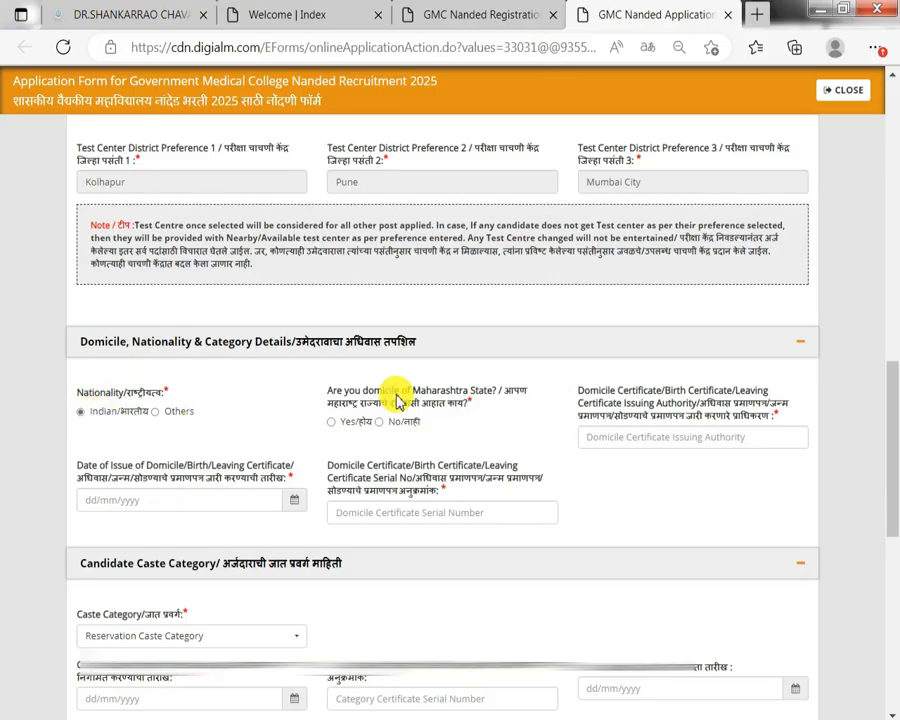
pyautogui.click(331, 421)
pyautogui.click(640, 442)
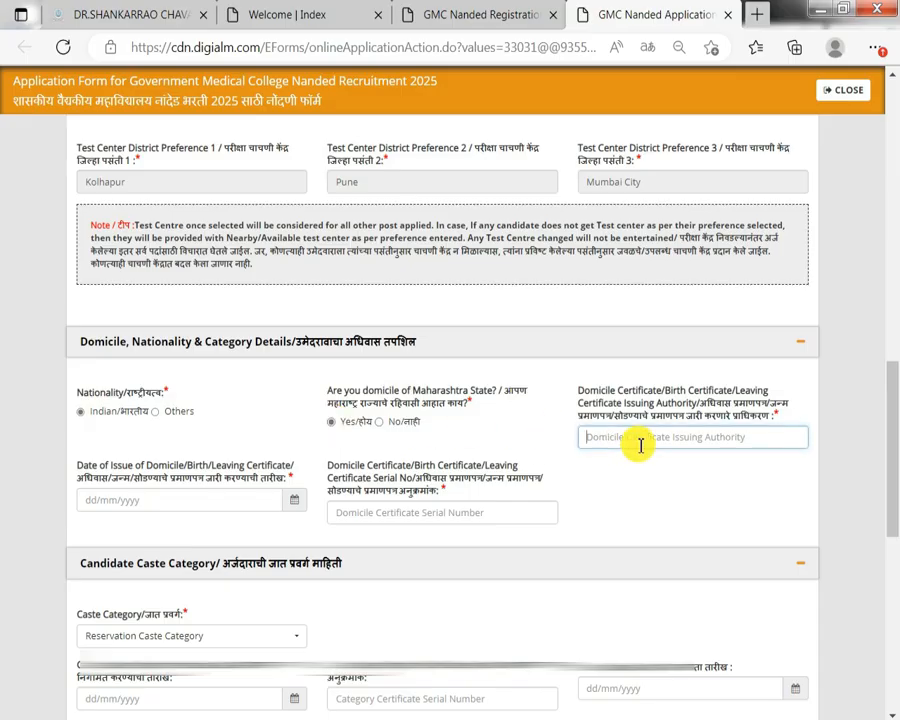
pyautogui.write('teh')
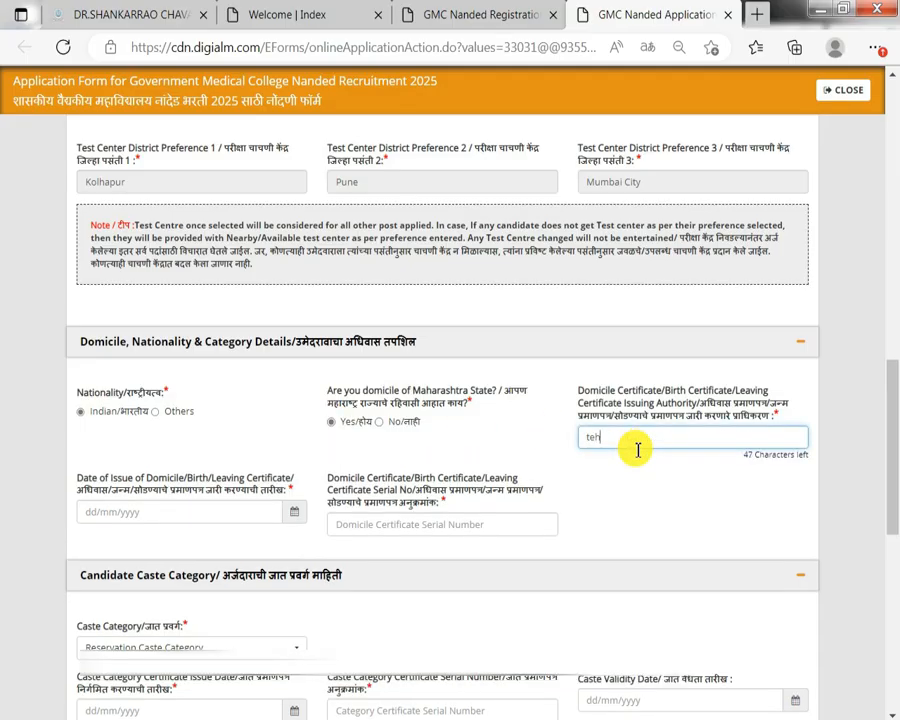
pyautogui.write('sil')
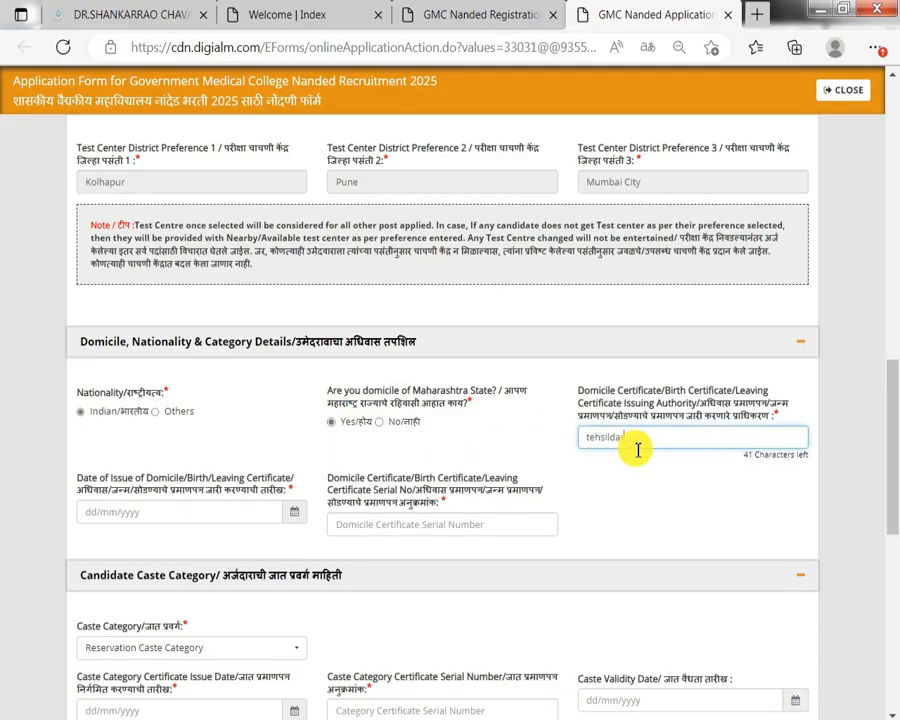
pyautogui.write('dar')
pyautogui.press('Tab')
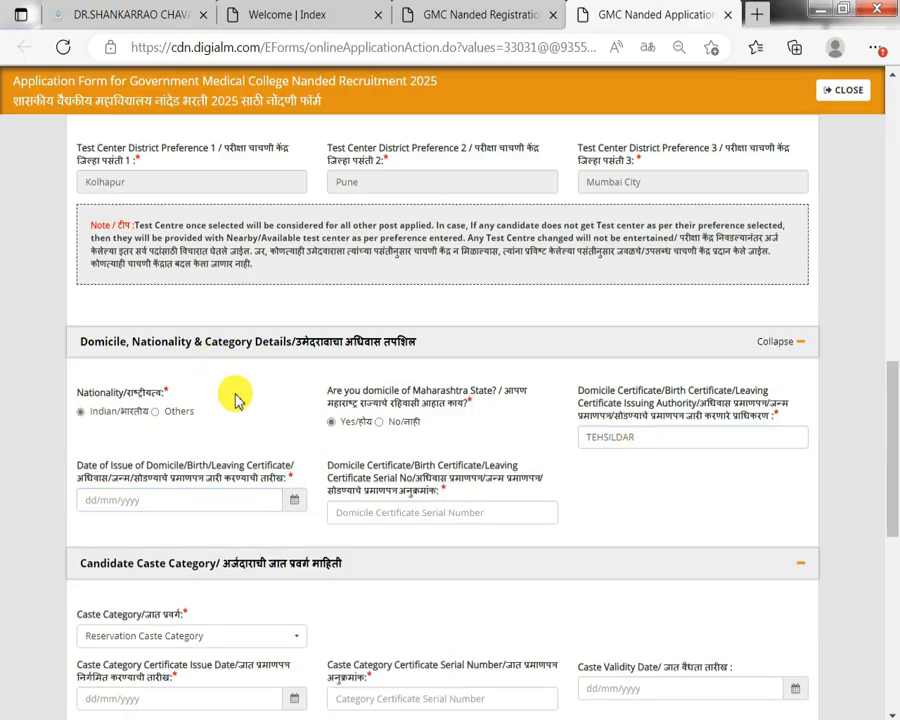
# Pick 23/03/2016 as the domicile certificate issue date.
pyautogui.click(289, 505)
pyautogui.click(149, 233)
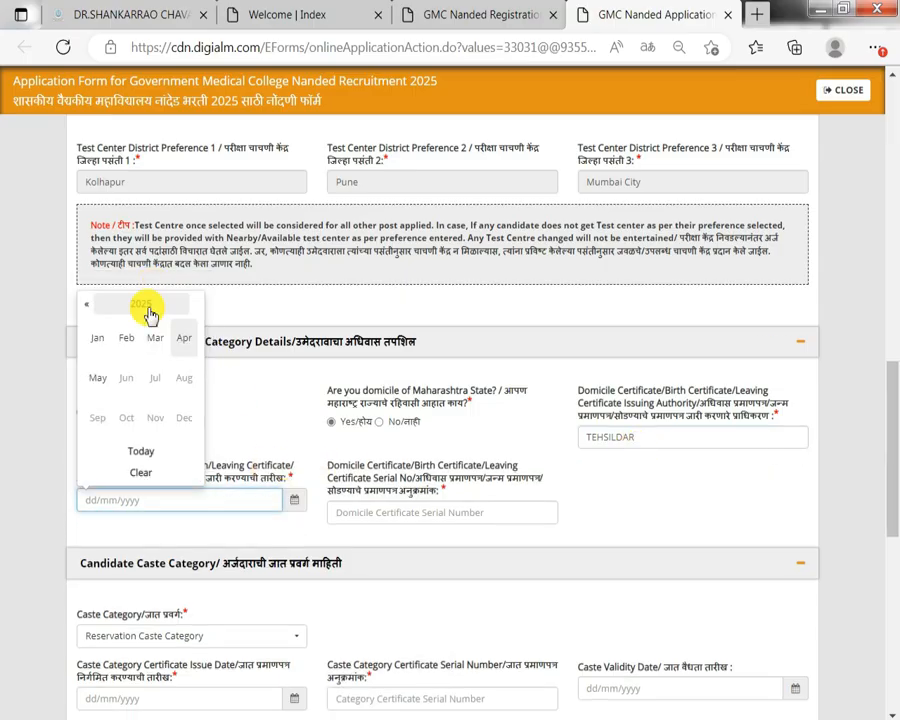
pyautogui.click(118, 312)
pyautogui.click(89, 305)
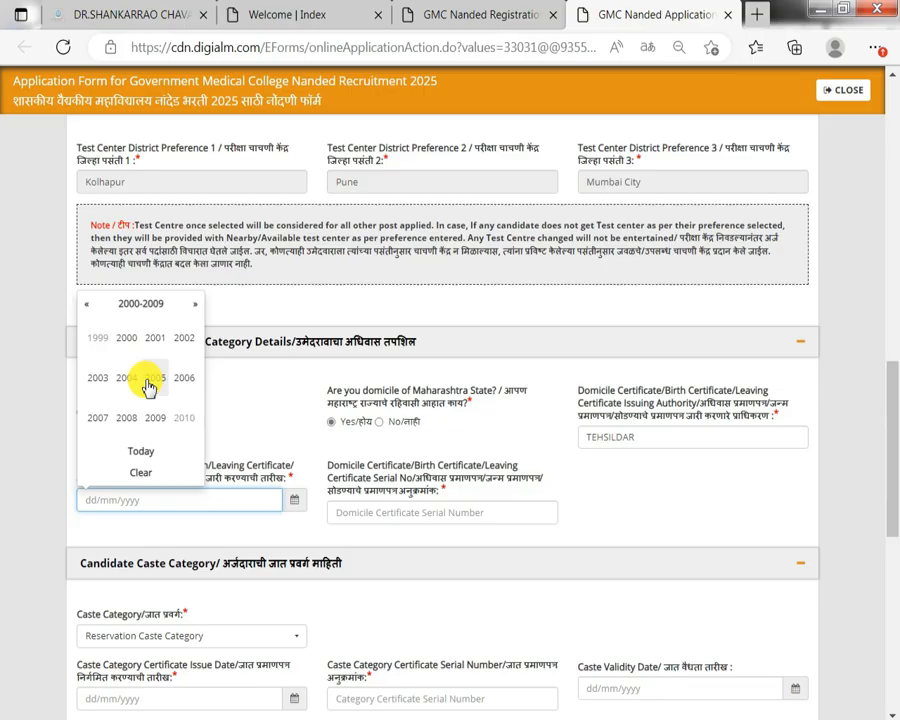
pyautogui.click(195, 304)
pyautogui.click(186, 381)
pyautogui.click(155, 345)
pyautogui.click(150, 390)
# Begin the domicile certificate serial number with '00'.
pyautogui.scroll(-1, 232, 508)
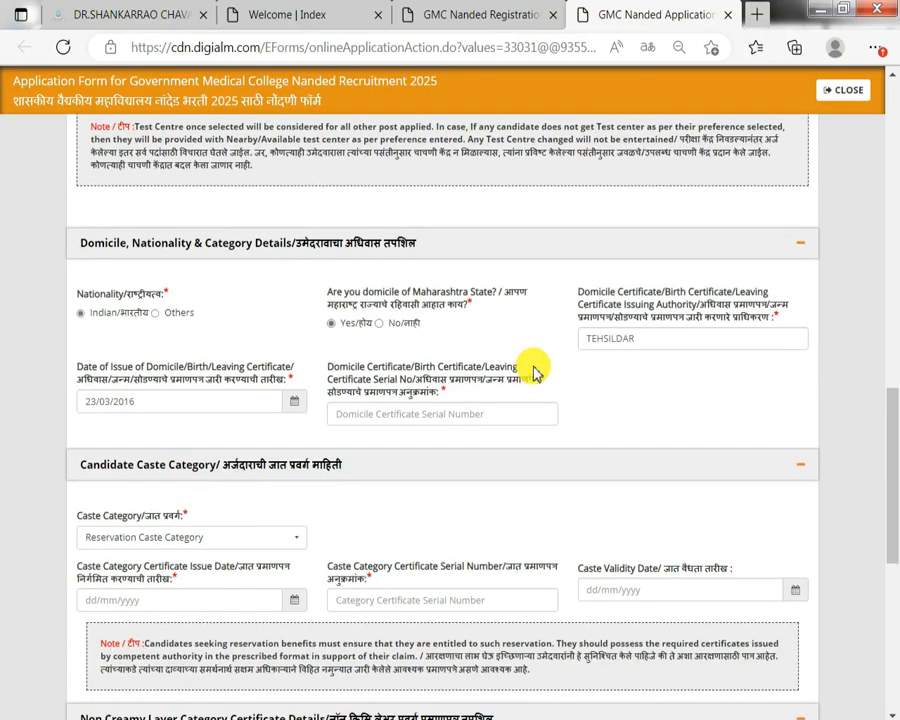
pyautogui.click(511, 406)
pyautogui.write('000')
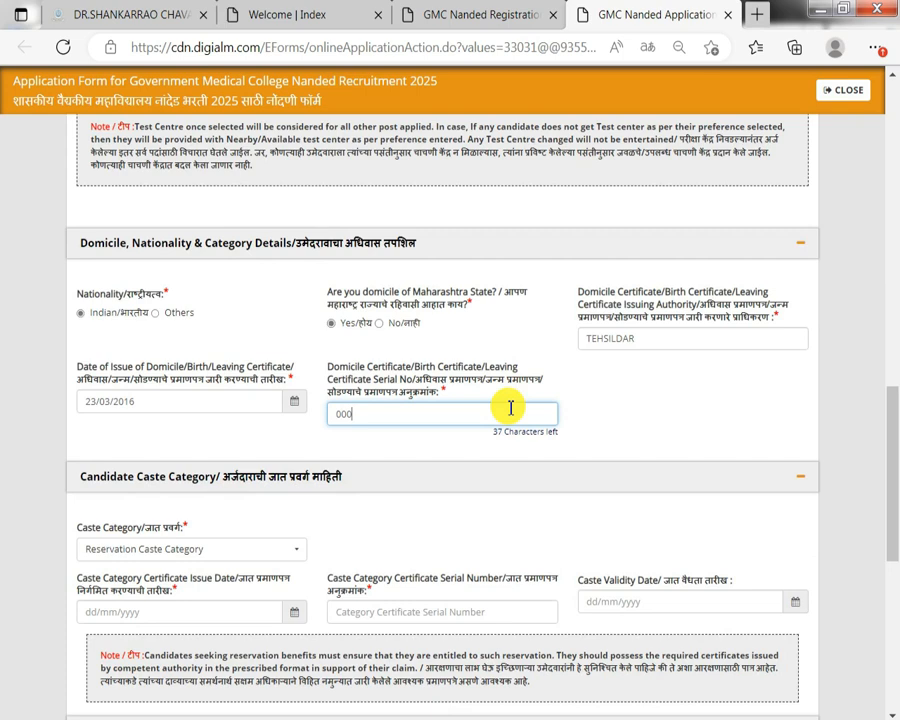
pyautogui.scroll(-2, 500, 420)
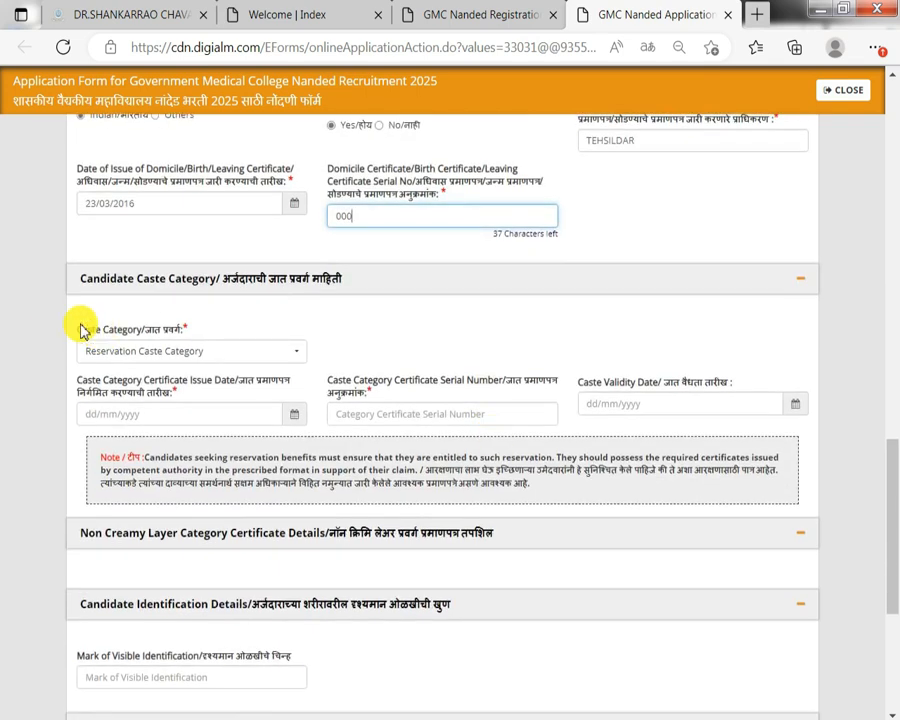
pyautogui.moveTo(82, 330); pyautogui.dragTo(125, 345)
# Choose Socially and Economically Backward Classes (SEBC) as the caste category.
pyautogui.click(181, 338)
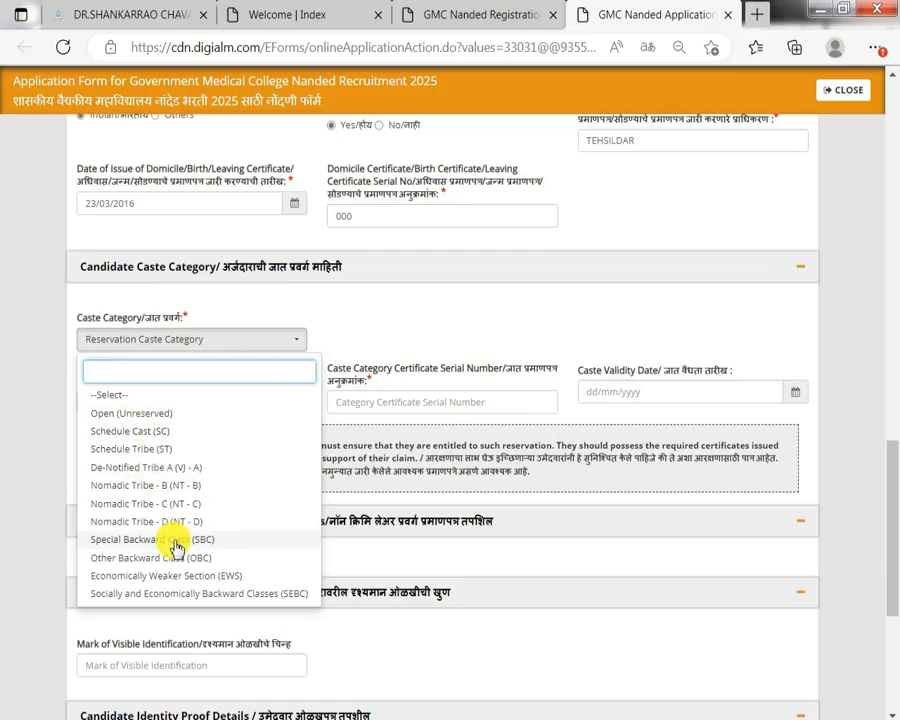
pyautogui.click(158, 421)
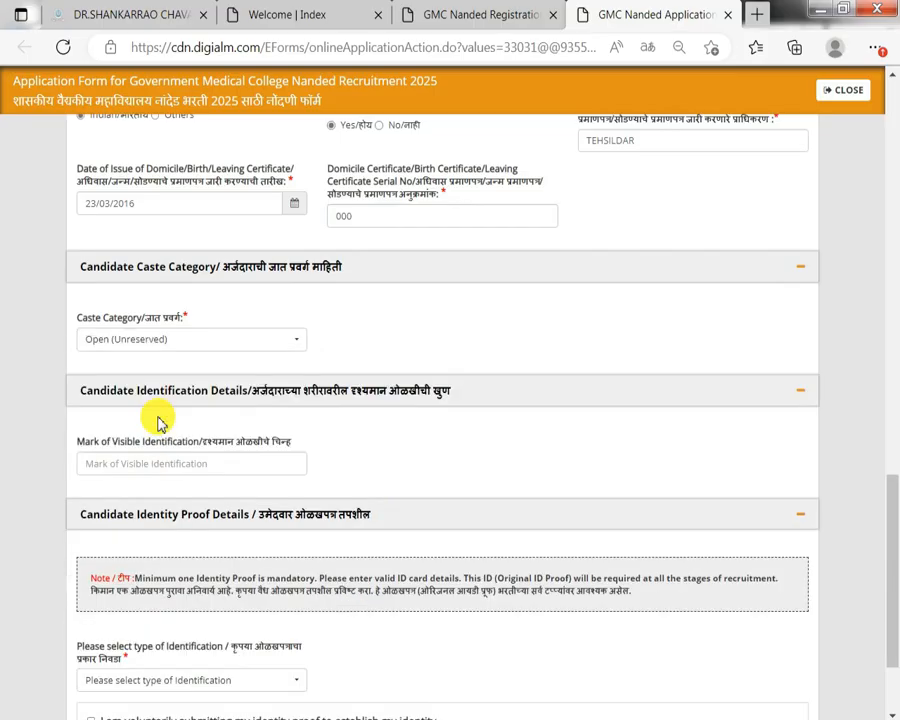
pyautogui.click(148, 345)
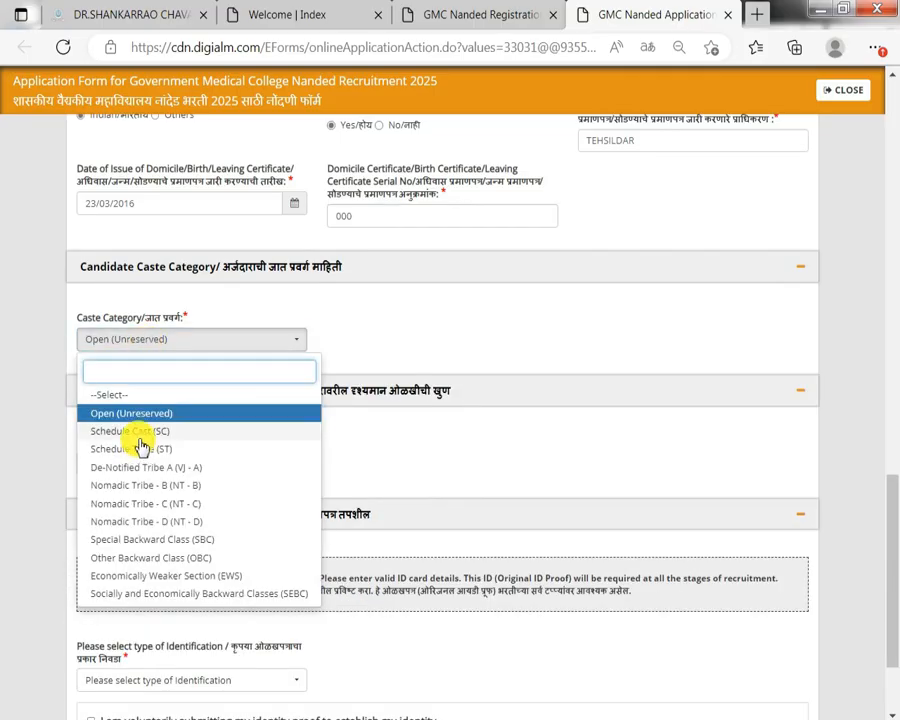
pyautogui.click(136, 430)
pyautogui.moveTo(92, 370); pyautogui.dragTo(660, 372)
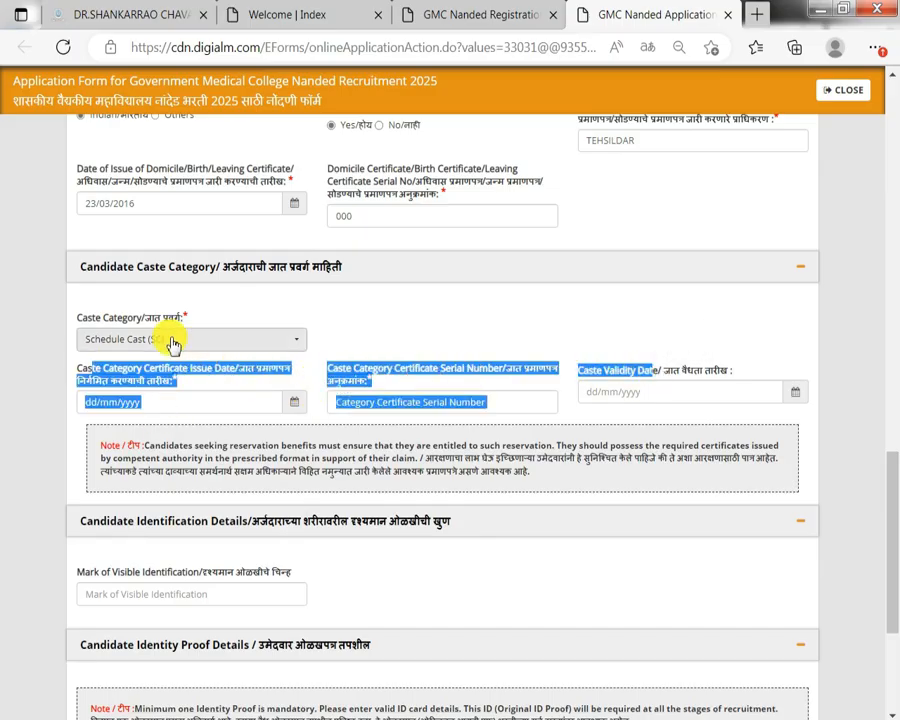
pyautogui.click(172, 343)
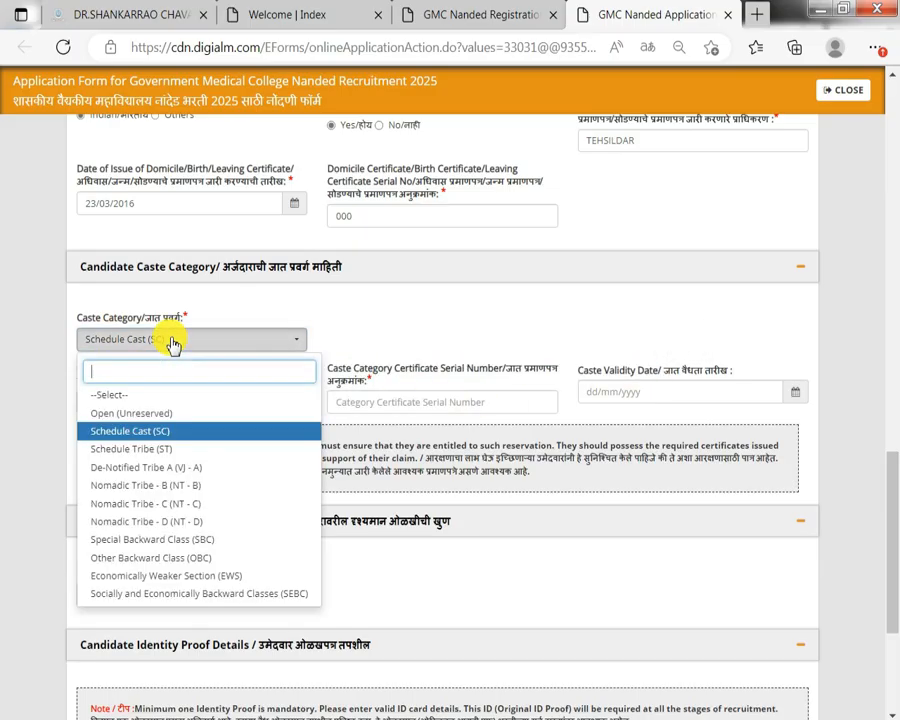
pyautogui.click(195, 595)
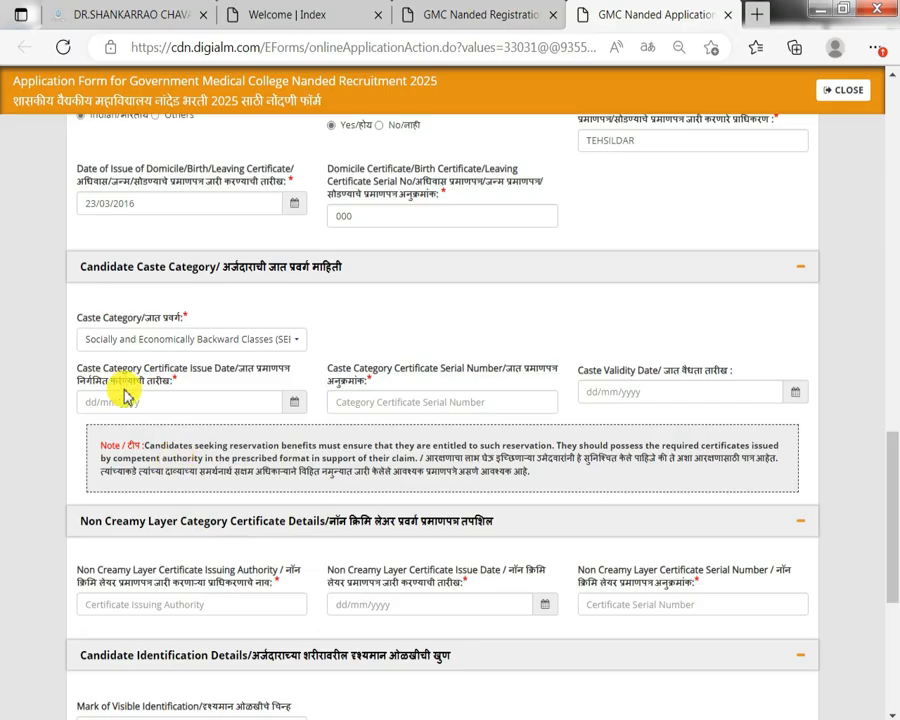
pyautogui.moveTo(85, 371); pyautogui.dragTo(683, 363)
# Move on to the visible identification mark and the identity proof type choices.
pyautogui.scroll(-1, 518, 412)
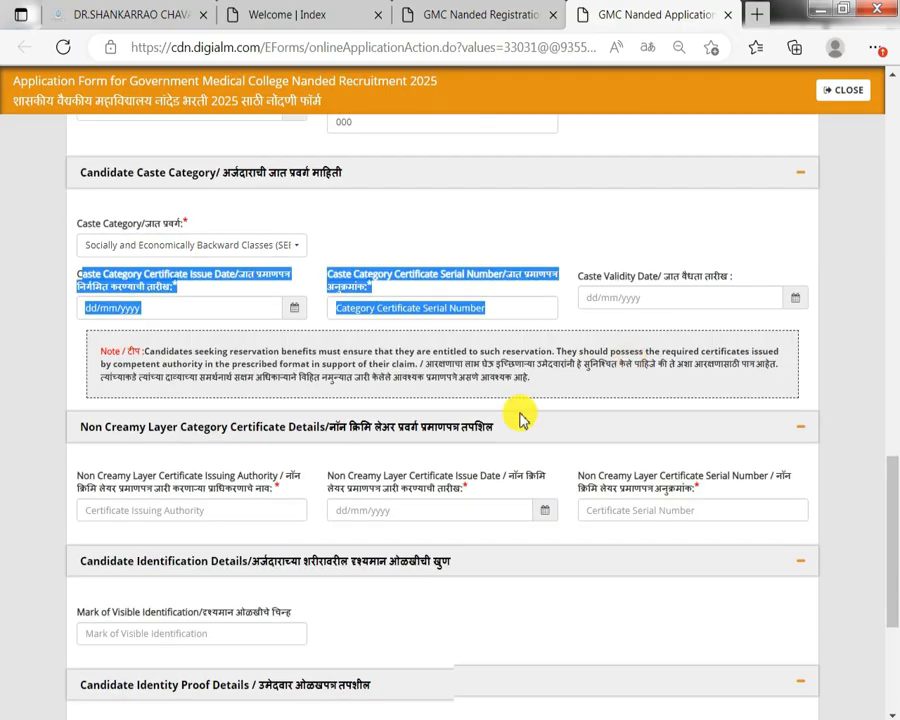
pyautogui.moveTo(117, 470); pyautogui.dragTo(526, 465)
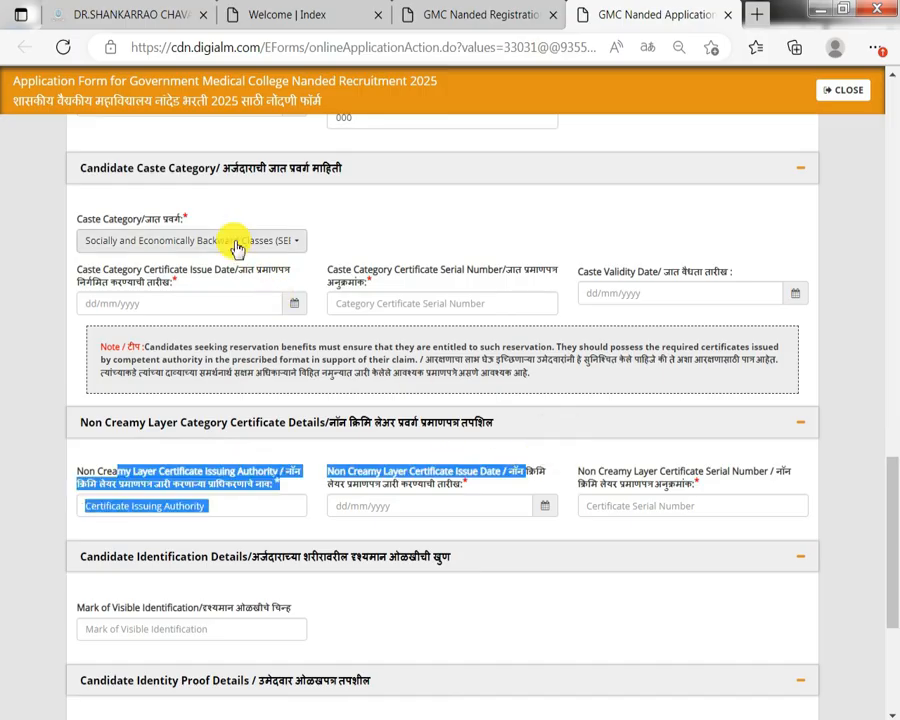
pyautogui.scroll(-2, 224, 457)
pyautogui.moveTo(112, 411); pyautogui.dragTo(186, 402)
pyautogui.click(185, 435)
pyautogui.scroll(-1, 180, 495)
pyautogui.click(168, 556)
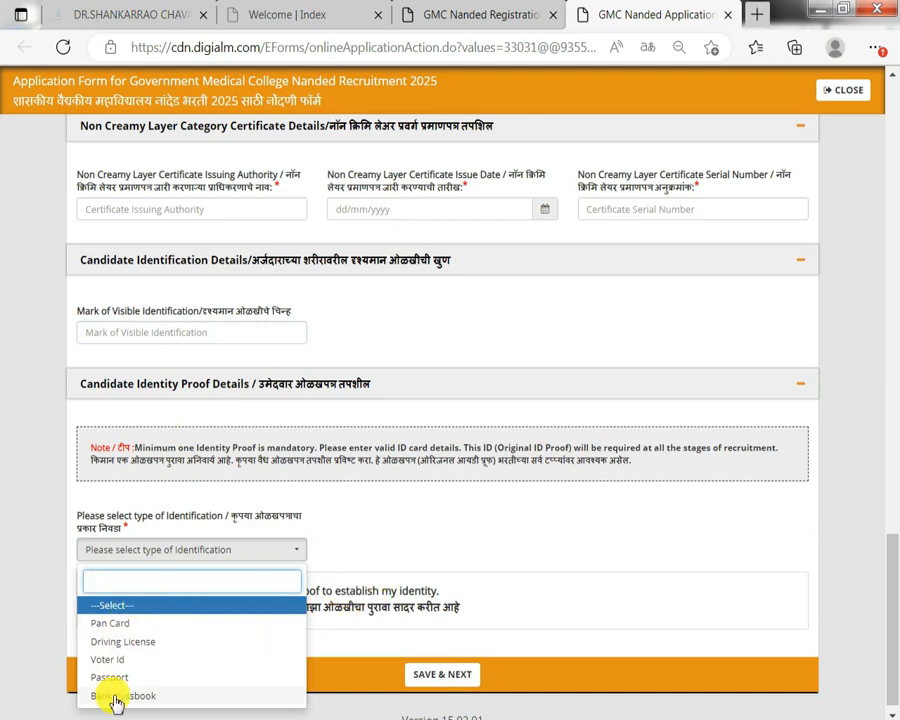
# Choose Pan Card as identity proof, accept the declaration, and acknowledge the data-saved alert.
pyautogui.click(116, 623)
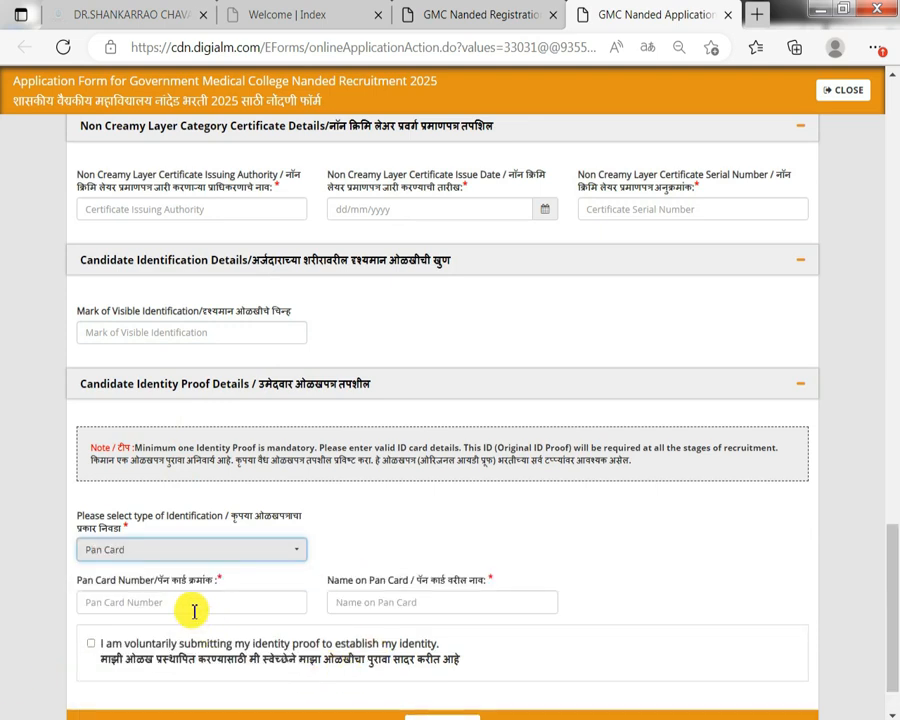
pyautogui.click(193, 607)
pyautogui.click(374, 607)
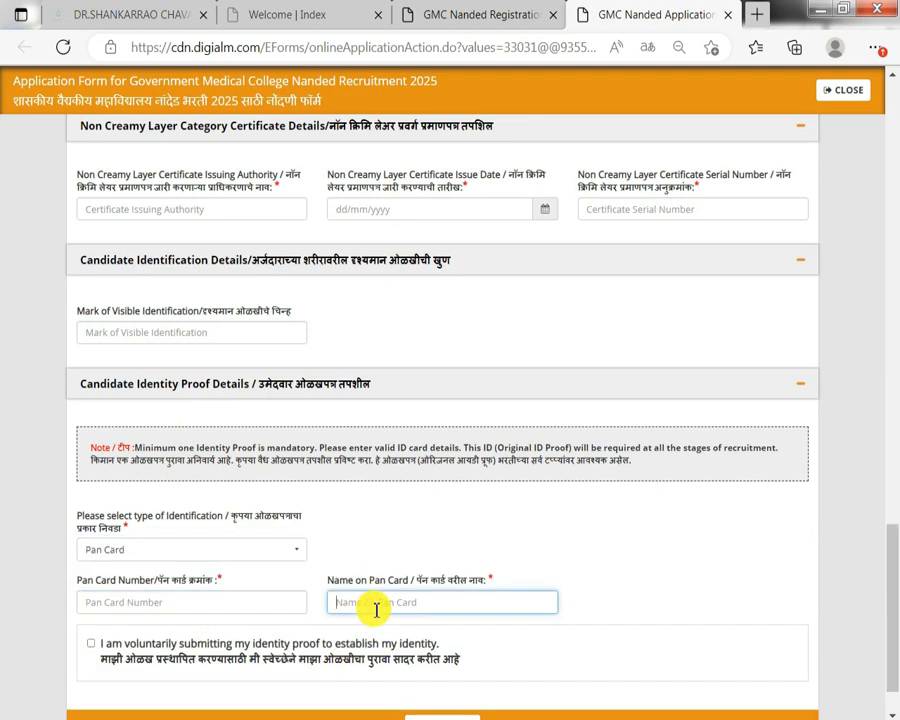
pyautogui.click(290, 656)
pyautogui.scroll(-1, 394, 645)
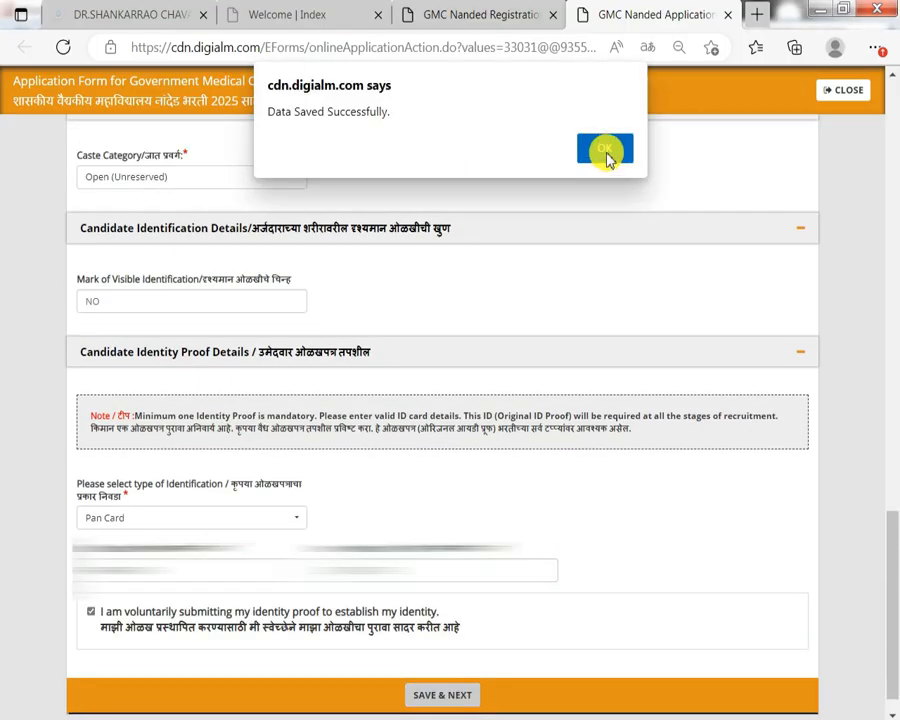
pyautogui.click(607, 147)
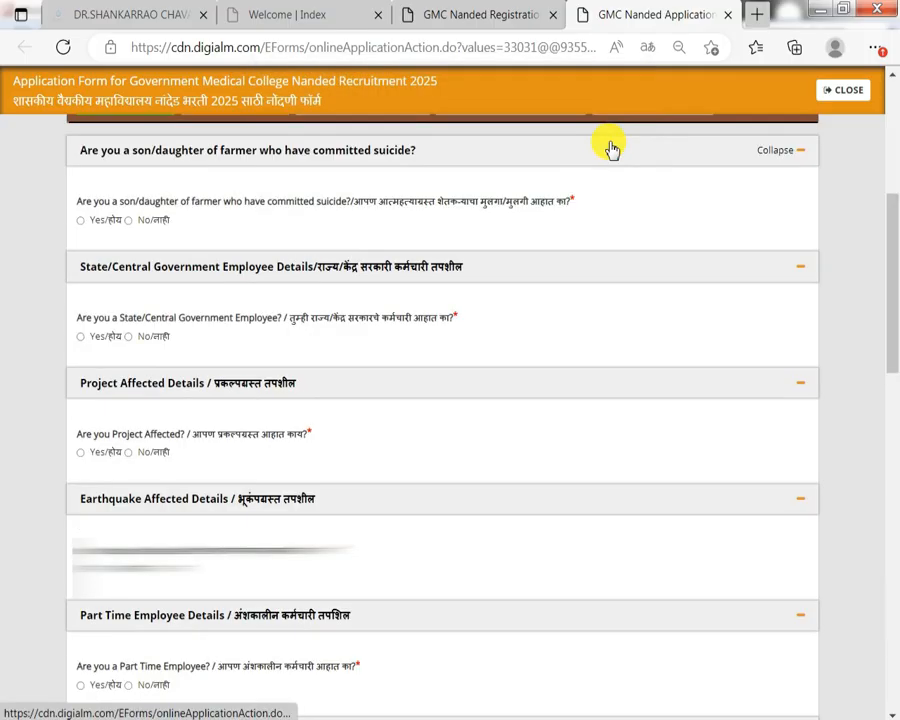
# Answer No to the farmer-suicide and government-employee questions.
pyautogui.scroll(4, 457, 407)
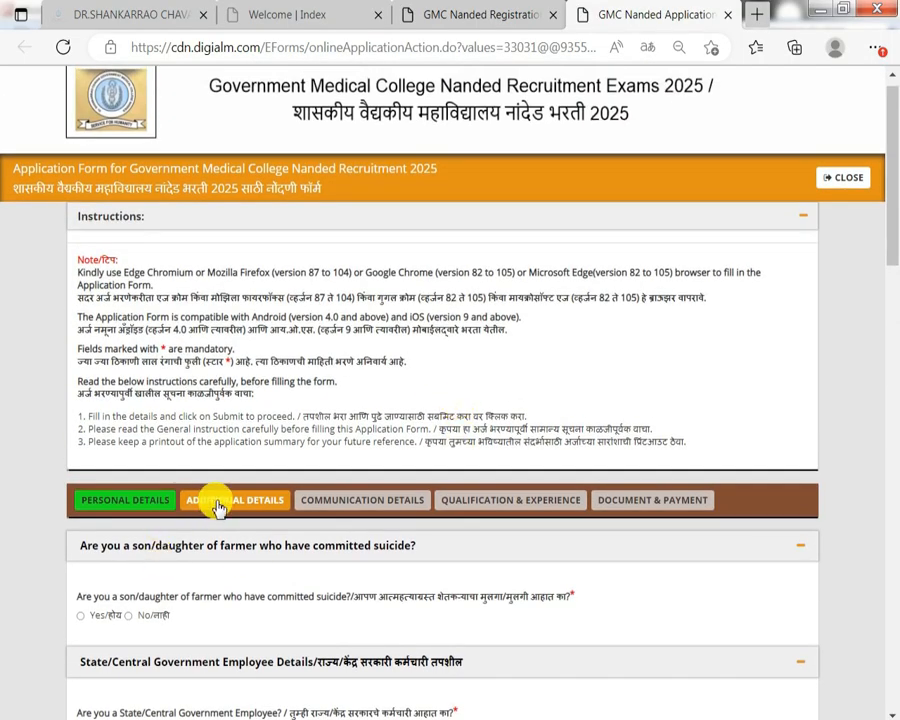
pyautogui.scroll(-2, 218, 507)
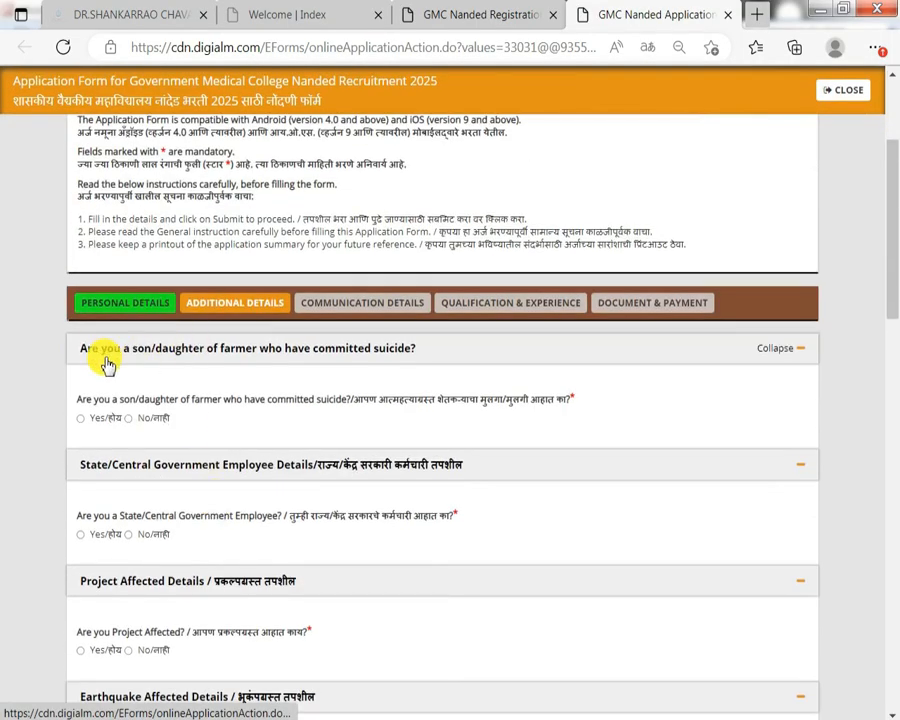
pyautogui.moveTo(186, 400); pyautogui.dragTo(243, 404)
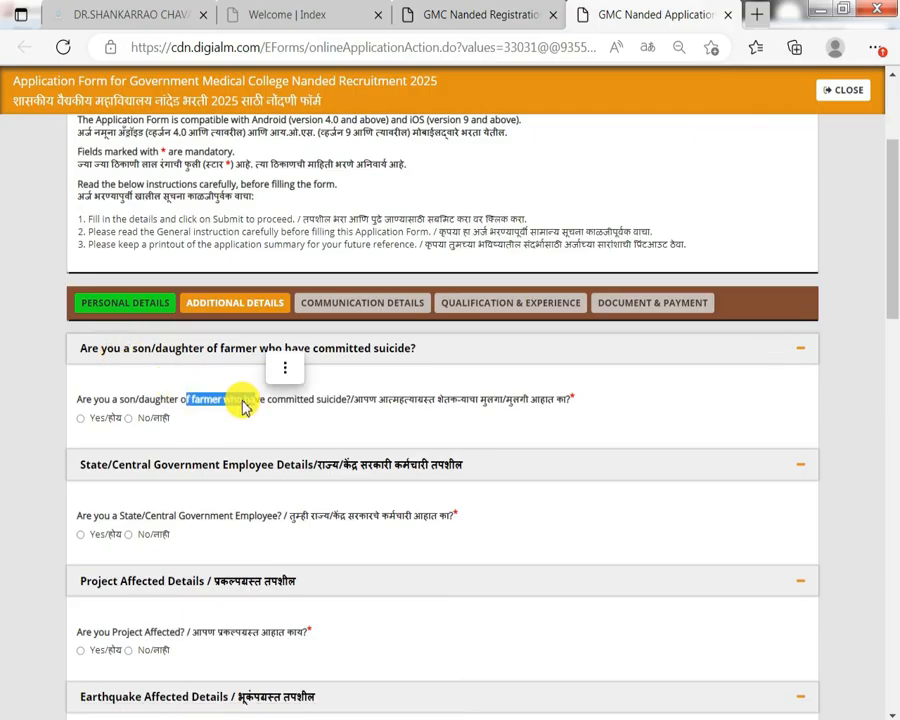
pyautogui.click(104, 420)
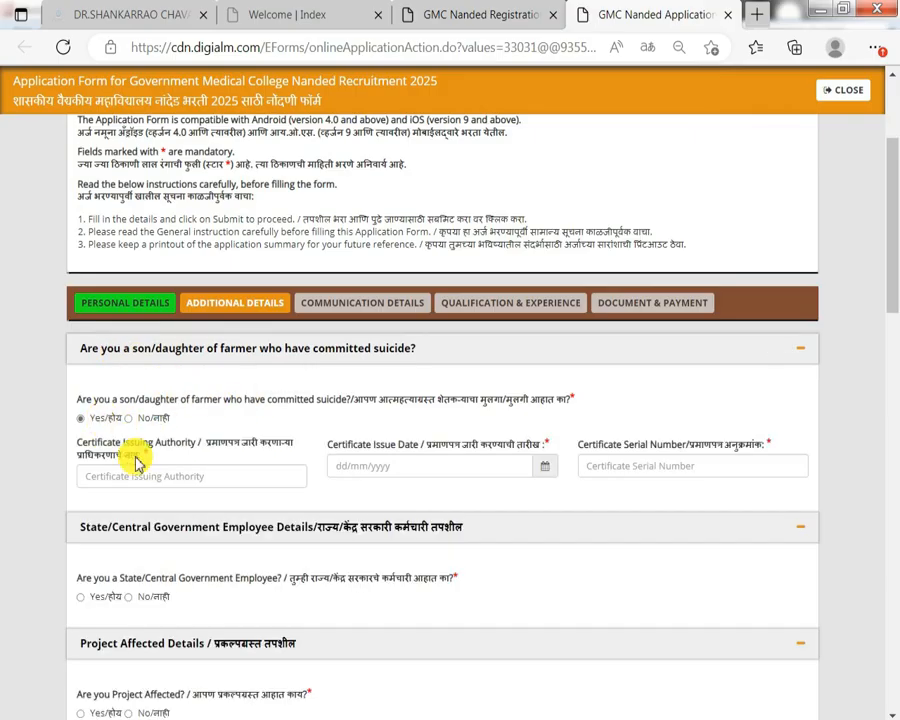
pyautogui.moveTo(131, 443); pyautogui.dragTo(500, 452)
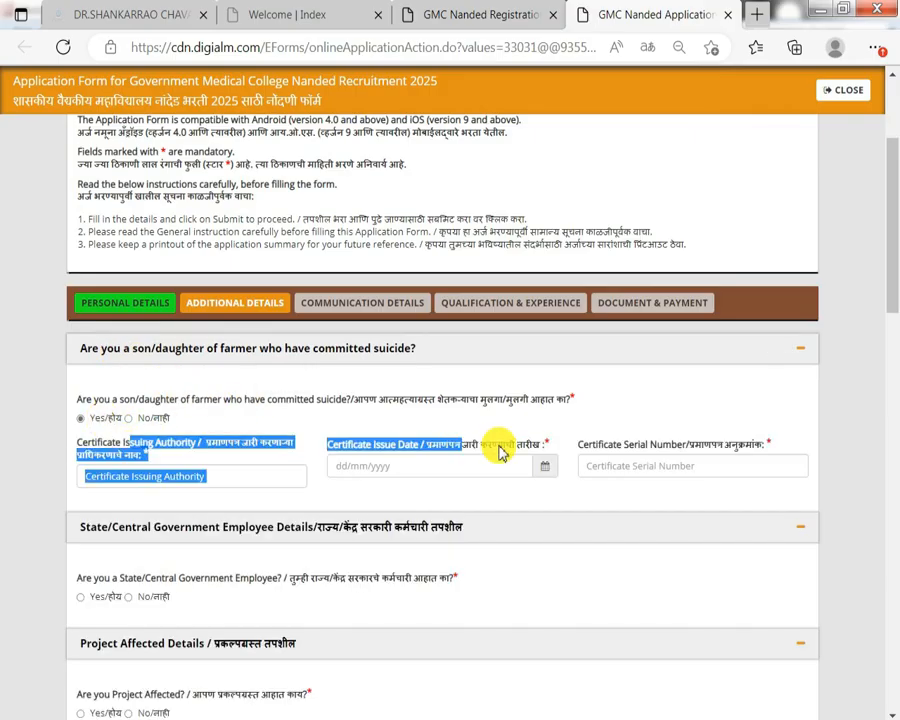
pyautogui.click(153, 420)
pyautogui.scroll(-1, 153, 424)
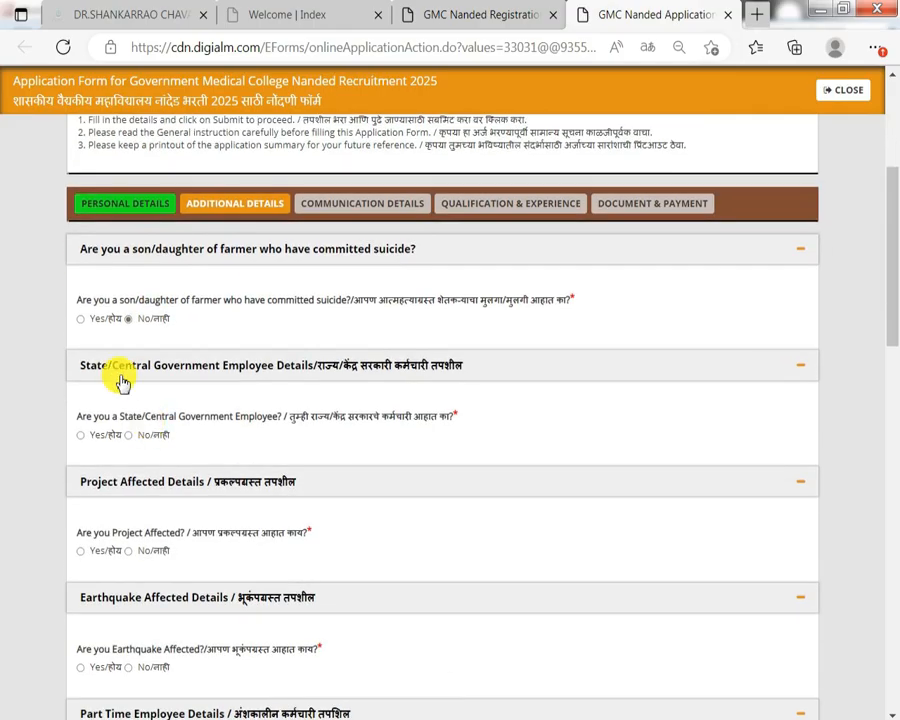
pyautogui.click(82, 436)
pyautogui.click(150, 440)
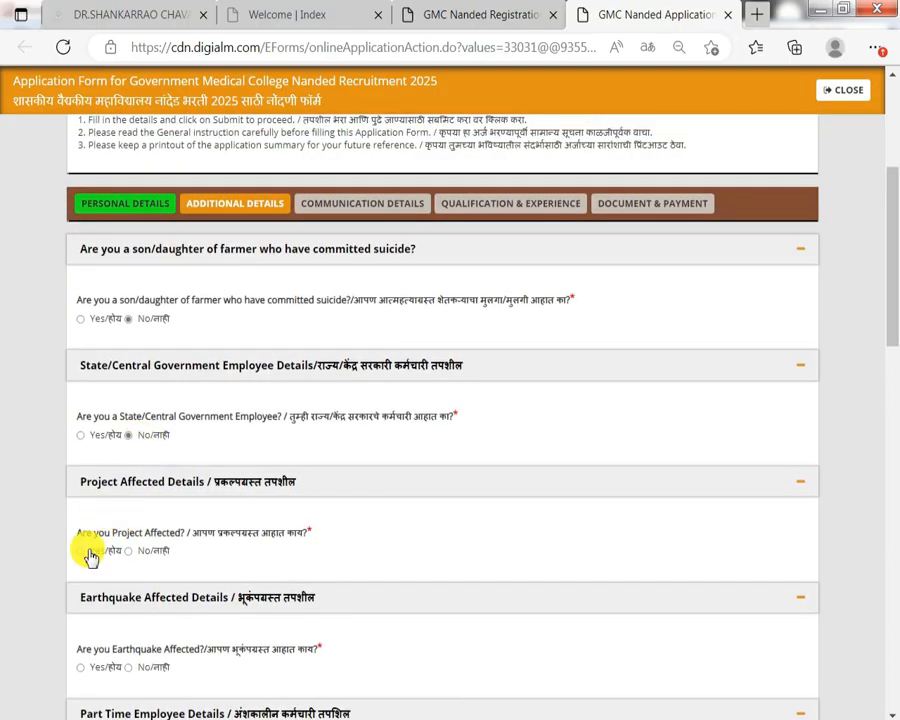
# Answer No to the Project Affected question.
pyautogui.doubleClick(136, 526)
pyautogui.click(113, 551)
pyautogui.click(108, 550)
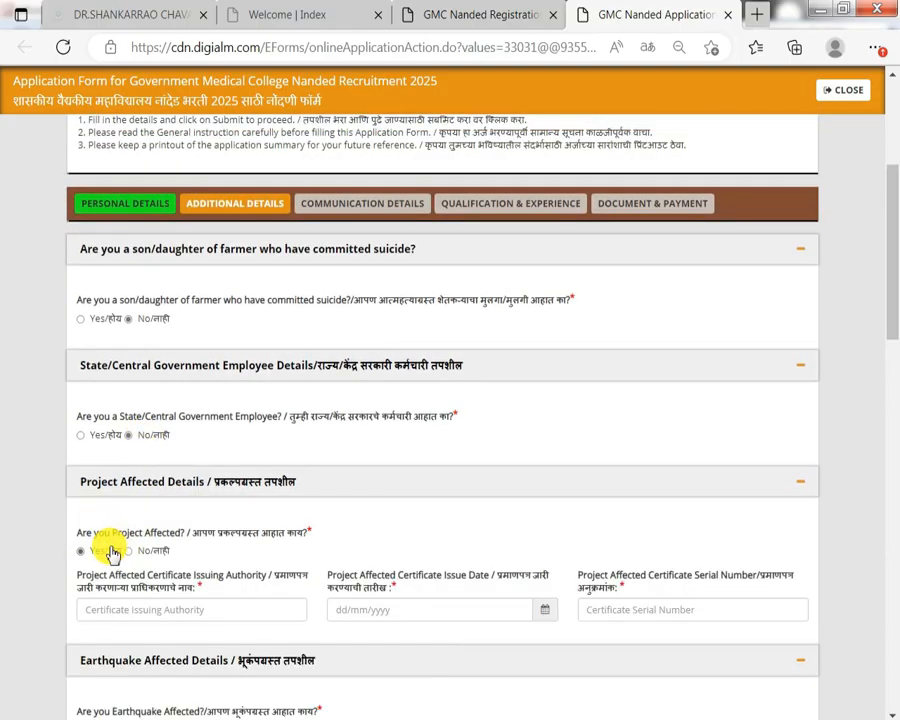
pyautogui.scroll(-1, 176, 472)
pyautogui.moveTo(170, 476); pyautogui.dragTo(612, 484)
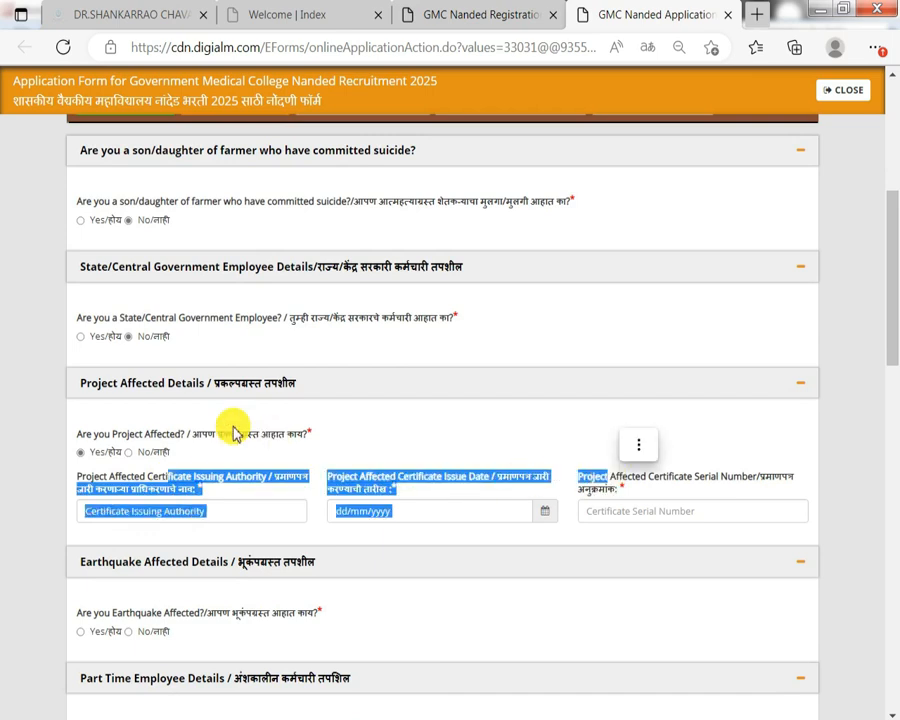
pyautogui.click(140, 453)
pyautogui.scroll(-1, 145, 461)
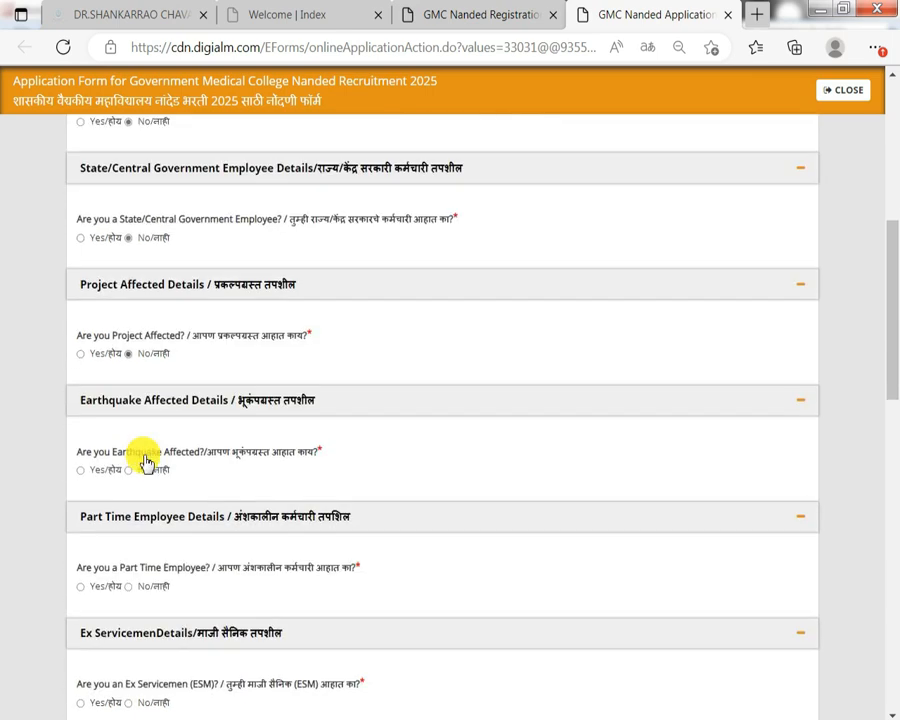
# Keep Earthquake Affected at No and mark Part Time Employee as Yes.
pyautogui.click(100, 471)
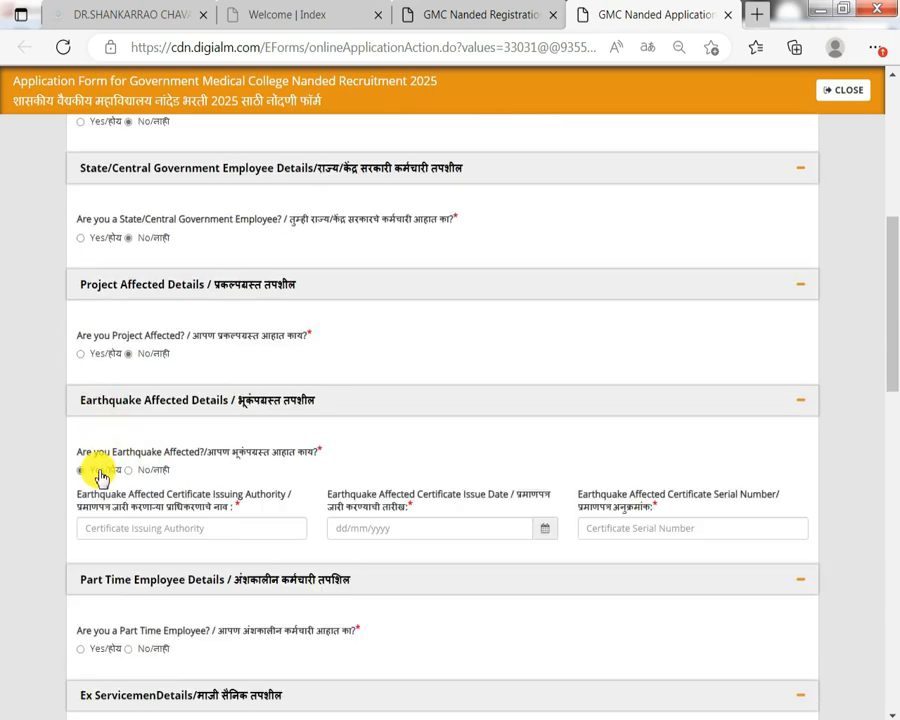
pyautogui.moveTo(129, 506); pyautogui.dragTo(628, 494)
pyautogui.click(140, 470)
pyautogui.scroll(-1, 143, 477)
pyautogui.scroll(-1, 143, 478)
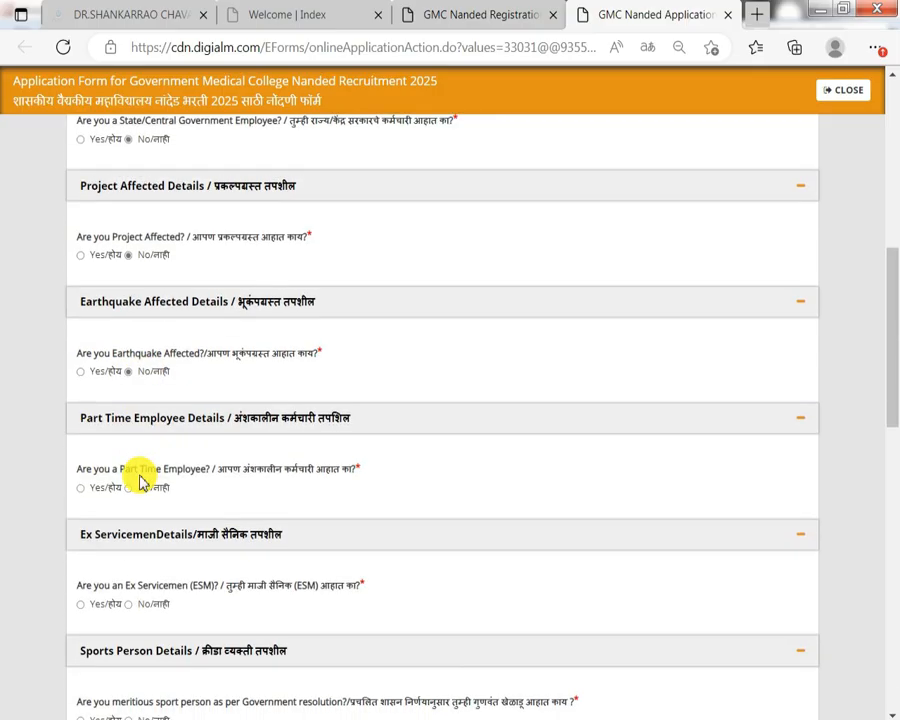
pyautogui.moveTo(95, 472); pyautogui.dragTo(540, 516)
pyautogui.click(107, 488)
# Answer No for Part Time Employee and Ex Servicemen.
pyautogui.scroll(-1, 575, 512)
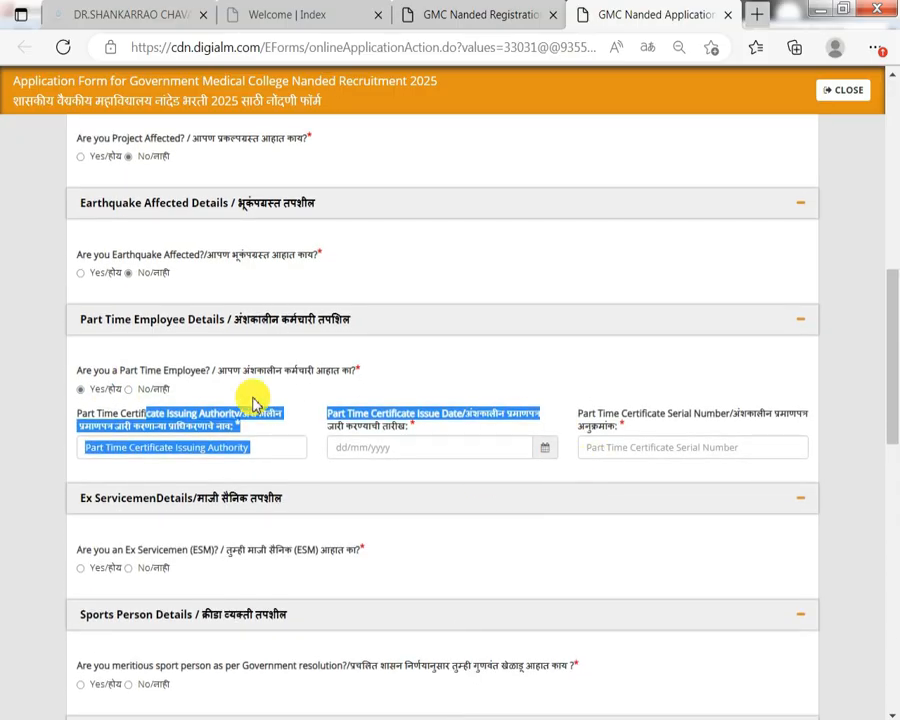
pyautogui.click(155, 391)
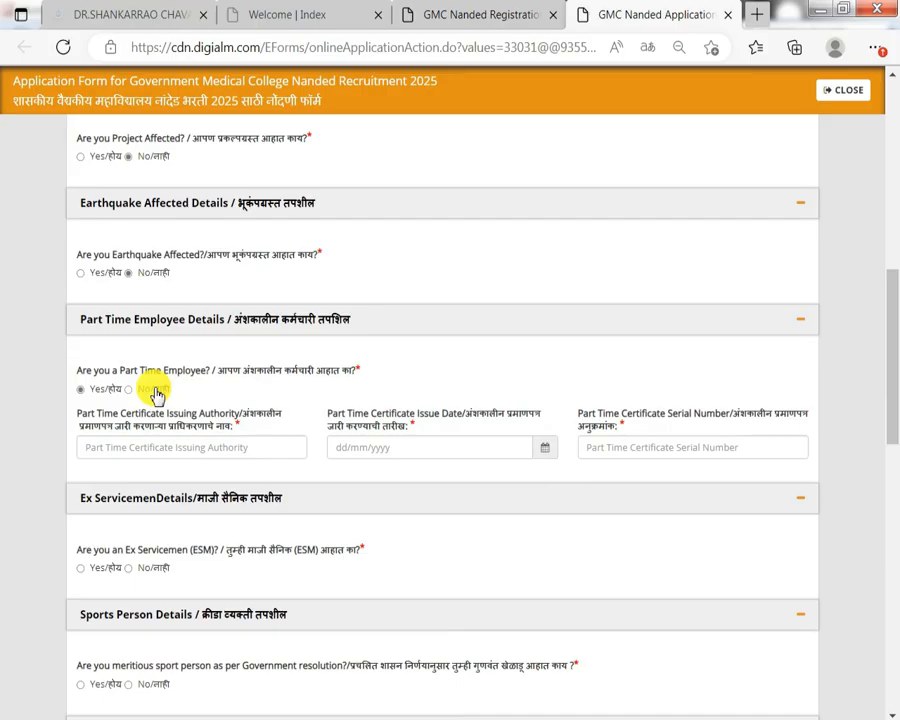
pyautogui.moveTo(105, 488); pyautogui.dragTo(146, 489)
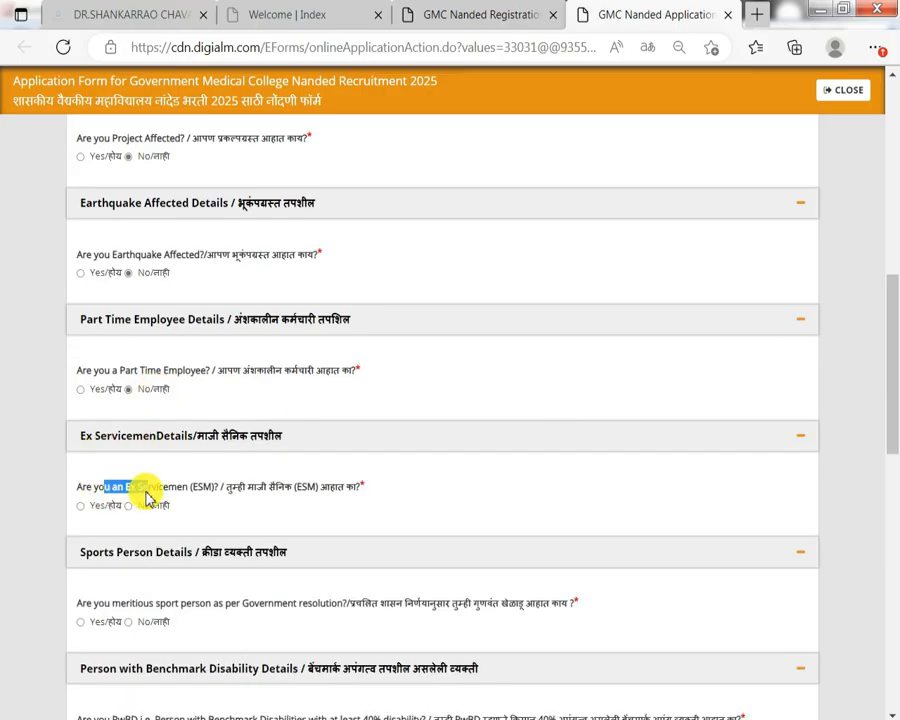
pyautogui.click(105, 507)
pyautogui.moveTo(130, 543); pyautogui.dragTo(522, 542)
pyautogui.moveTo(671, 543); pyautogui.dragTo(710, 543)
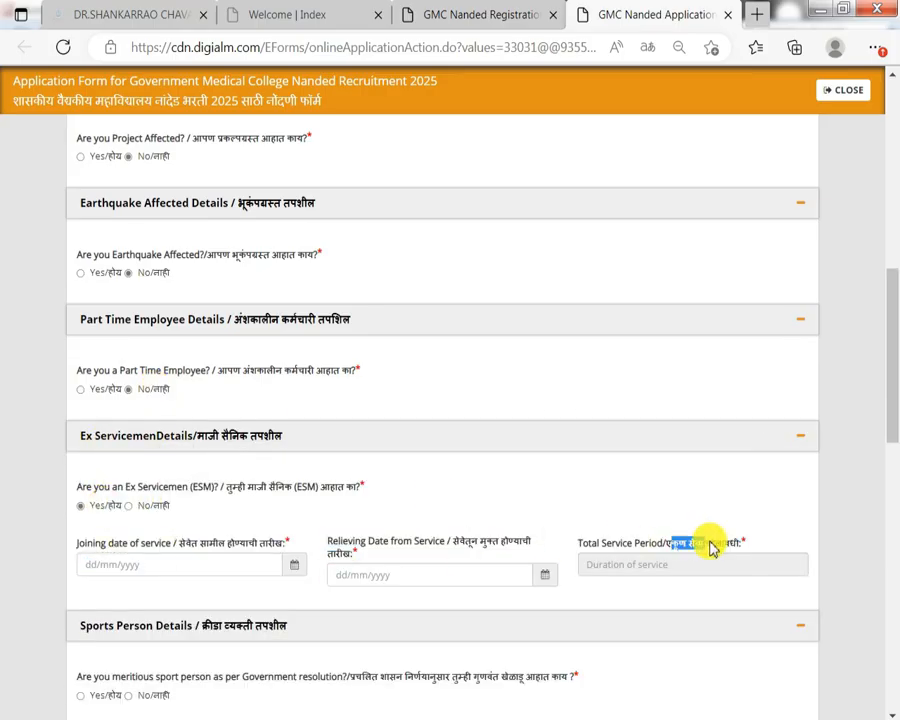
pyautogui.click(147, 507)
pyautogui.scroll(-1, 147, 507)
pyautogui.moveTo(98, 503); pyautogui.dragTo(148, 503)
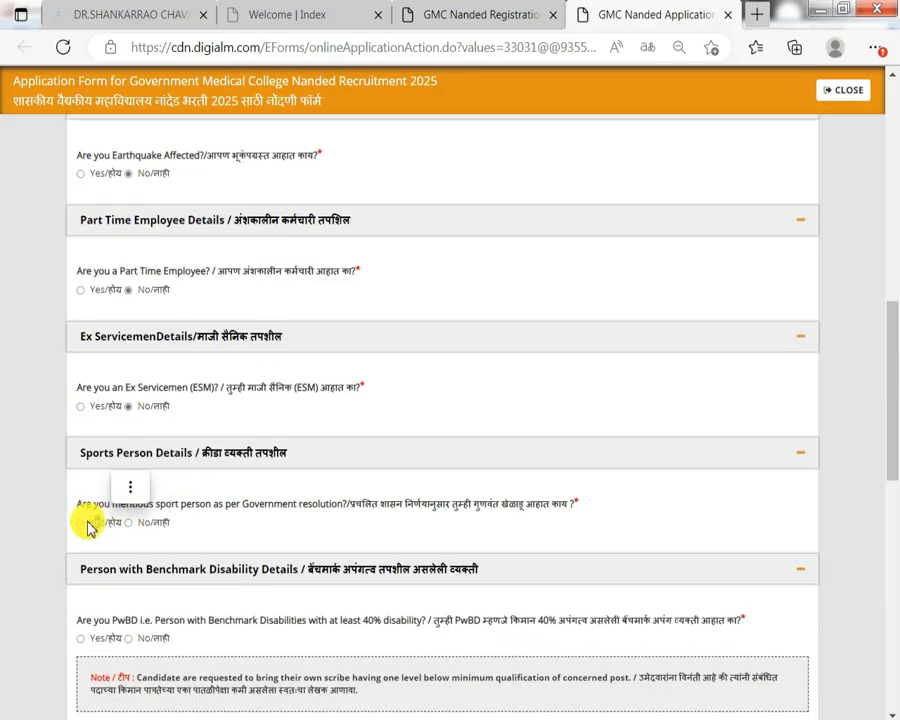
# Mark Sports Person as Yes and check the achievement level and tournament category lists.
pyautogui.click(90, 527)
pyautogui.scroll(-1, 110, 545)
pyautogui.moveTo(104, 451); pyautogui.dragTo(162, 458)
pyautogui.click(155, 472)
pyautogui.click(155, 473)
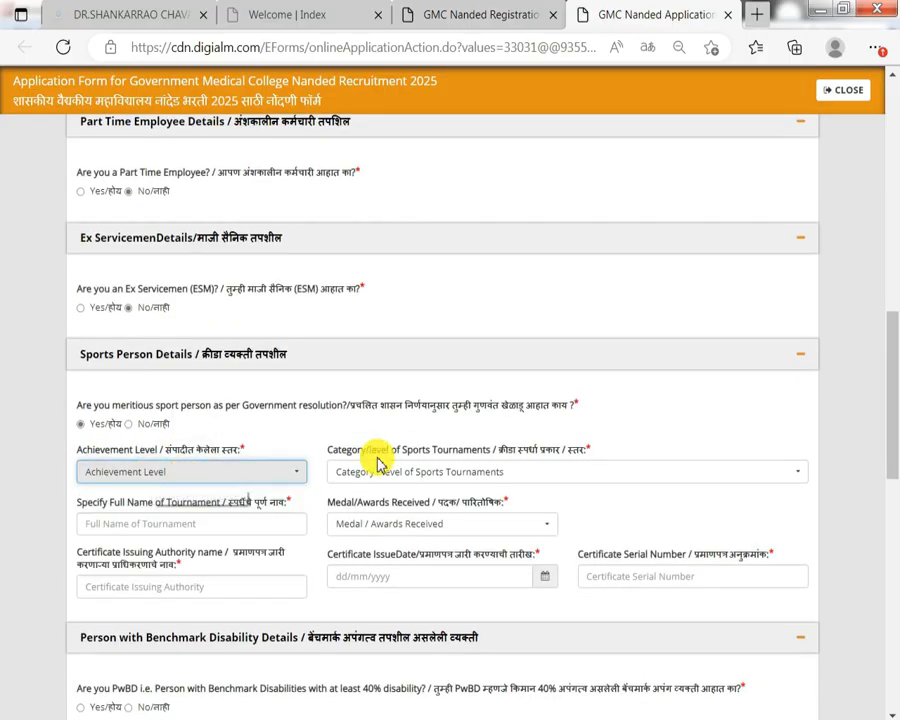
pyautogui.click(386, 474)
pyautogui.click(386, 474)
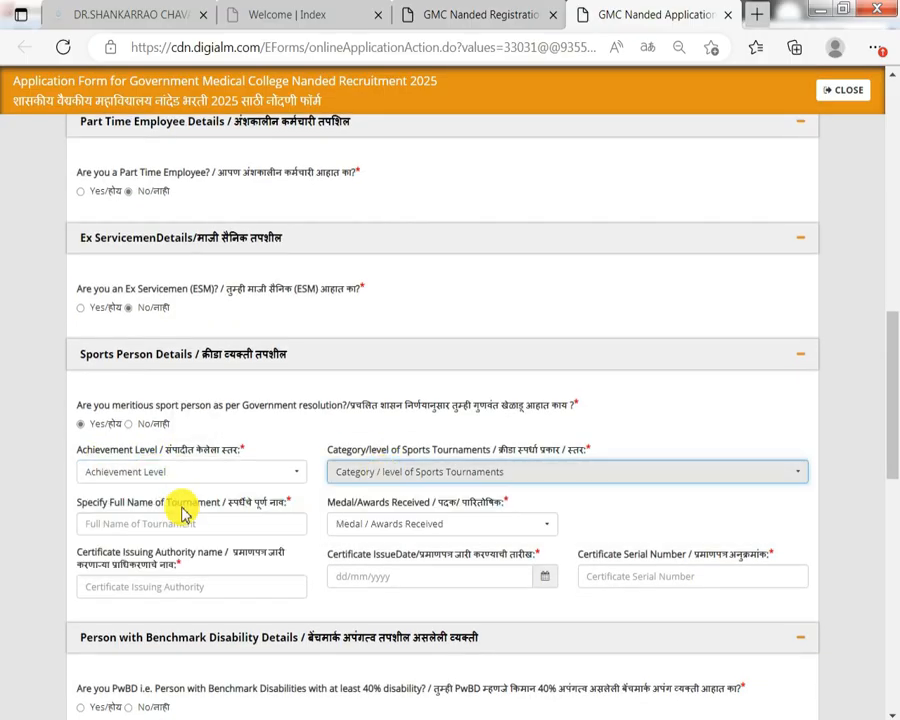
pyautogui.click(445, 476)
pyautogui.click(445, 474)
# Inspect the tournament name, medal or award, and certificate detail fields.
pyautogui.click(133, 532)
pyautogui.moveTo(291, 504); pyautogui.dragTo(200, 503)
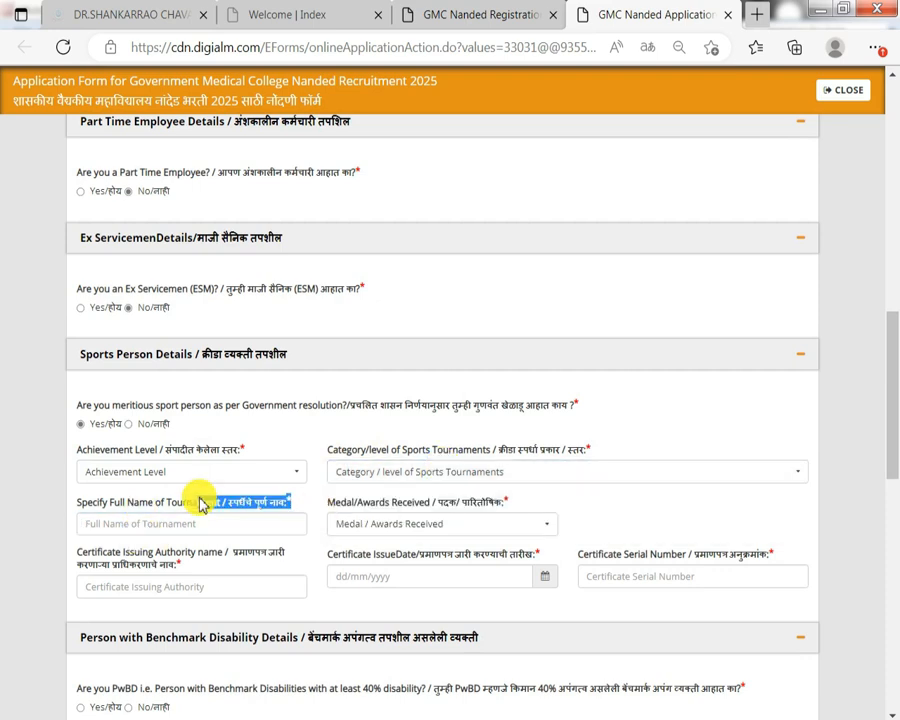
pyautogui.click(368, 520)
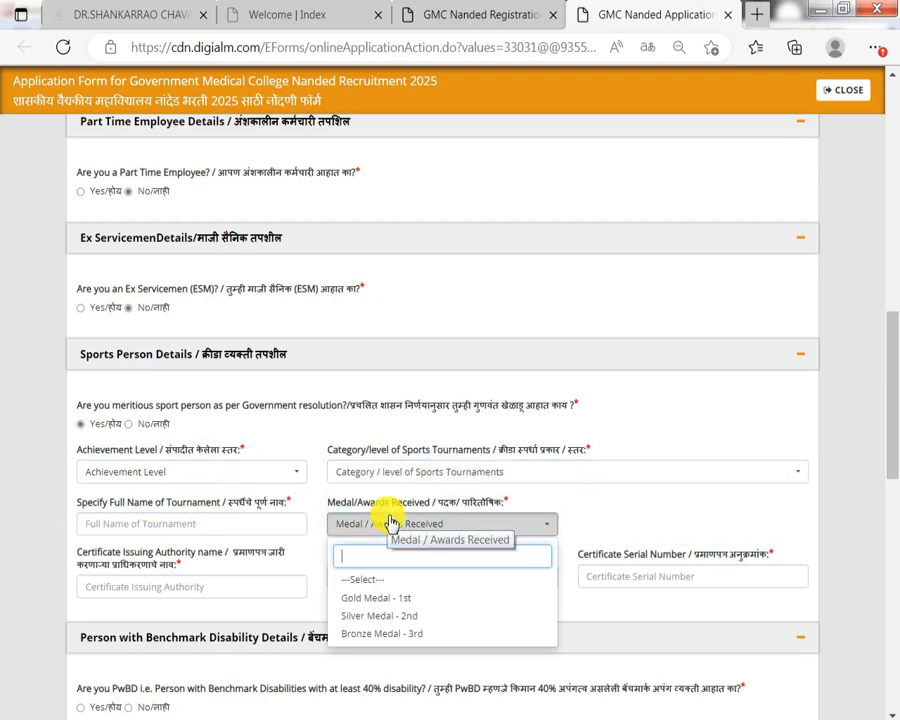
pyautogui.click(390, 522)
pyautogui.moveTo(137, 565); pyautogui.dragTo(207, 561)
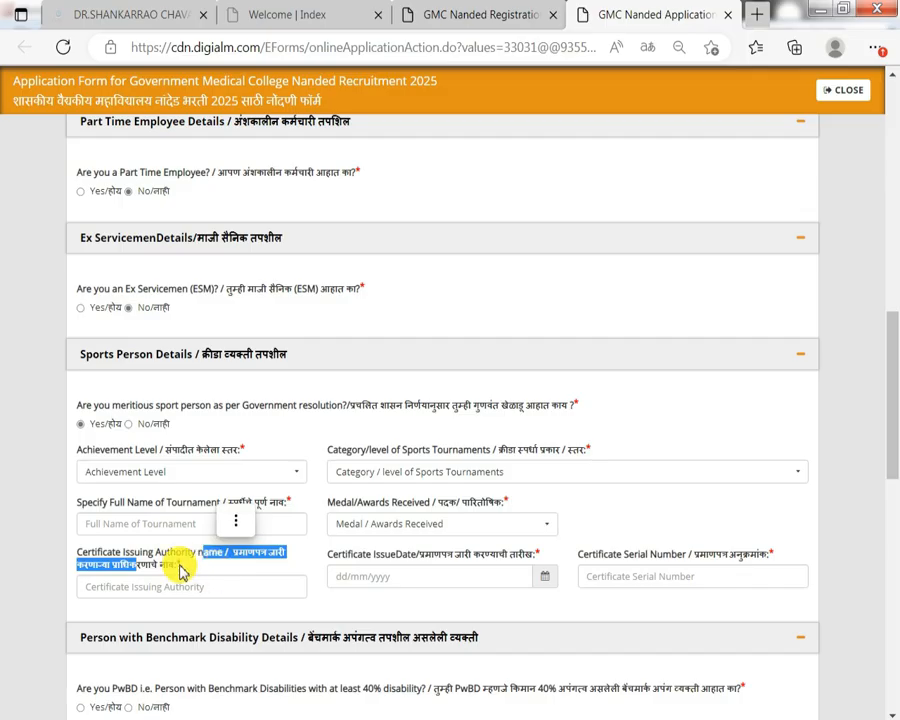
pyautogui.click(492, 557)
pyautogui.moveTo(650, 554); pyautogui.dragTo(727, 558)
pyautogui.scroll(-1, 727, 558)
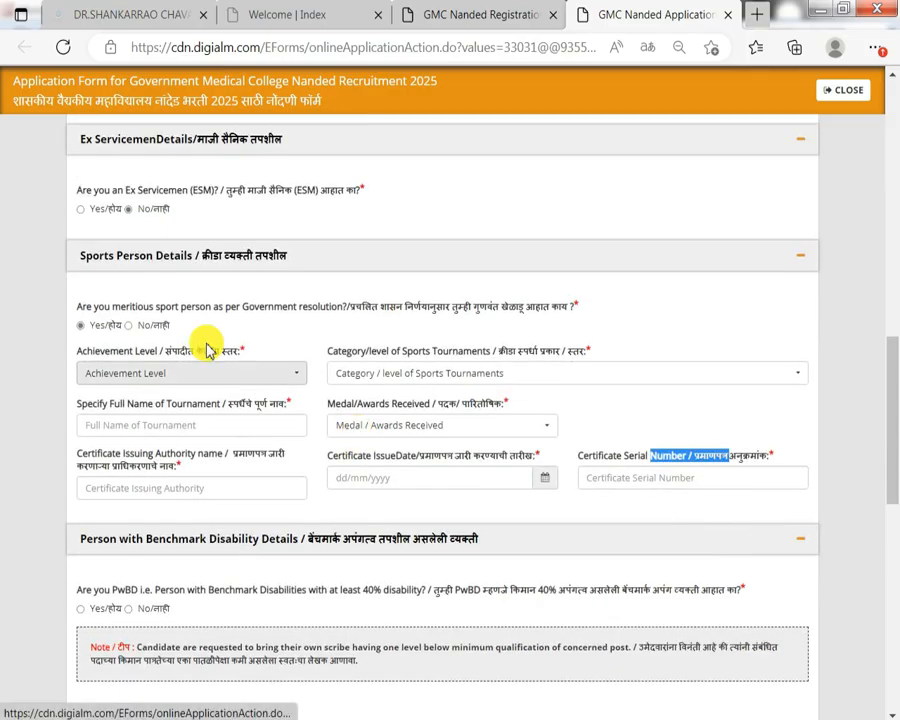
# Answer No to Sports Person and, after reviewing its fields, to PwBD disability.
pyautogui.click(137, 329)
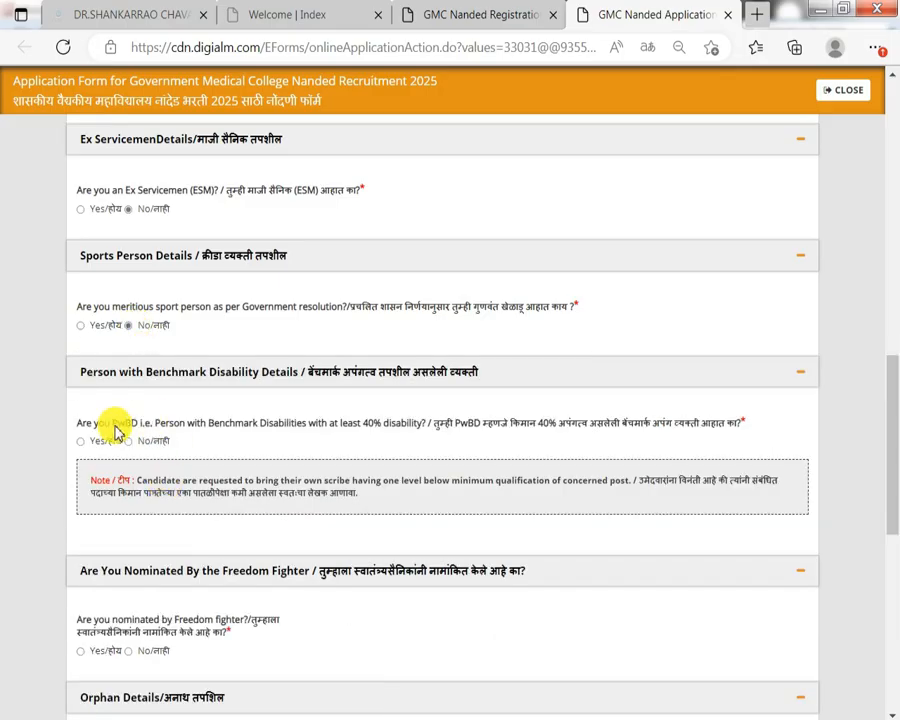
pyautogui.moveTo(117, 426); pyautogui.dragTo(104, 444)
pyautogui.click(97, 447)
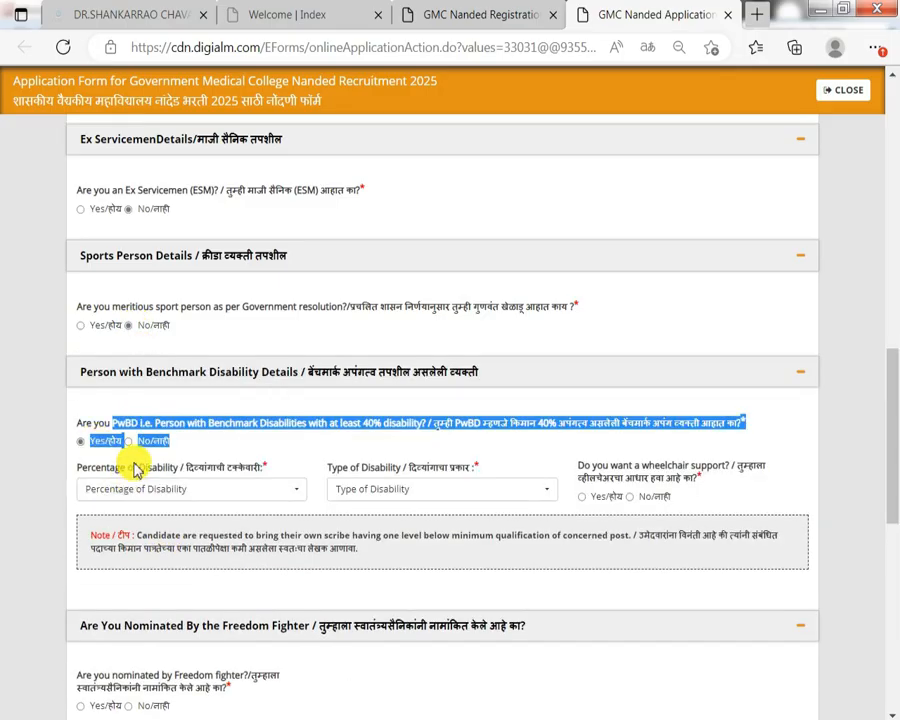
pyautogui.click(155, 490)
pyautogui.click(424, 488)
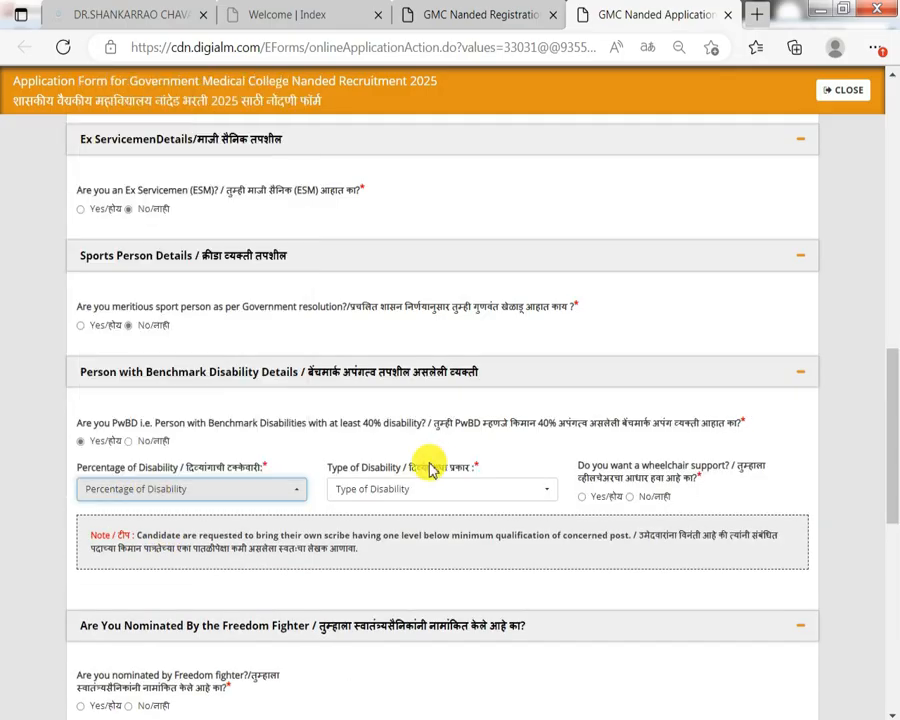
pyautogui.click(426, 494)
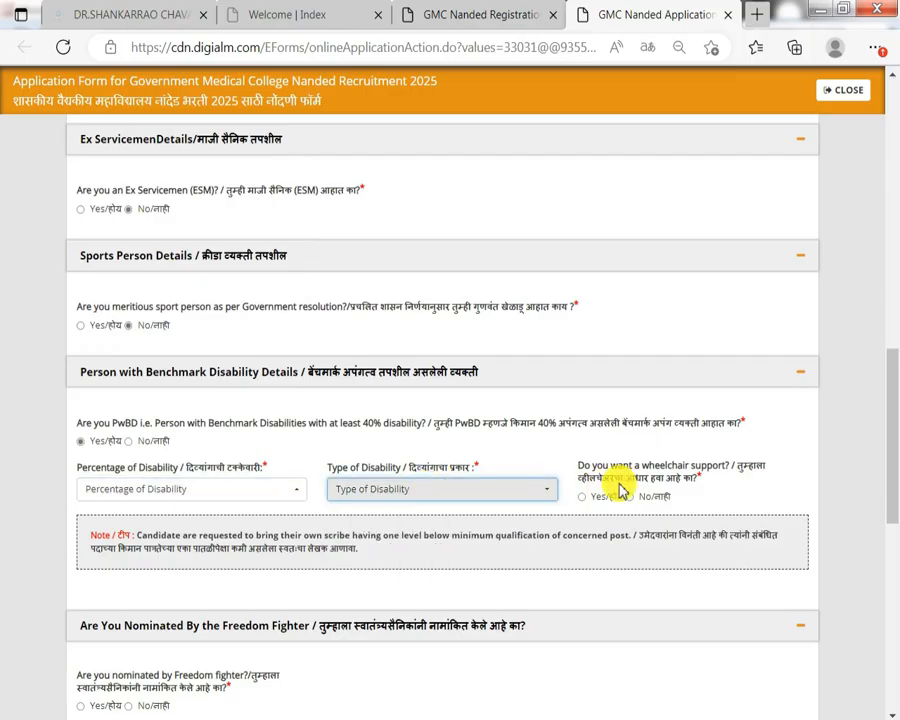
pyautogui.moveTo(583, 484); pyautogui.dragTo(648, 482)
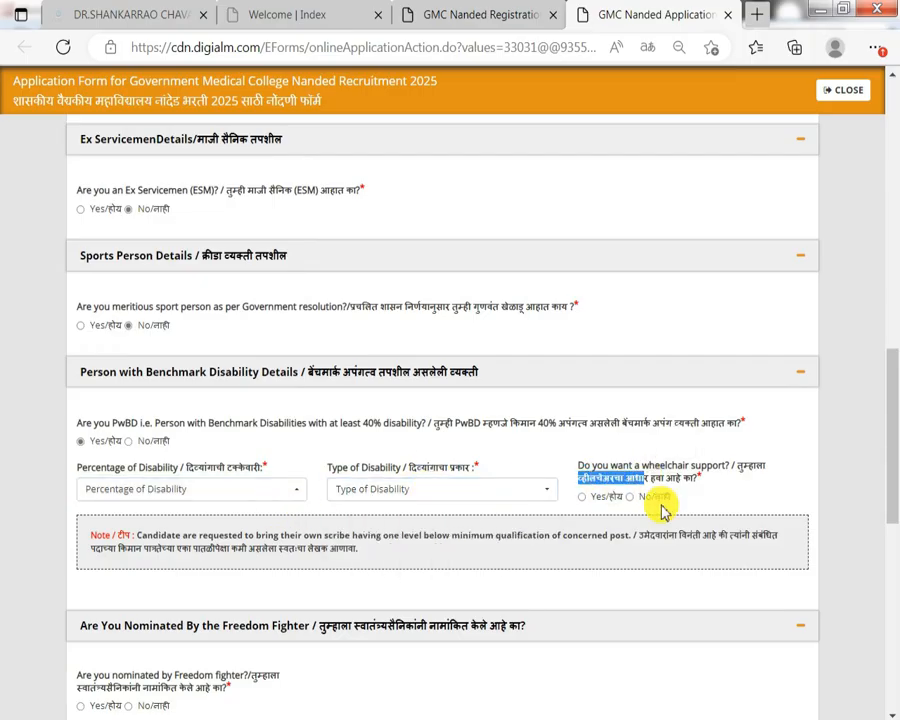
pyautogui.click(650, 497)
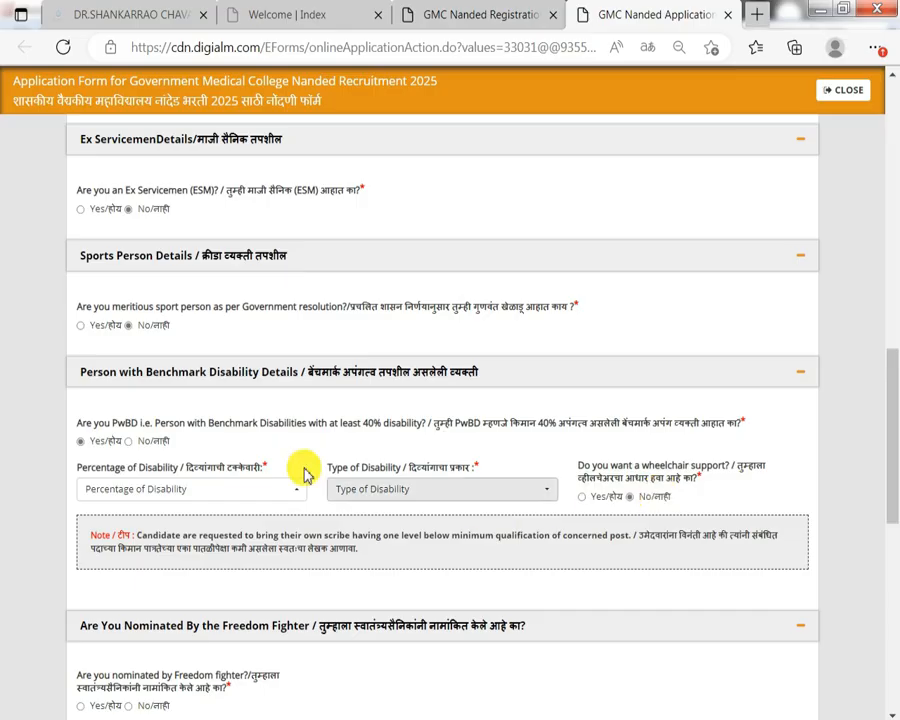
pyautogui.click(145, 450)
pyautogui.scroll(-2, 145, 450)
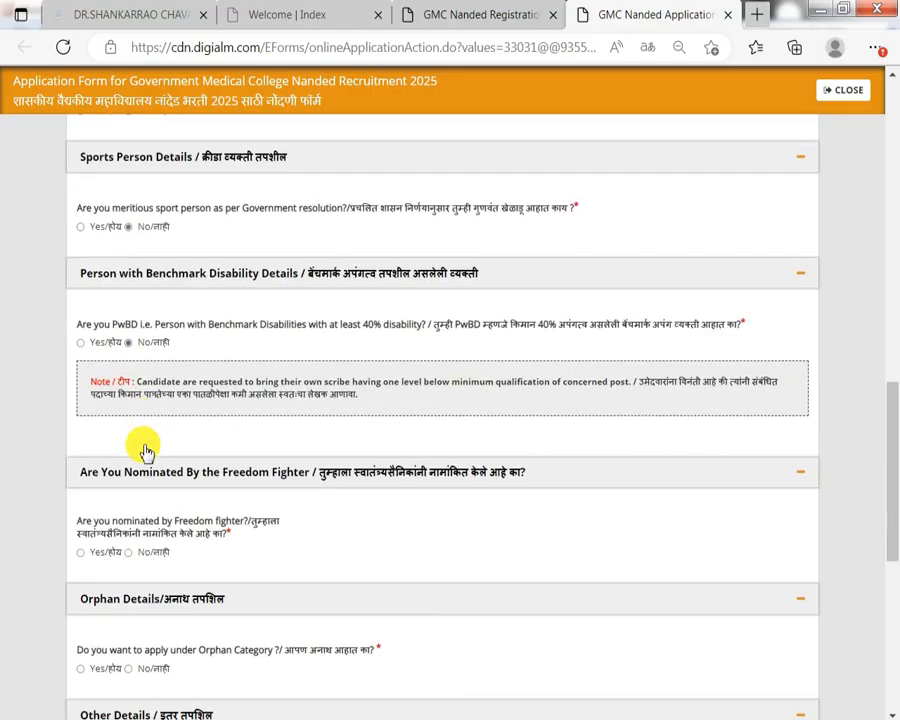
# Answer No to the Freedom Fighter nomination and Orphan category questions.
pyautogui.click(89, 556)
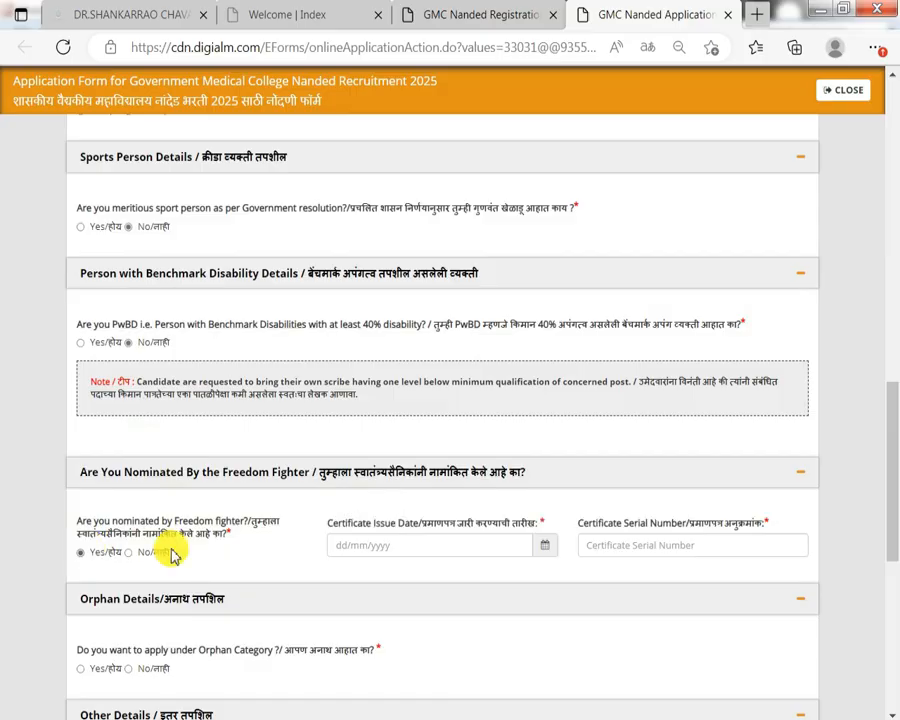
pyautogui.moveTo(430, 524); pyautogui.dragTo(327, 523)
pyautogui.click(146, 556)
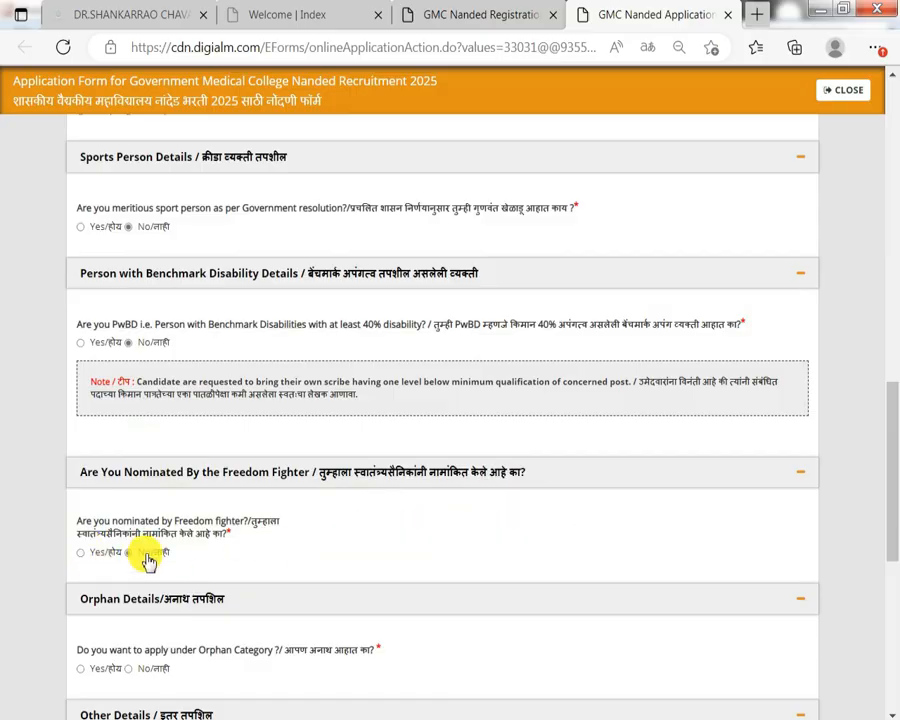
pyautogui.scroll(-1, 144, 546)
pyautogui.moveTo(145, 551); pyautogui.dragTo(207, 556)
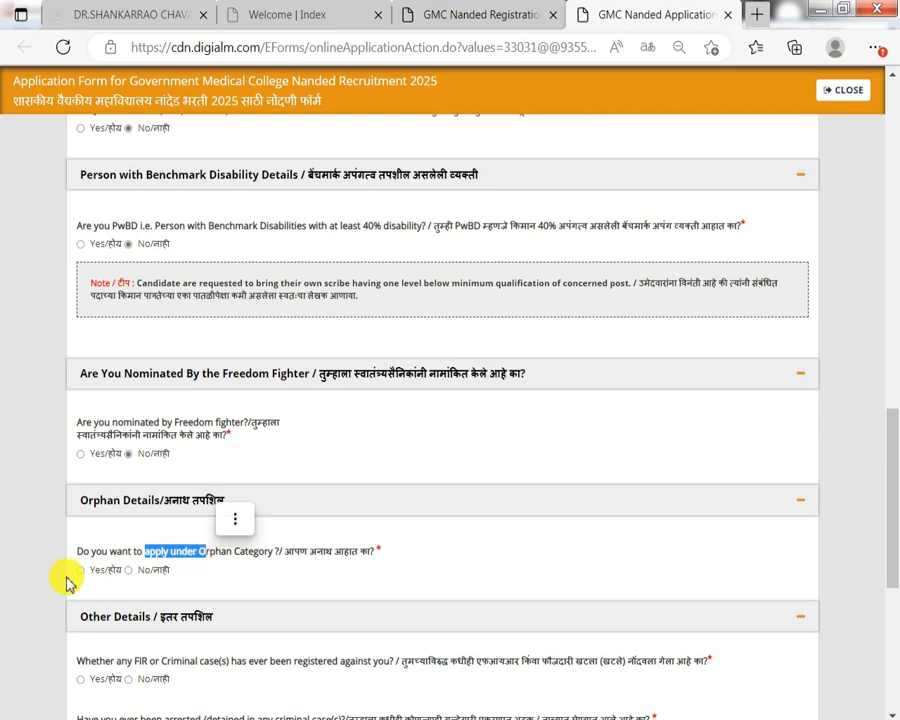
pyautogui.click(86, 568)
pyautogui.click(134, 620)
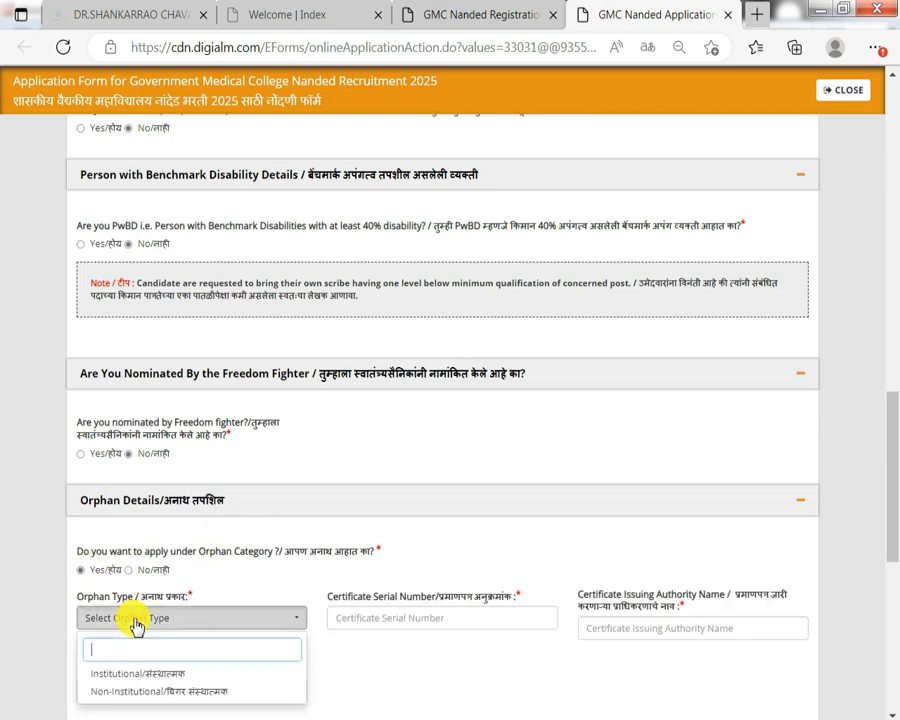
pyautogui.moveTo(405, 596); pyautogui.dragTo(606, 596)
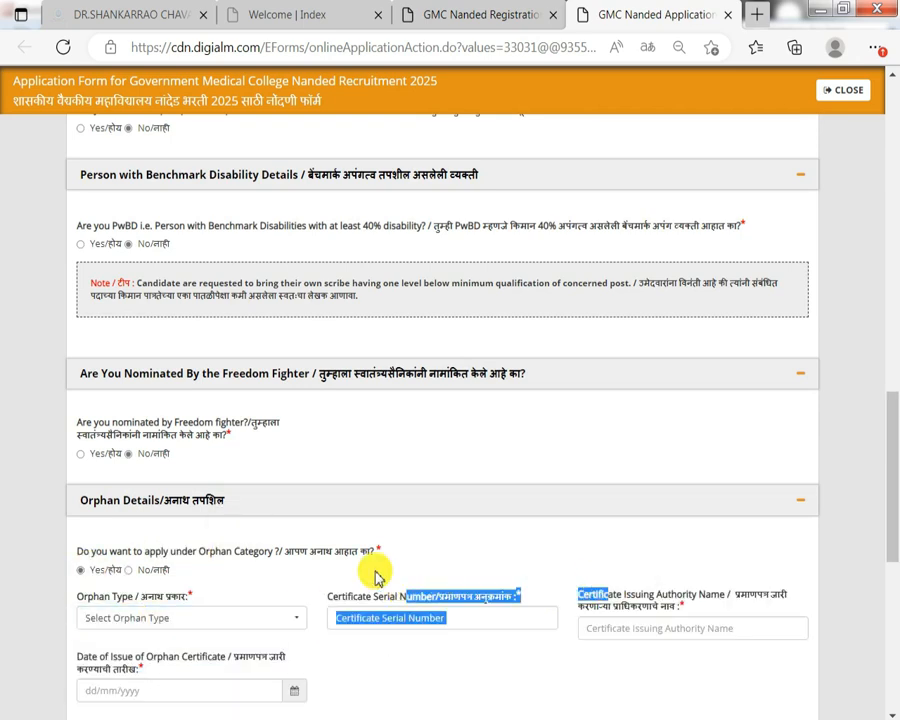
pyautogui.click(154, 573)
pyautogui.scroll(-1, 154, 576)
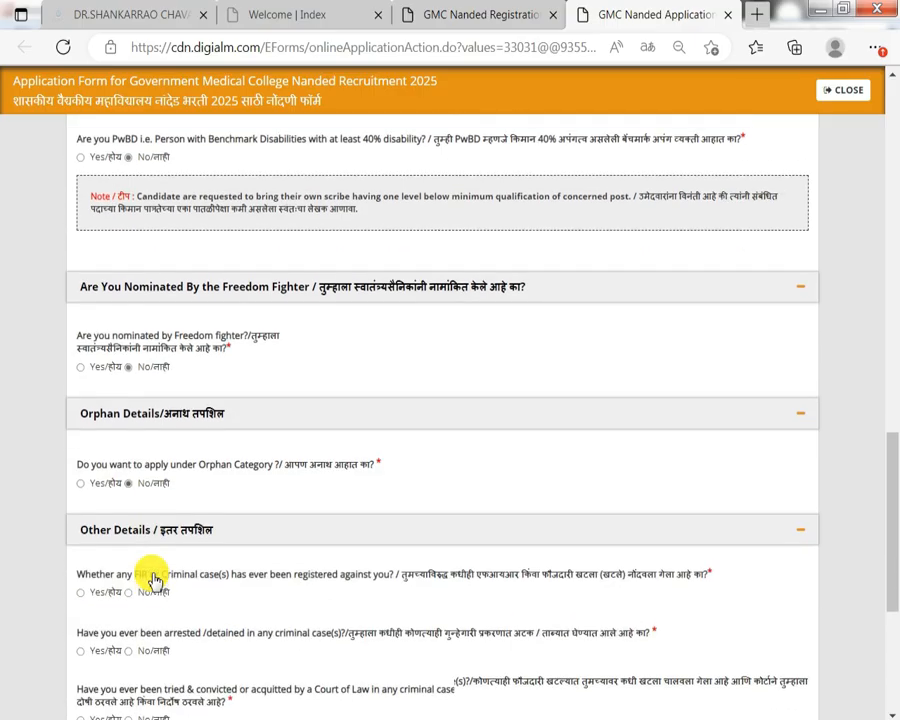
pyautogui.scroll(-1, 167, 532)
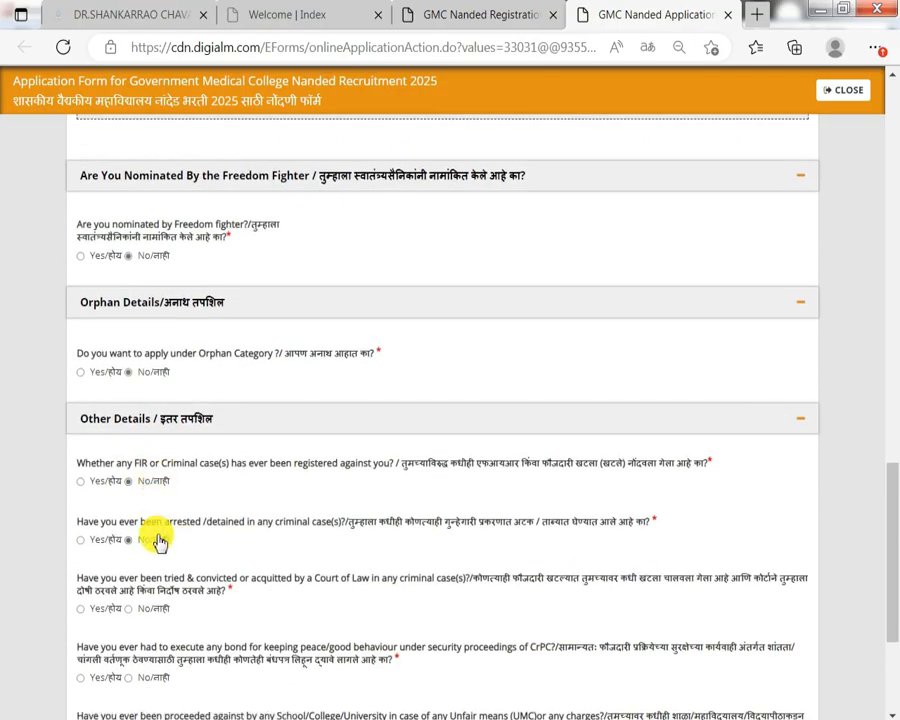
# Answer No to the conviction, peace bond, UMC, criminal proceedings and departmental enquiry questions.
pyautogui.click(161, 606)
pyautogui.scroll(-1, 158, 598)
pyautogui.click(154, 577)
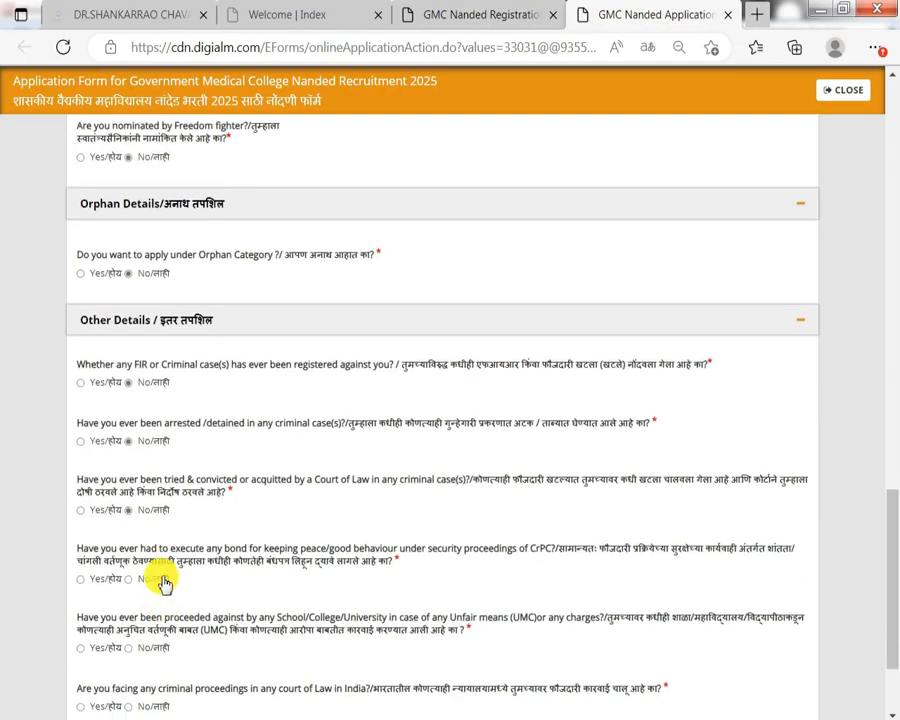
pyautogui.scroll(-1, 154, 577)
pyautogui.click(130, 549)
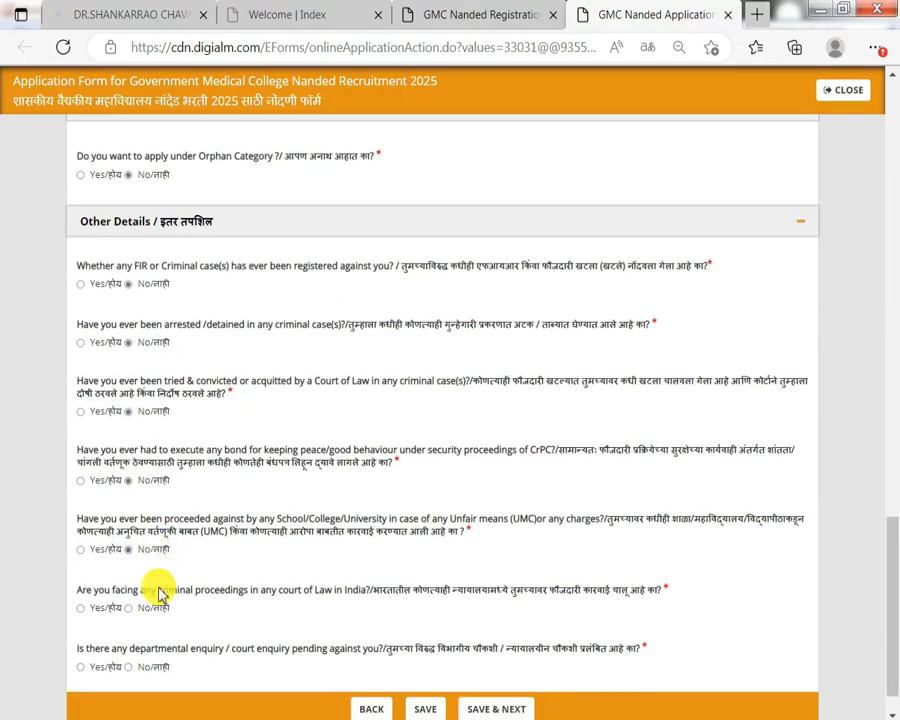
pyautogui.click(130, 608)
pyautogui.click(152, 670)
pyautogui.scroll(-1, 214, 350)
# Save the Additional Details and continue to Communication Details.
pyautogui.click(428, 663)
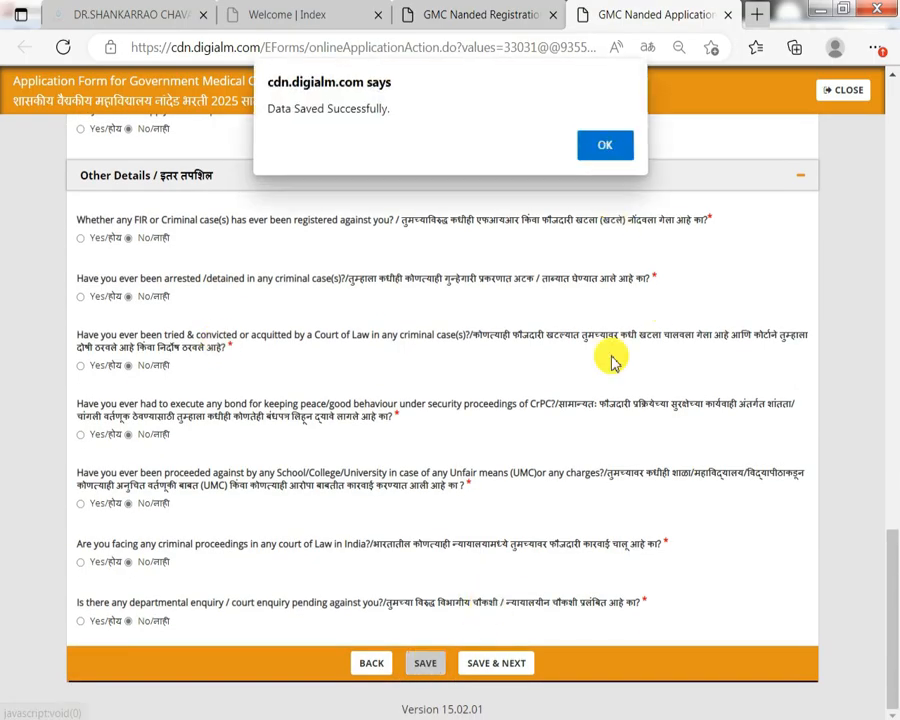
pyautogui.press('Return')
pyautogui.click(537, 661)
# Set correspondence country India, state Maharashtra, district Sangli, then save and continue.
pyautogui.click(138, 230)
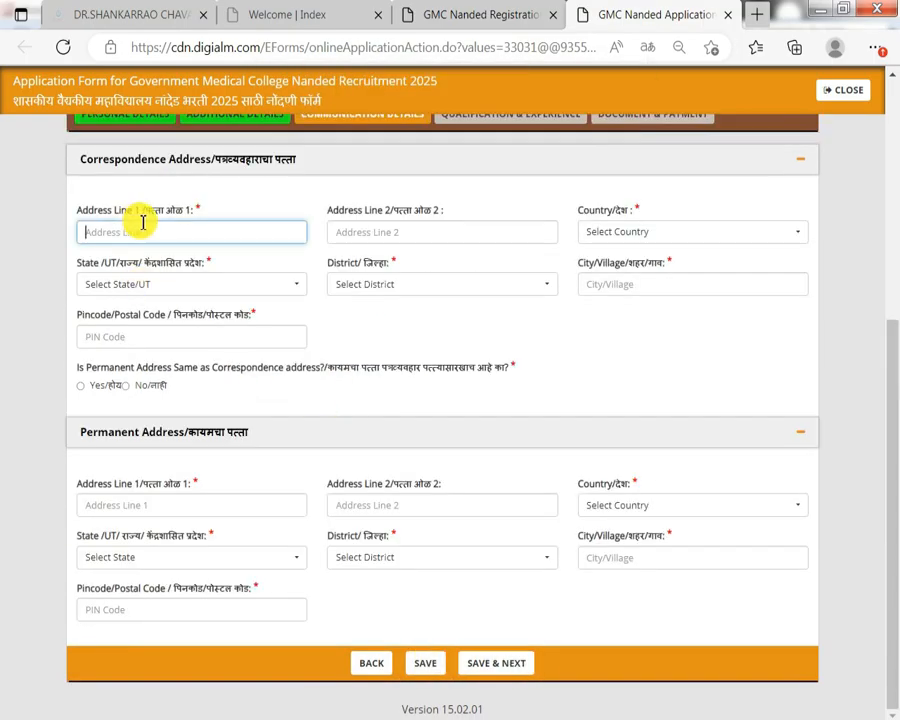
pyautogui.moveTo(378, 213); pyautogui.dragTo(456, 224)
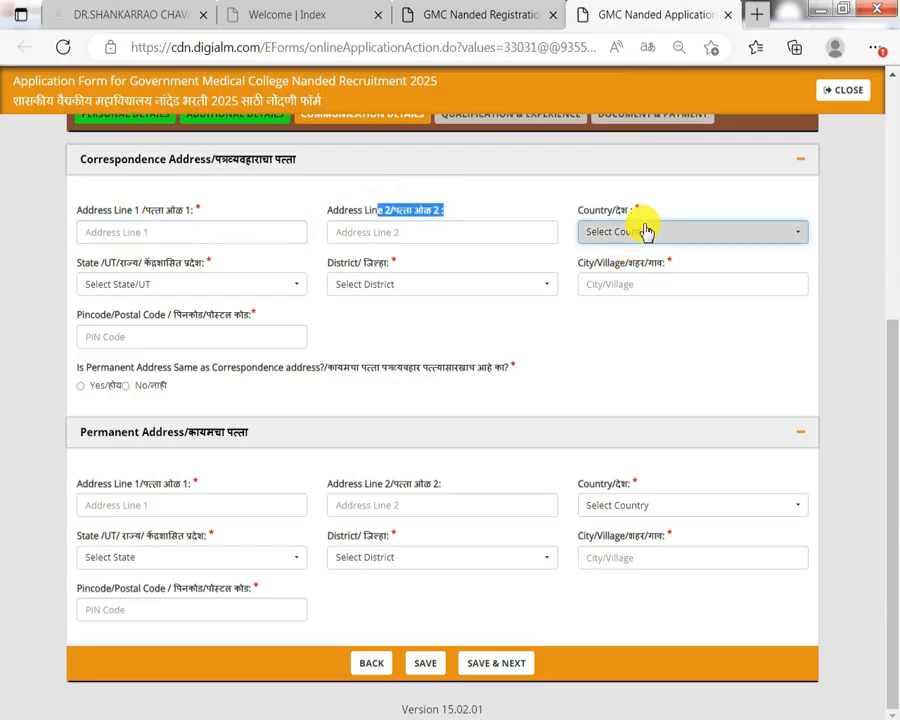
pyautogui.click(646, 232)
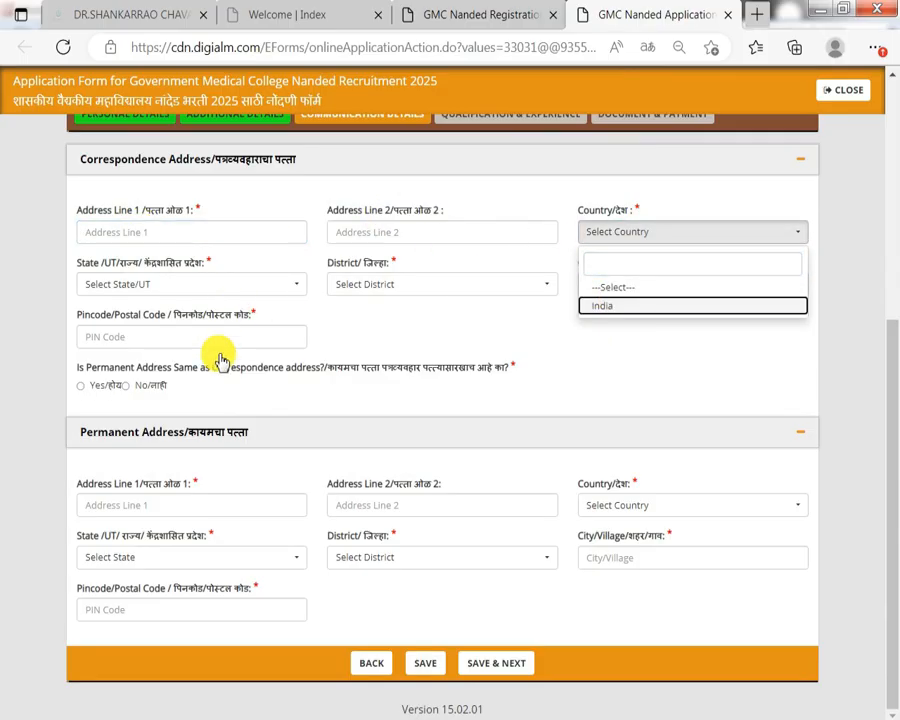
pyautogui.click(202, 287)
pyautogui.click(198, 286)
pyautogui.scroll(-3, 176, 450)
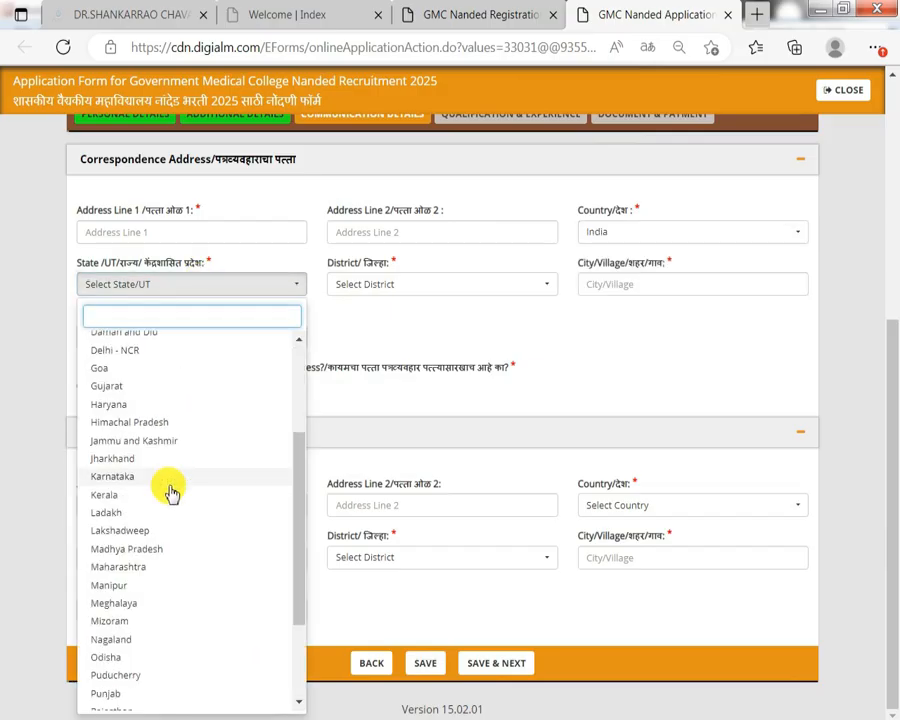
pyautogui.click(423, 290)
pyautogui.scroll(-5, 436, 508)
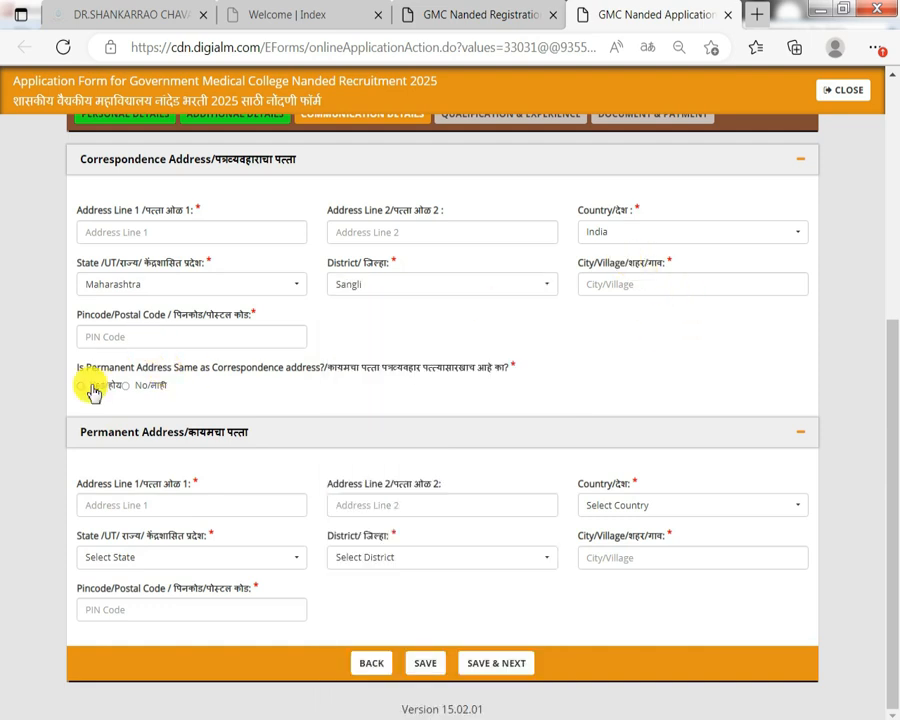
pyautogui.click(492, 655)
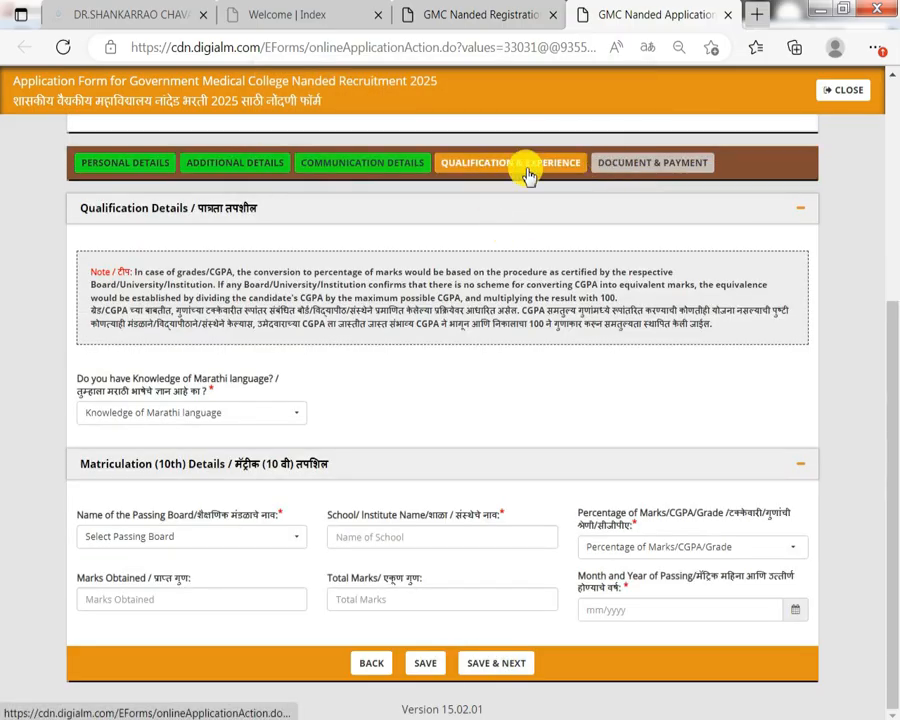
# Answer Yes to the Marathi language knowledge question.
pyautogui.moveTo(158, 311); pyautogui.dragTo(300, 305)
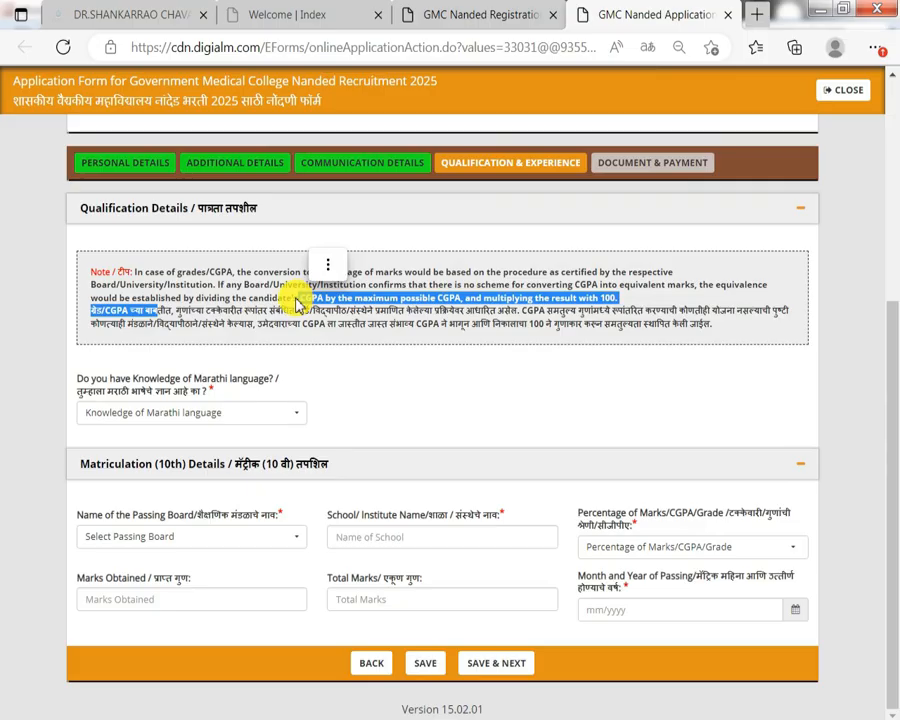
pyautogui.click(225, 310)
pyautogui.moveTo(97, 391); pyautogui.dragTo(144, 383)
pyautogui.click(175, 423)
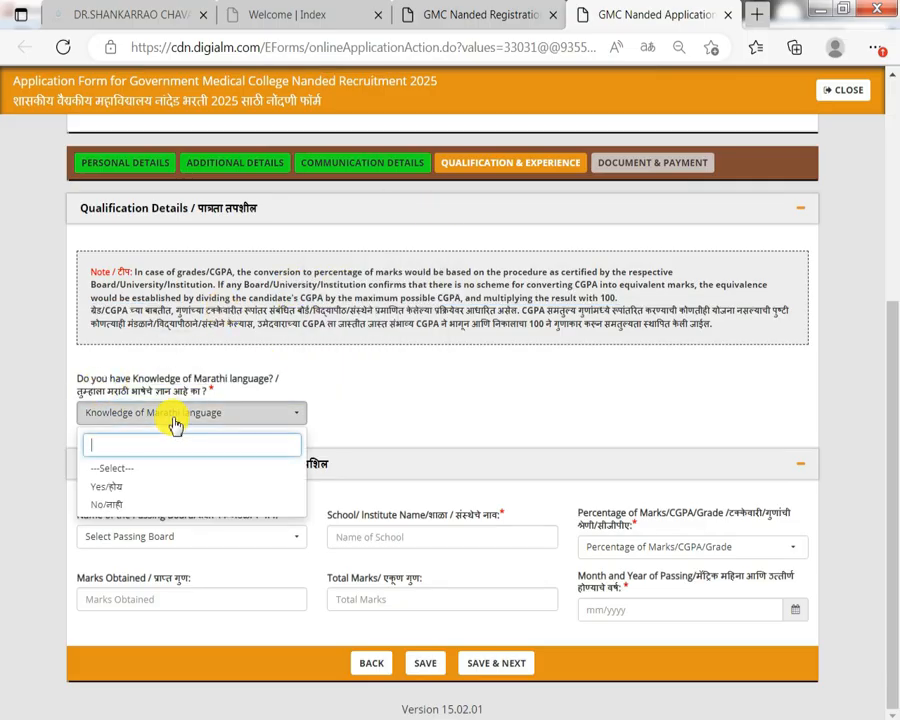
pyautogui.click(140, 487)
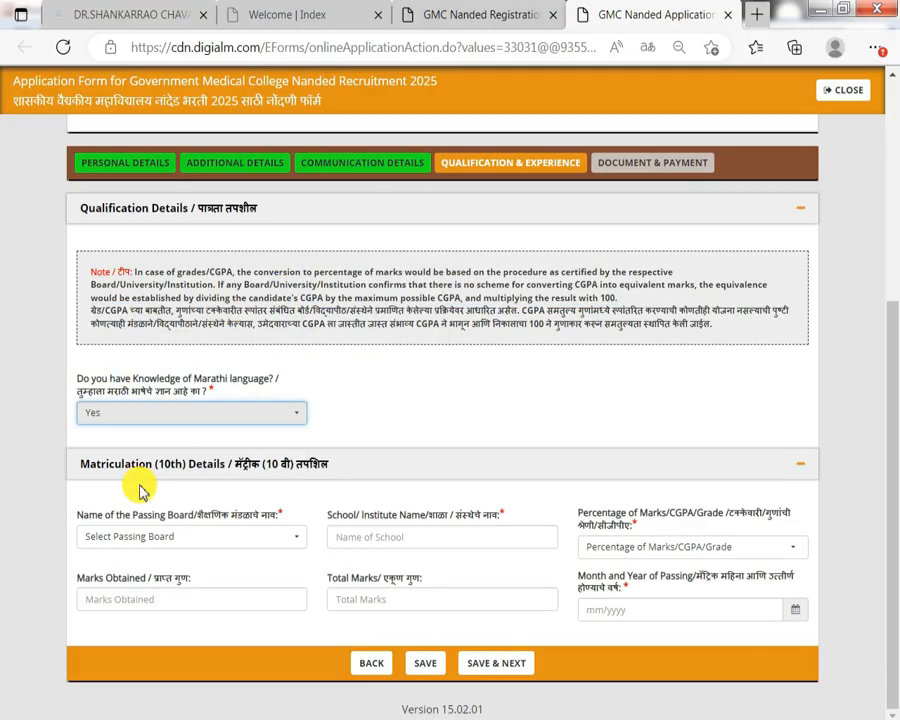
# Set the 10th passing board to Maharashtra State Board and marks type to Percentage.
pyautogui.click(175, 540)
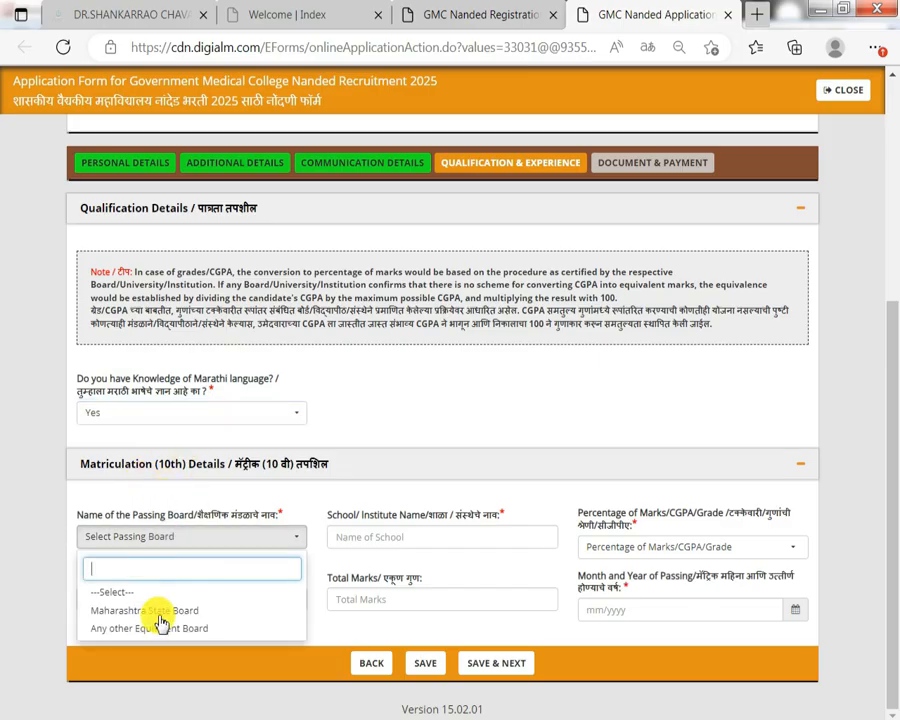
pyautogui.click(160, 612)
pyautogui.click(464, 539)
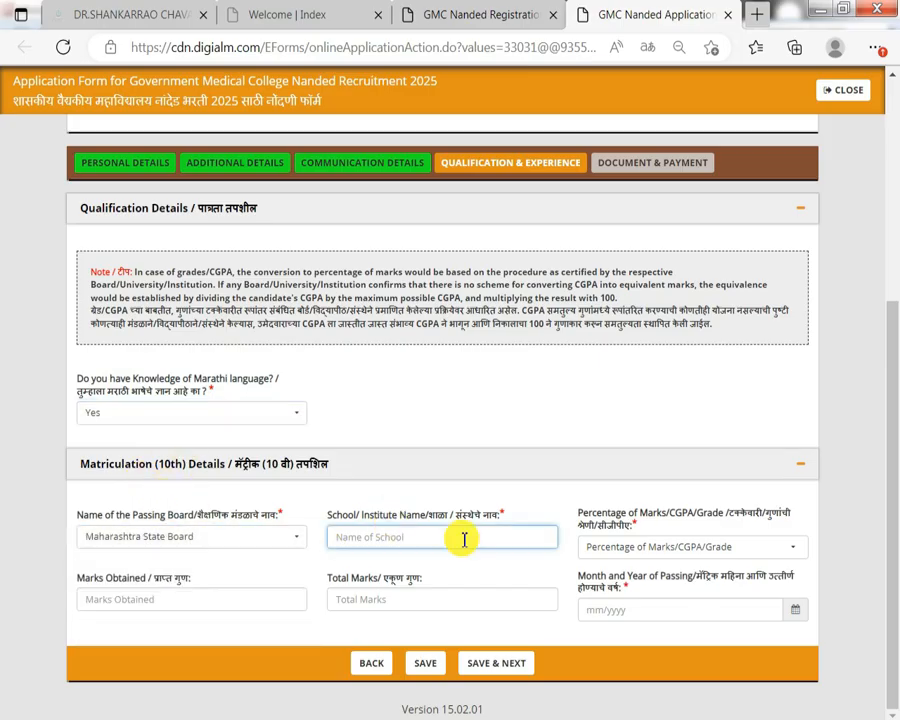
pyautogui.click(665, 546)
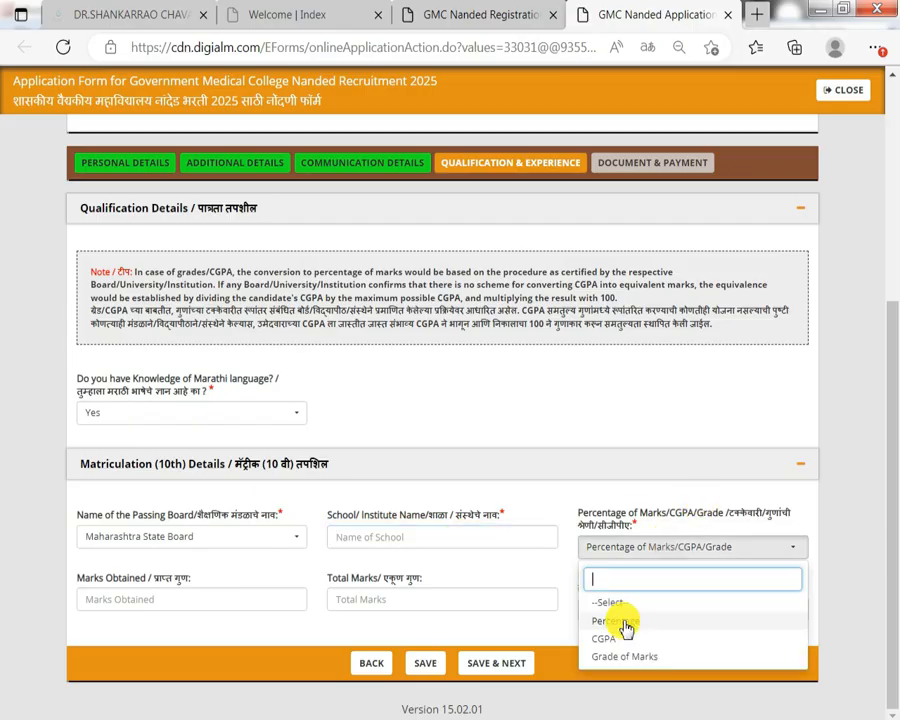
pyautogui.click(626, 626)
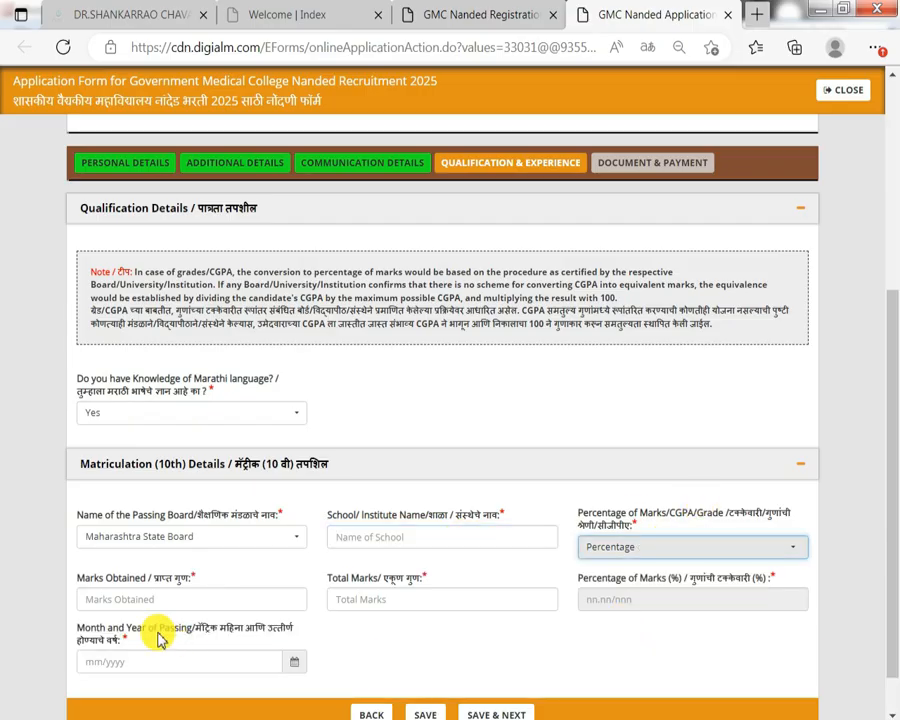
pyautogui.click(203, 598)
pyautogui.click(404, 598)
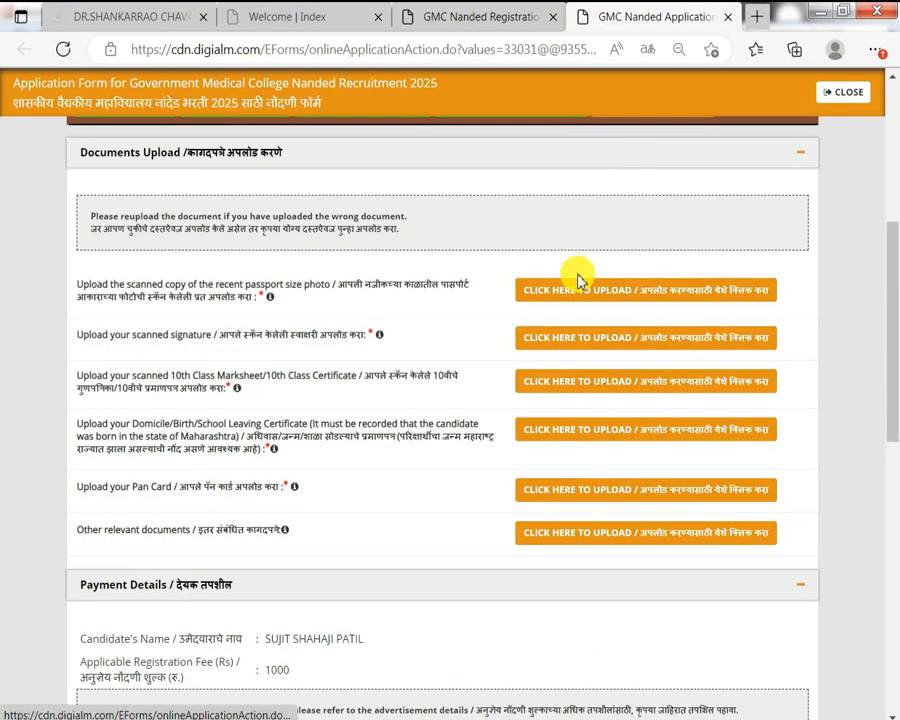
pyautogui.scroll(3, 558, 317)
pyautogui.scroll(-1, 558, 317)
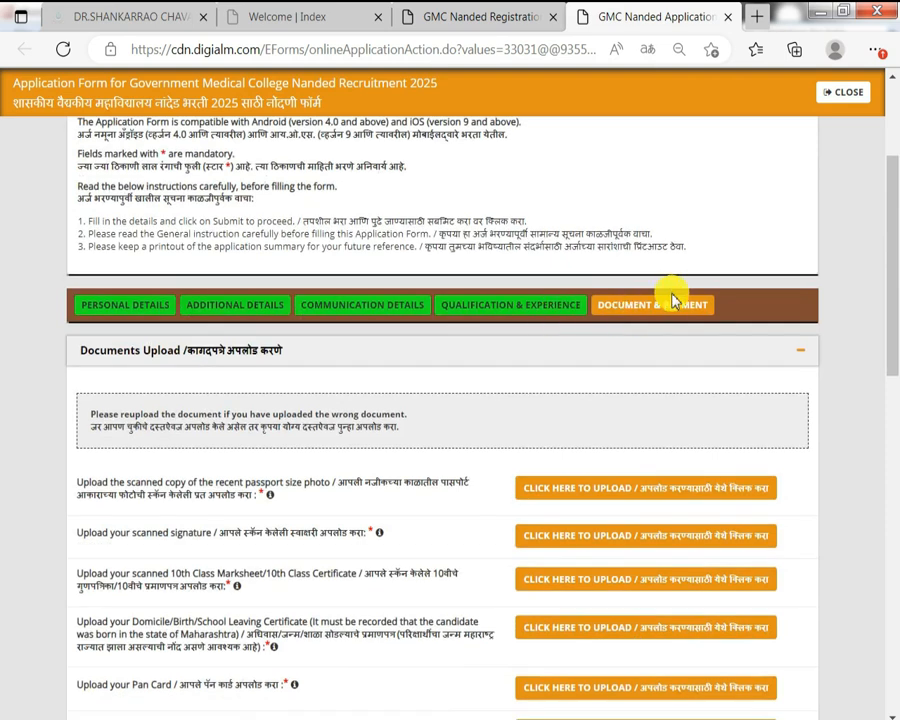
pyautogui.scroll(-1, 185, 498)
pyautogui.moveTo(103, 382); pyautogui.dragTo(195, 398)
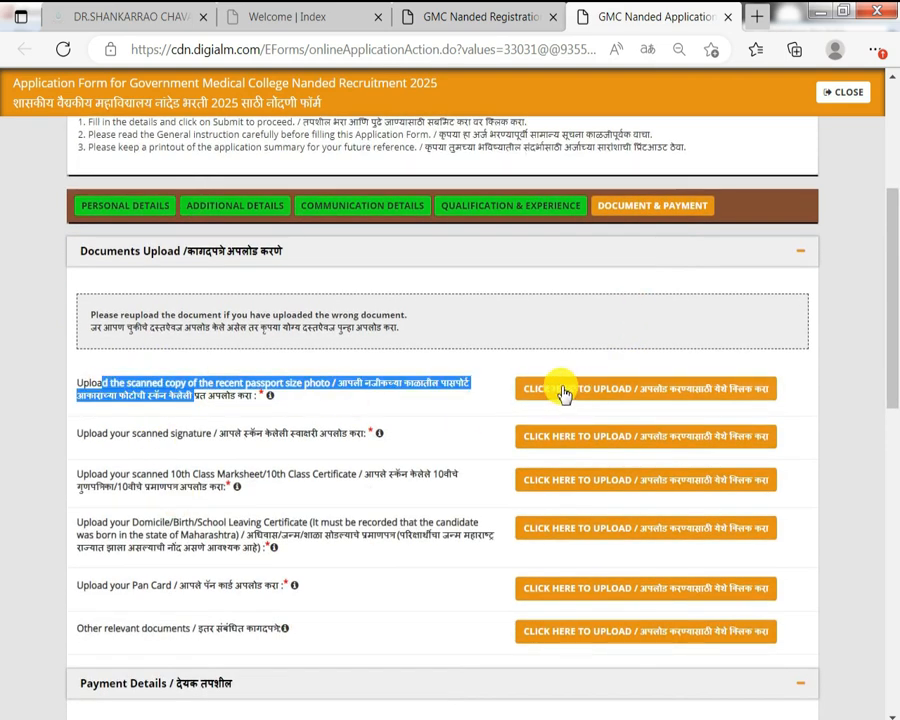
pyautogui.click(426, 398)
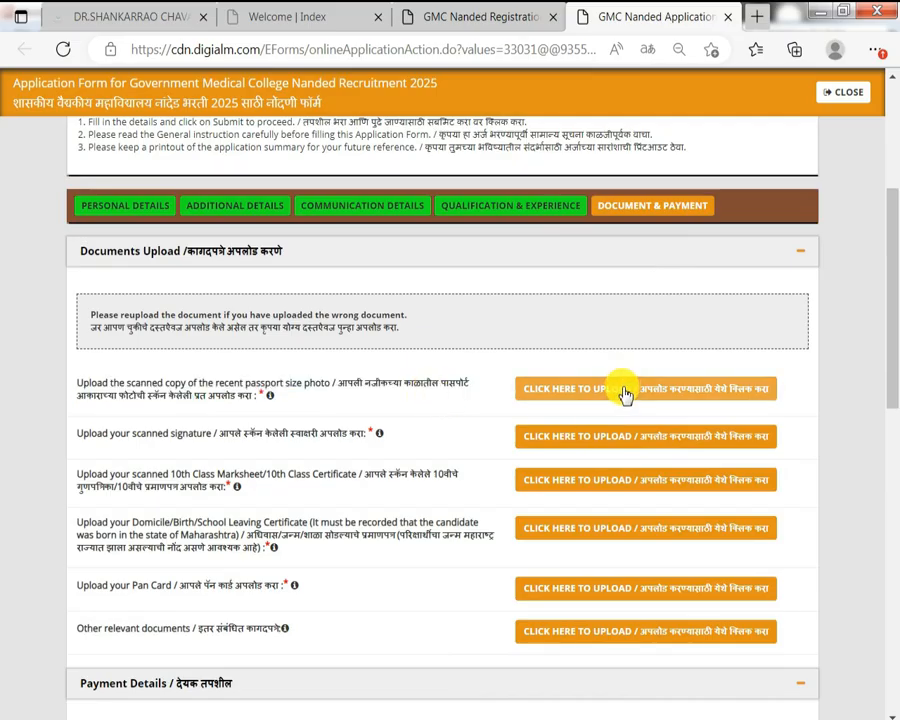
pyautogui.click(551, 396)
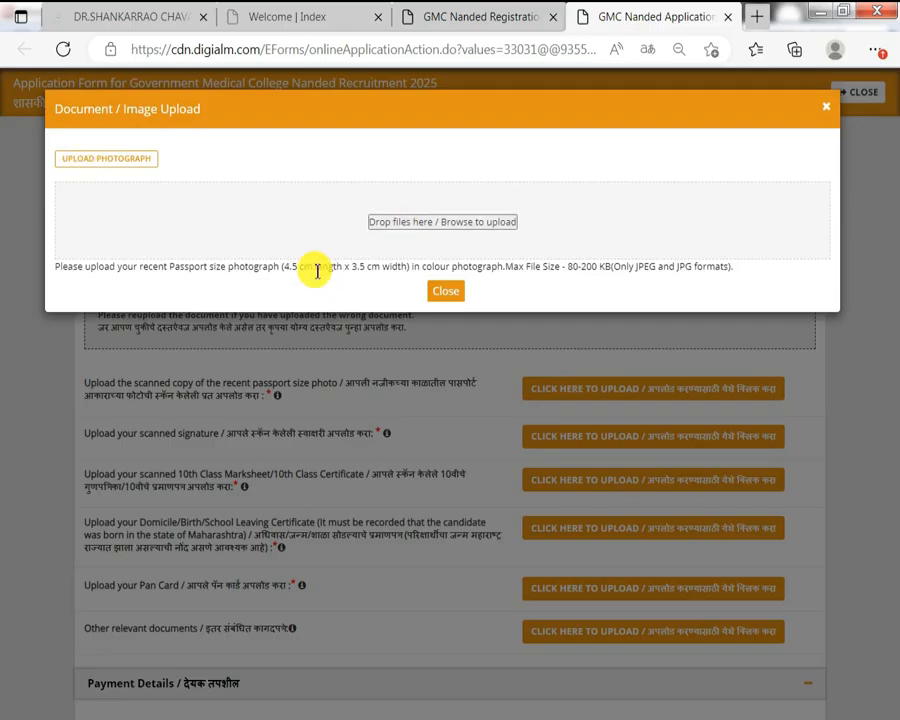
pyautogui.moveTo(254, 267); pyautogui.dragTo(365, 270)
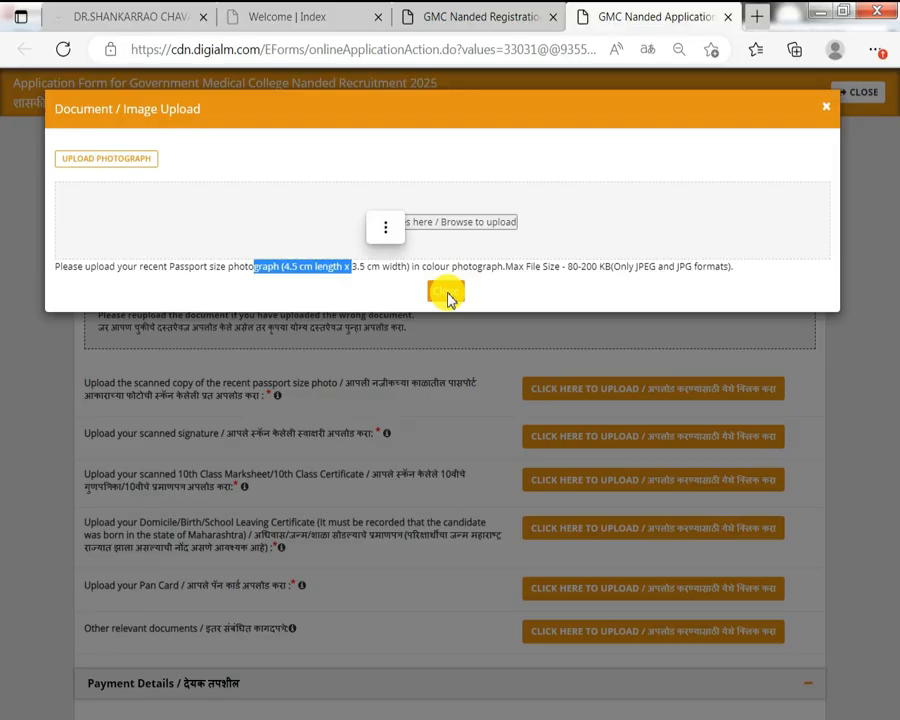
pyautogui.click(446, 293)
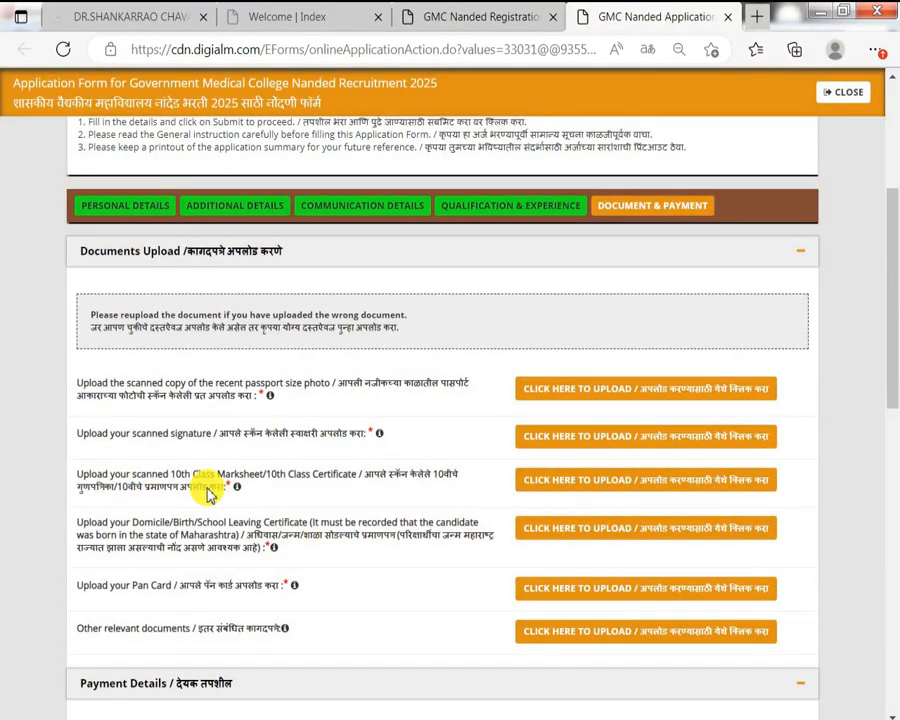
pyautogui.tripleClick(264, 488)
pyautogui.scroll(-2, 175, 457)
pyautogui.moveTo(146, 437); pyautogui.dragTo(211, 438)
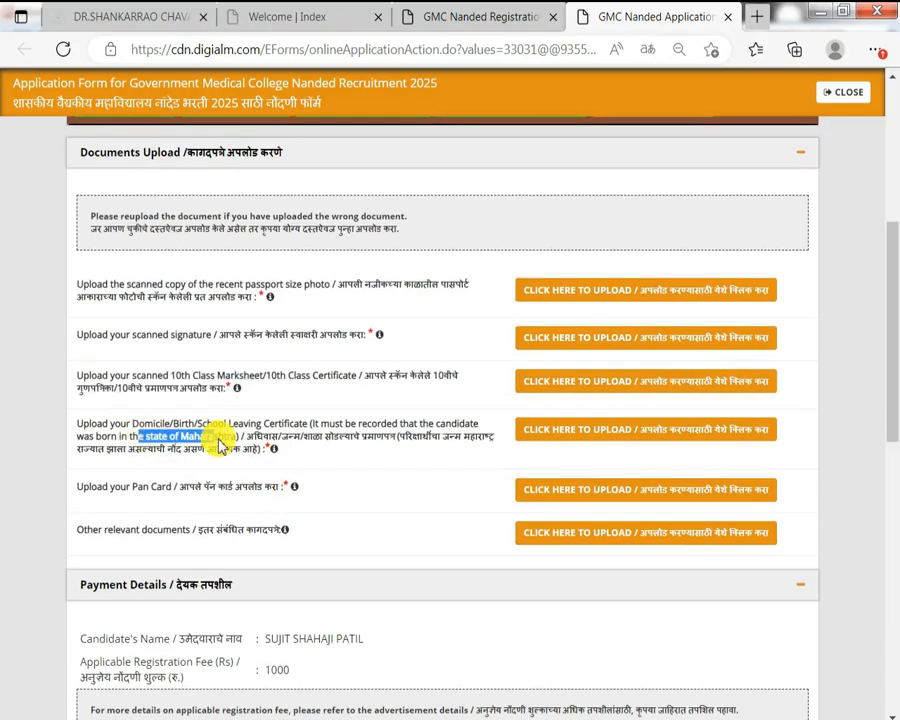
pyautogui.moveTo(153, 487); pyautogui.dragTo(211, 486)
pyautogui.click(237, 327)
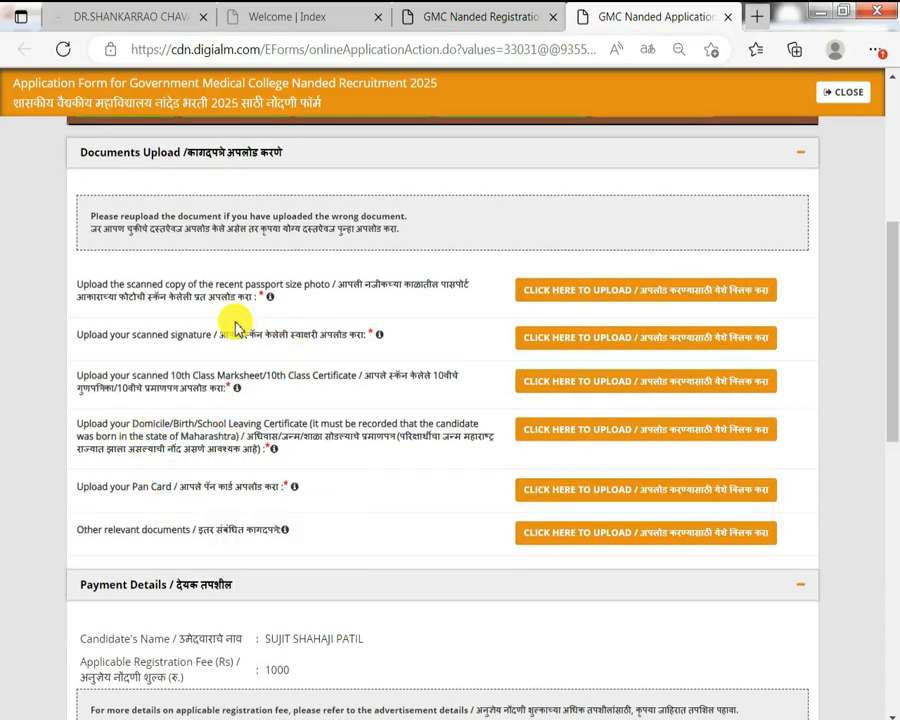
pyautogui.scroll(-2, 269, 458)
pyautogui.moveTo(131, 432); pyautogui.dragTo(240, 441)
pyautogui.scroll(-2, 420, 258)
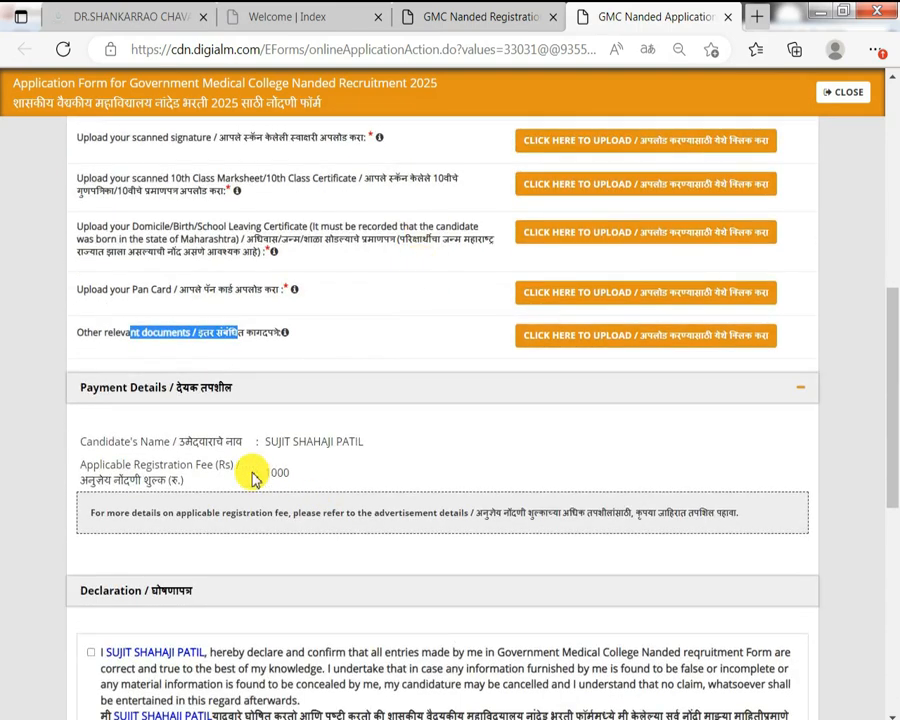
pyautogui.scroll(2, 270, 540)
pyautogui.moveTo(114, 540); pyautogui.dragTo(262, 580)
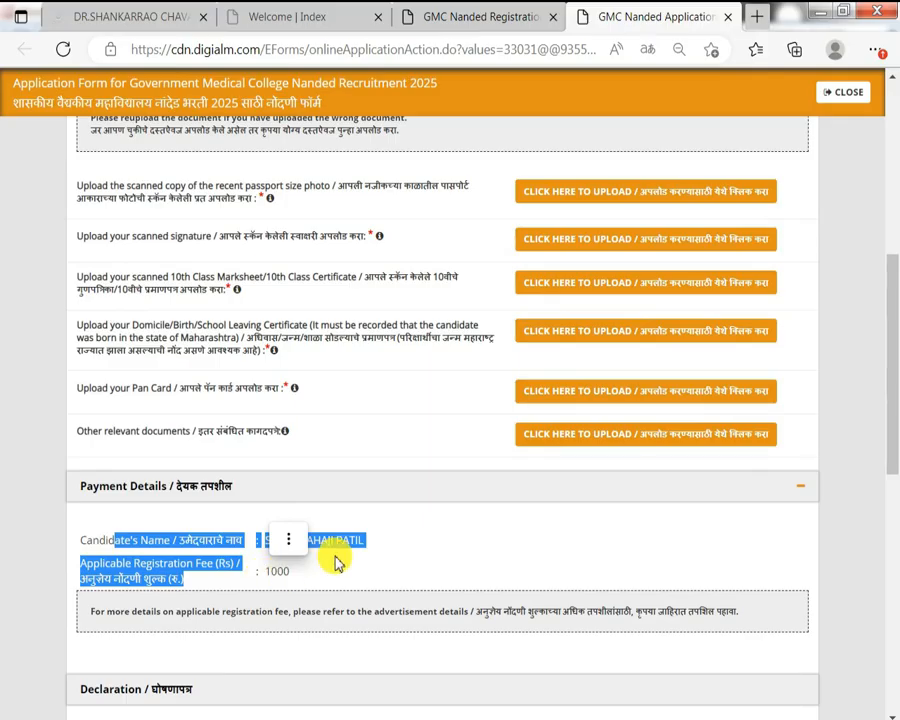
pyautogui.scroll(-7, 333, 552)
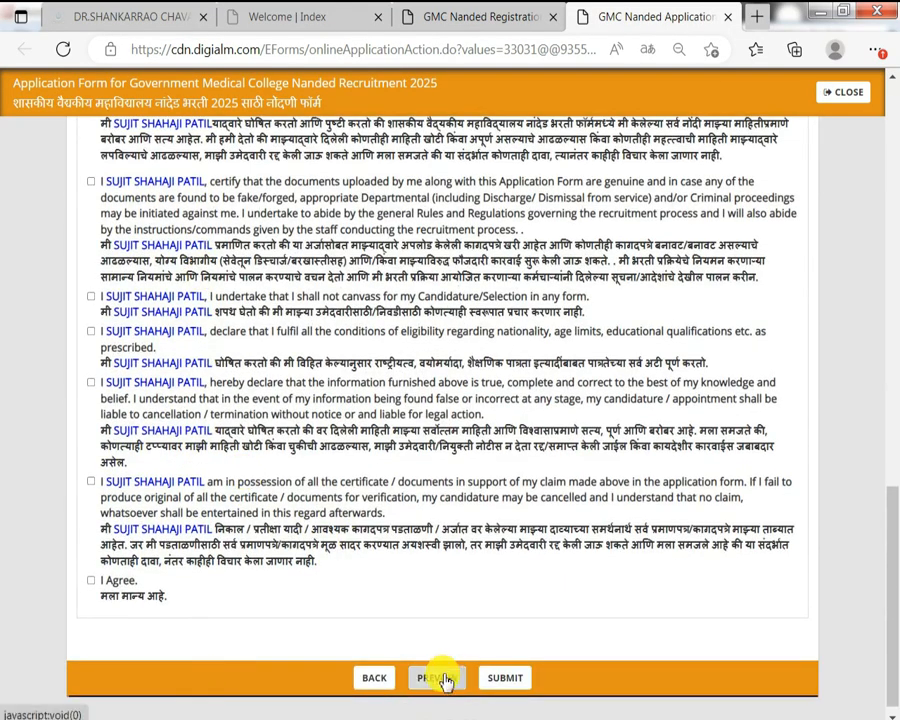
pyautogui.click(436, 678)
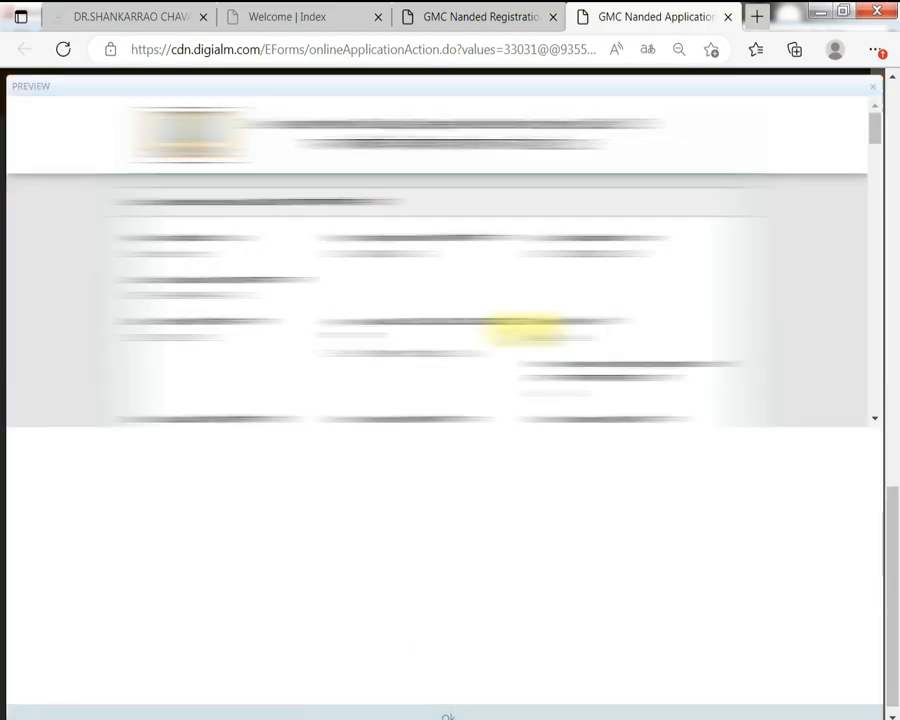
pyautogui.scroll(-10, 523, 330)
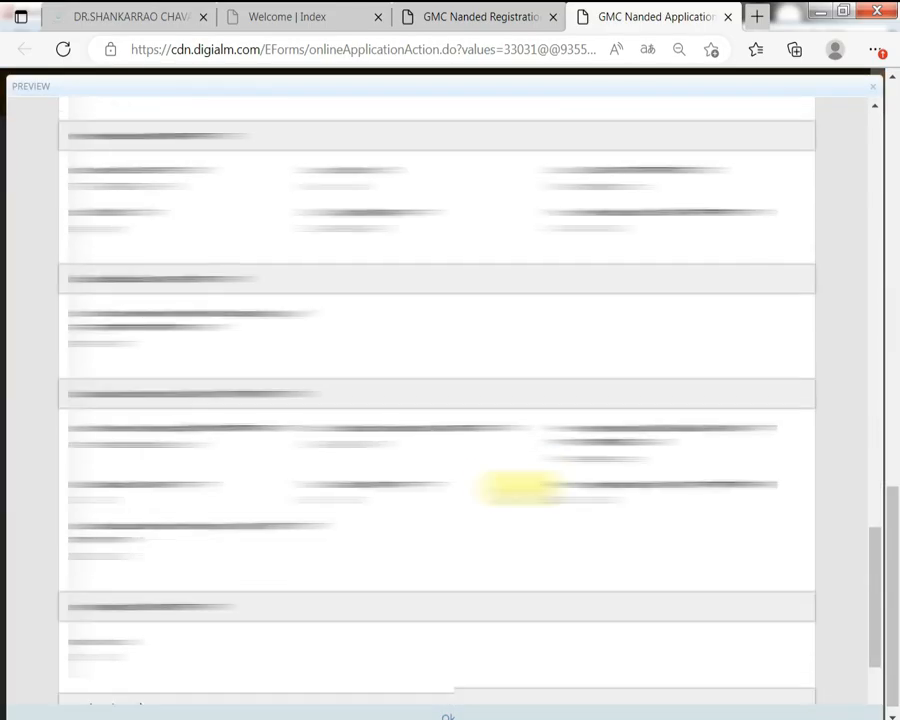
pyautogui.scroll(-10, 520, 487)
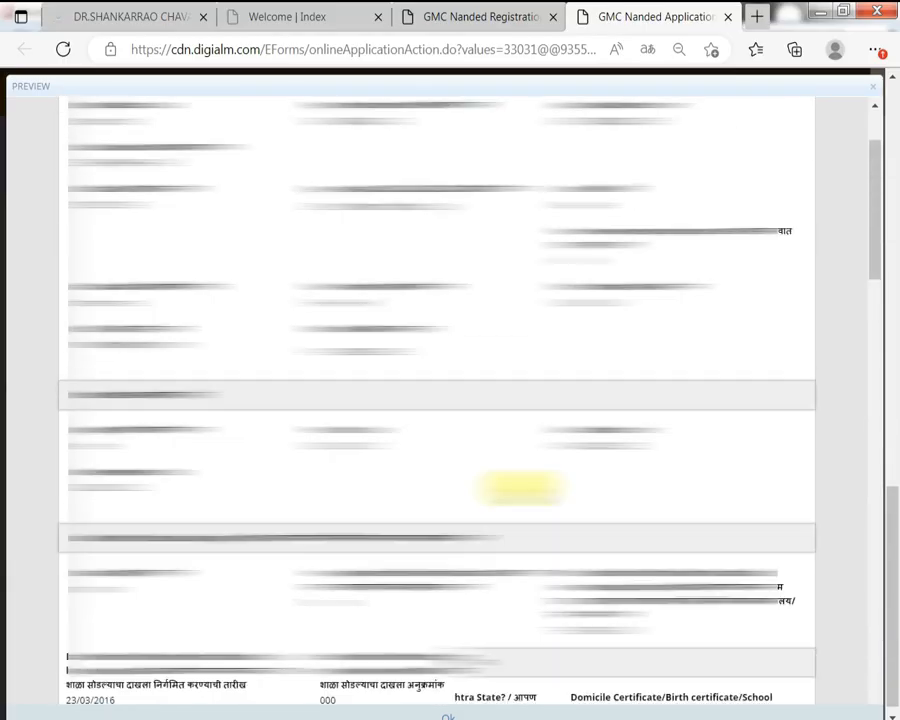
pyautogui.scroll(3, 520, 487)
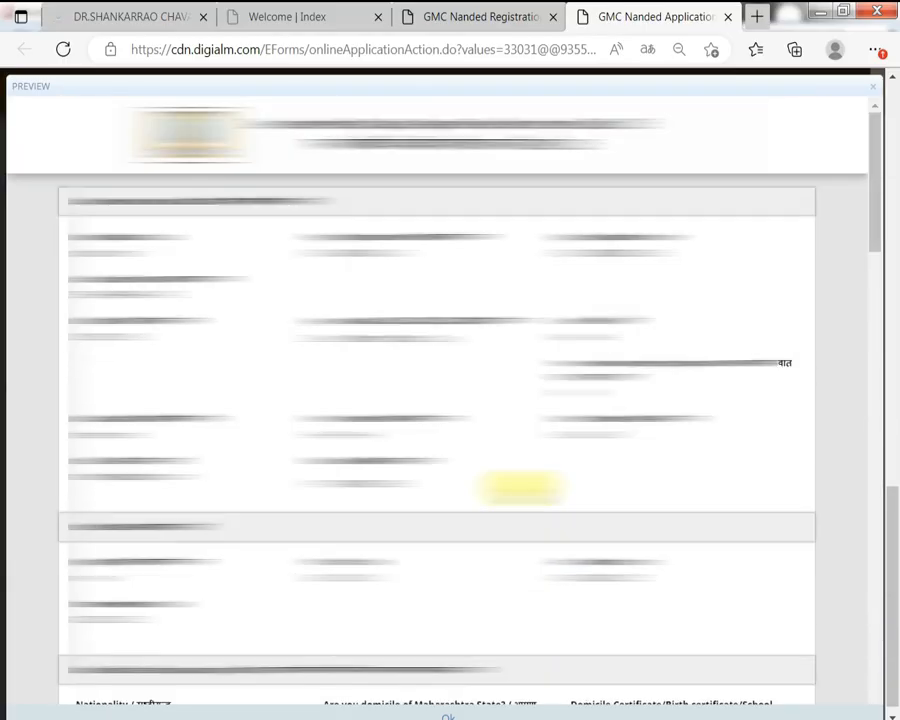
pyautogui.click(448, 713)
pyautogui.scroll(3, 166, 496)
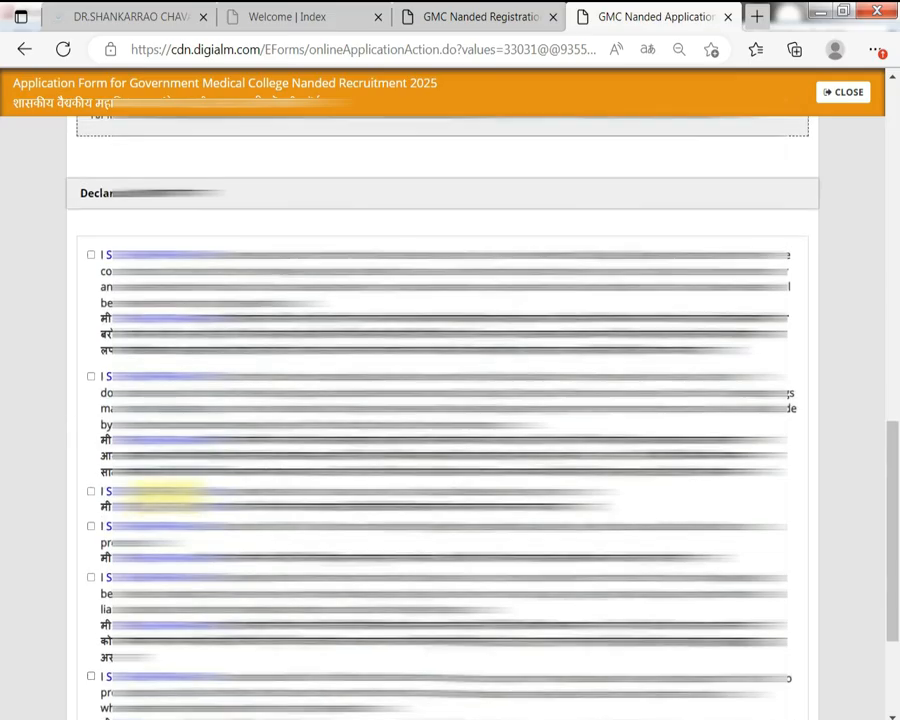
# Tick all seven declaration checkboxes, including the final I Agree statement.
pyautogui.click(150, 268)
pyautogui.click(147, 400)
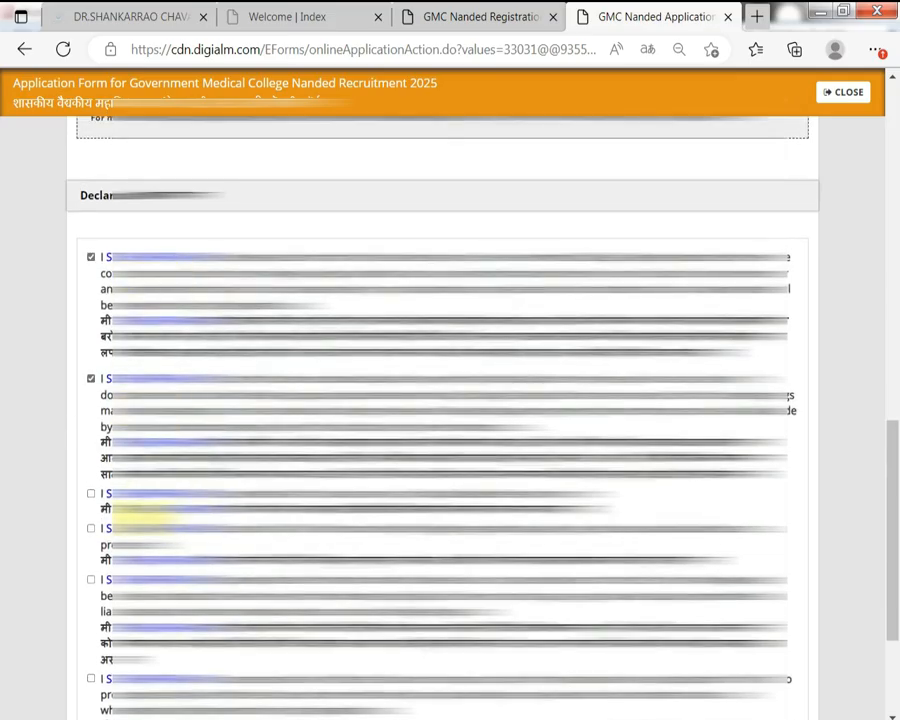
pyautogui.click(145, 493)
pyautogui.click(130, 530)
pyautogui.scroll(-1, 130, 520)
pyautogui.click(130, 490)
pyautogui.click(136, 580)
pyautogui.click(100, 679)
# Submit the completed application form.
pyautogui.scroll(3, 210, 536)
pyautogui.scroll(-3, 210, 540)
pyautogui.scroll(-2, 205, 540)
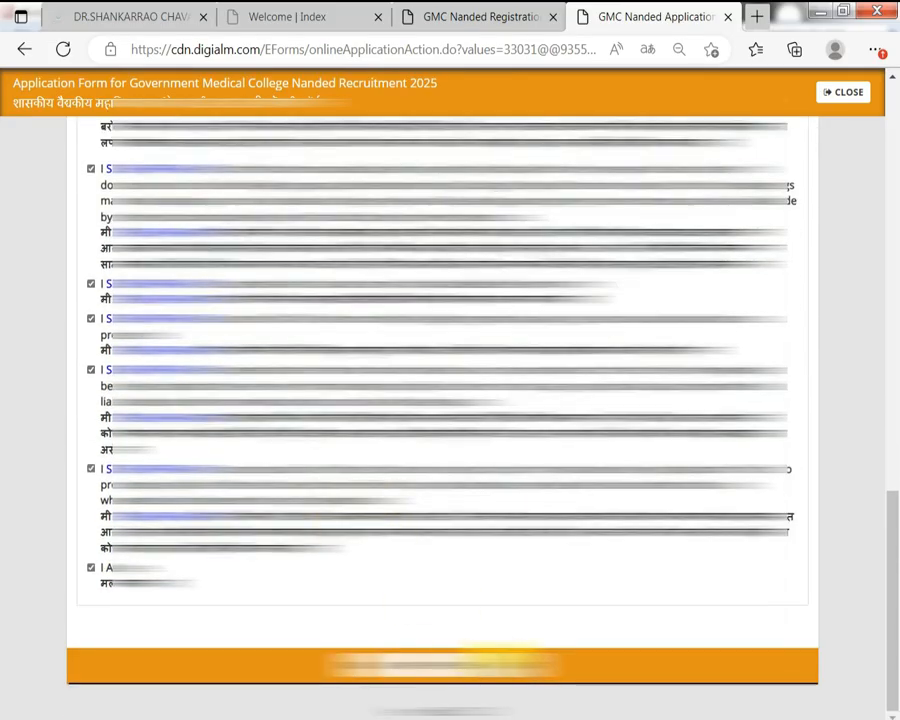
pyautogui.click(440, 665)
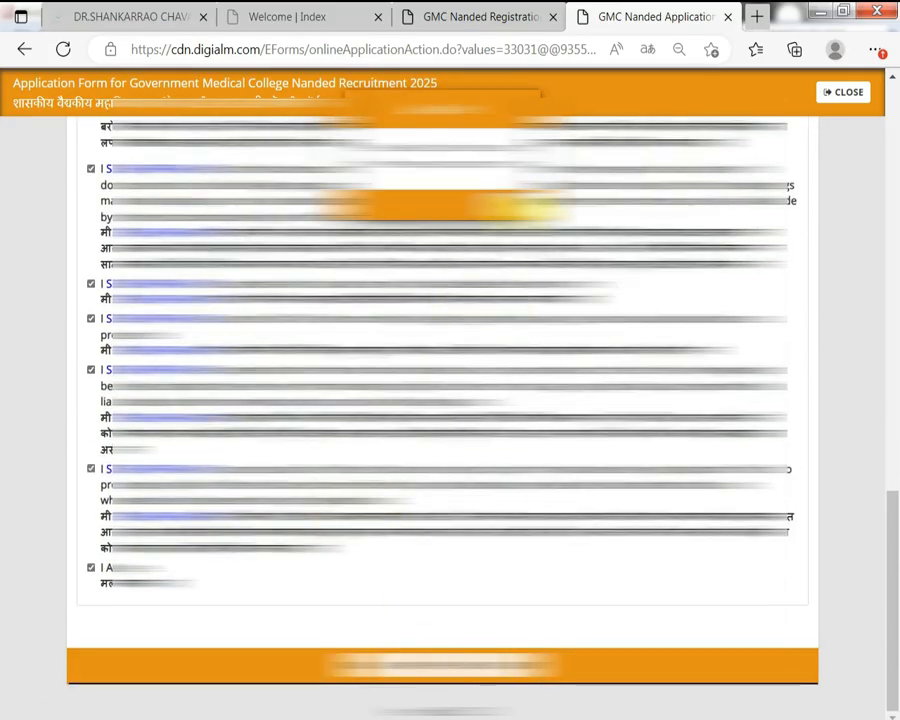